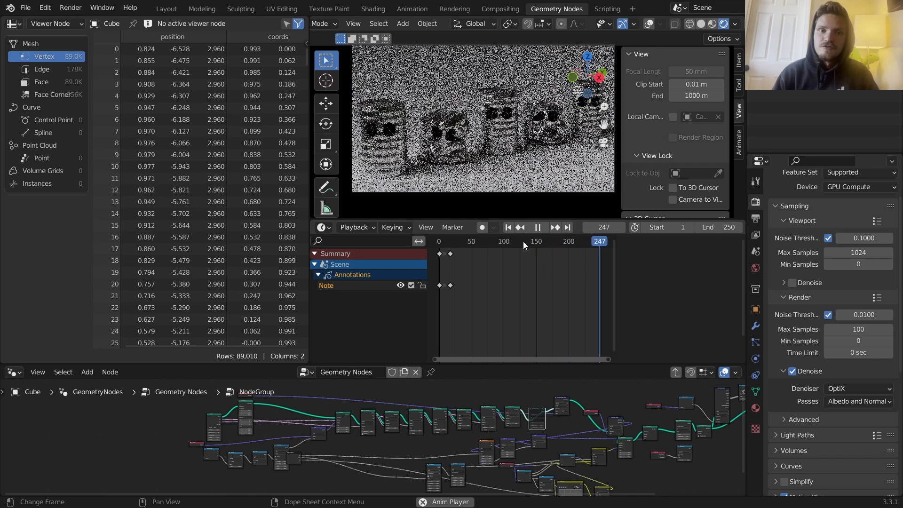
- Play back the finished tin can animation in the rendered viewport and pause it
key("space")
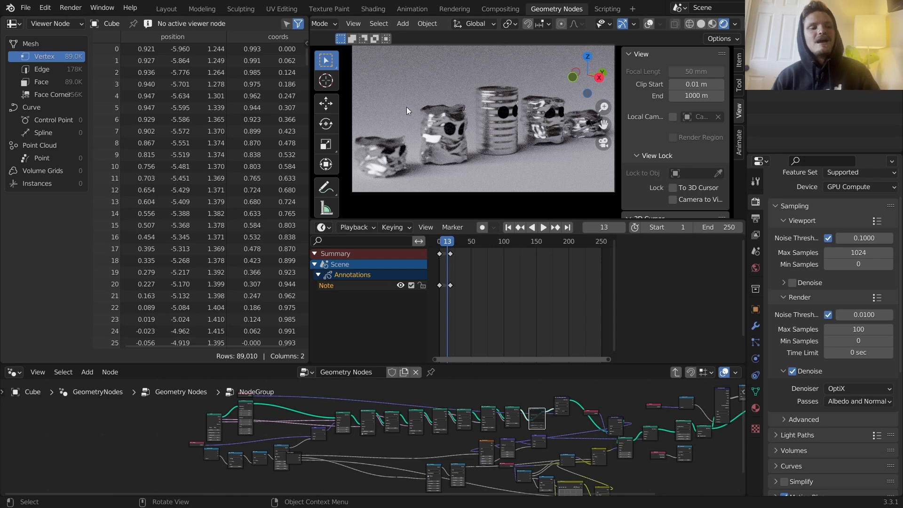
key("space")
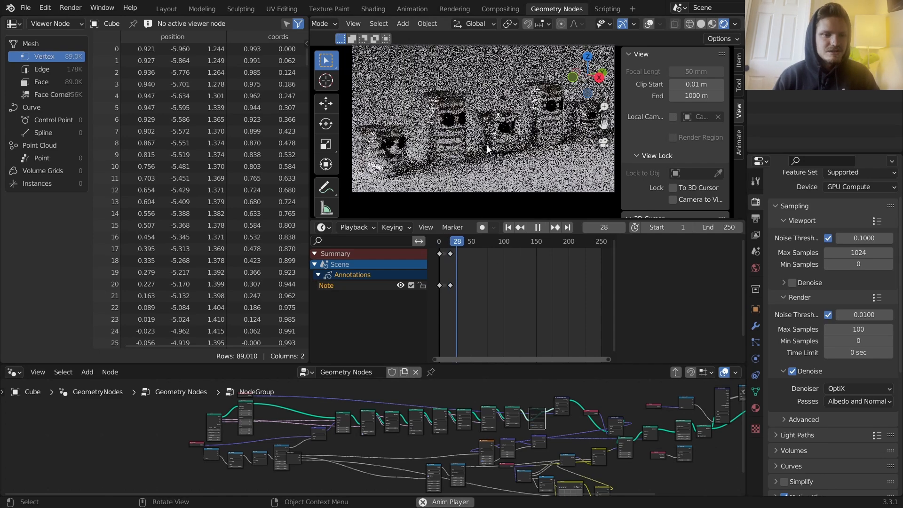
key("space")
- Turn on the viewport overlays, outline the middle can with freehand annotation strokes, and undo the strokes
key("d")
left_click_drag(495, 80, 476, 106)
left_click_drag(494, 157, 519, 152)
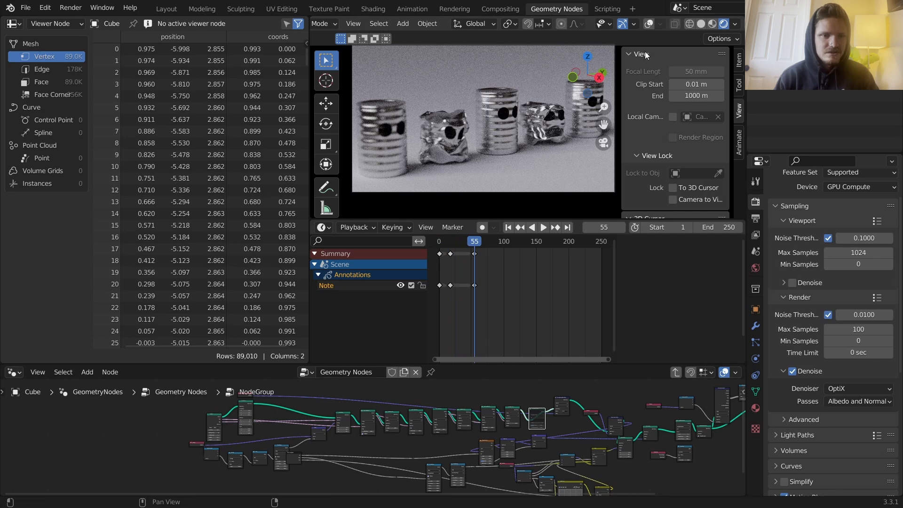
left_click(651, 24)
key("ctrl+z")
key("d")
left_click_drag(501, 79, 492, 85)
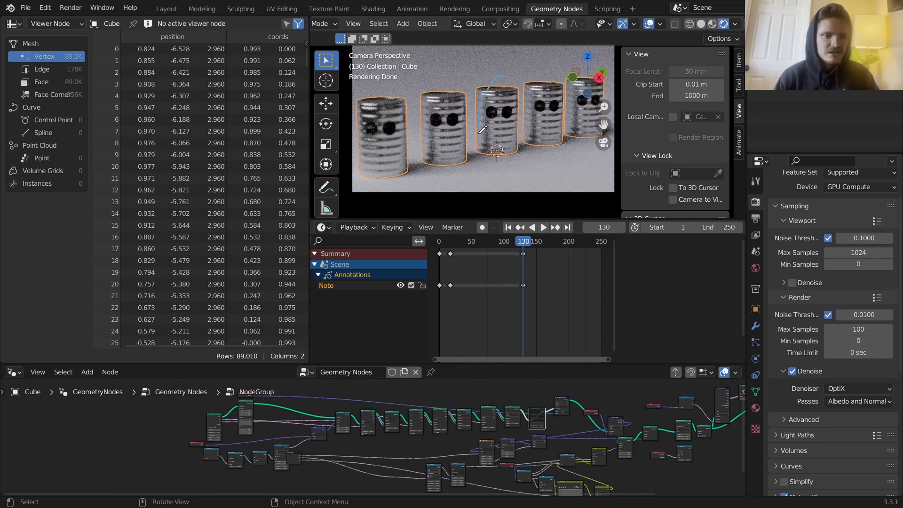
mouse_move(487, 157)
left_mouse_down()
mouse_move(522, 134)
mouse_move(525, 80)
left_mouse_up()
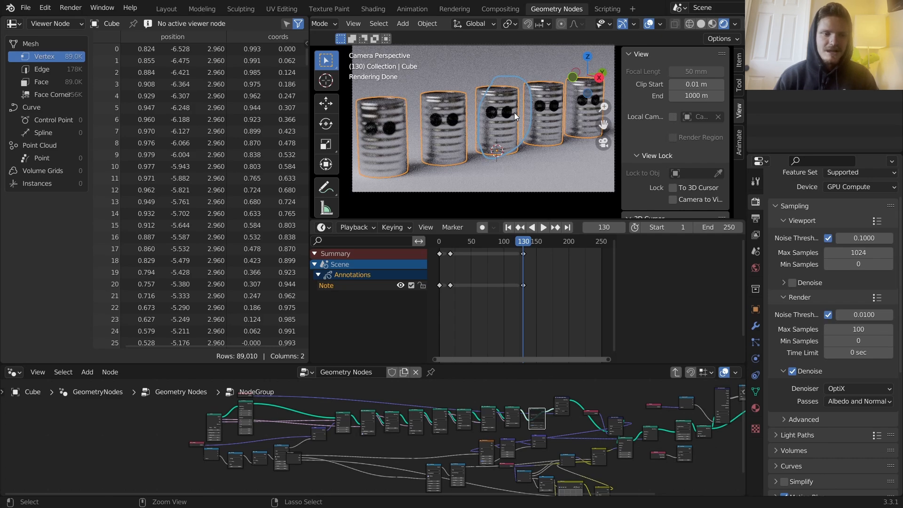
key("ctrl+z")
- Continue the can animation playback and pause it at frame 160
key("space")
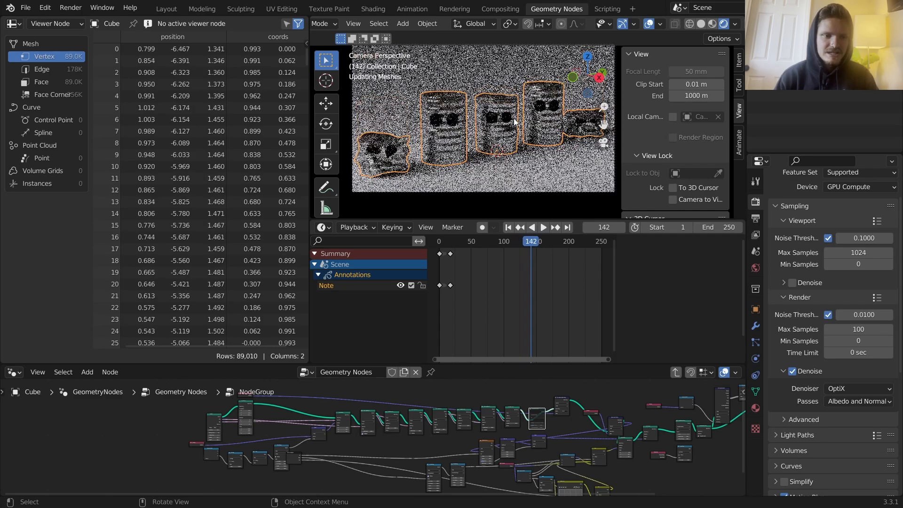
key("space")
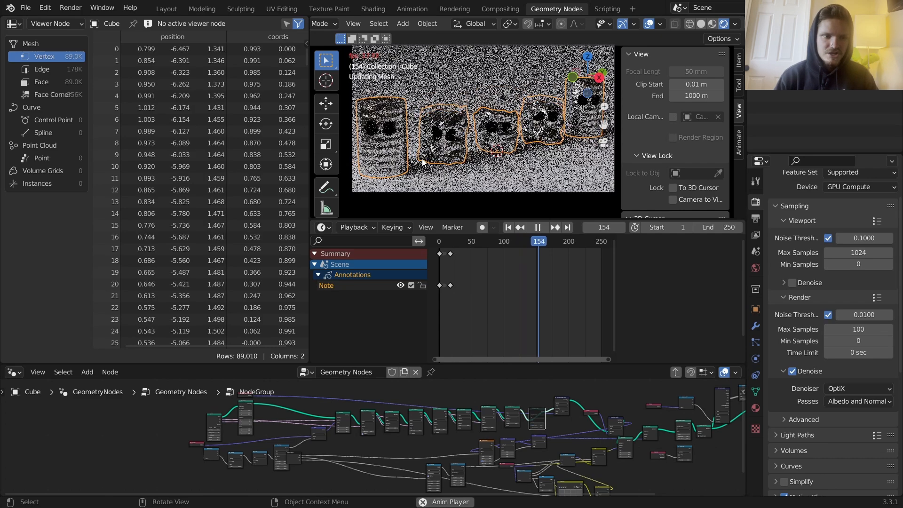
key("space")
- Start a new General file and discard the changes to can.blend
key("ctrl+n")
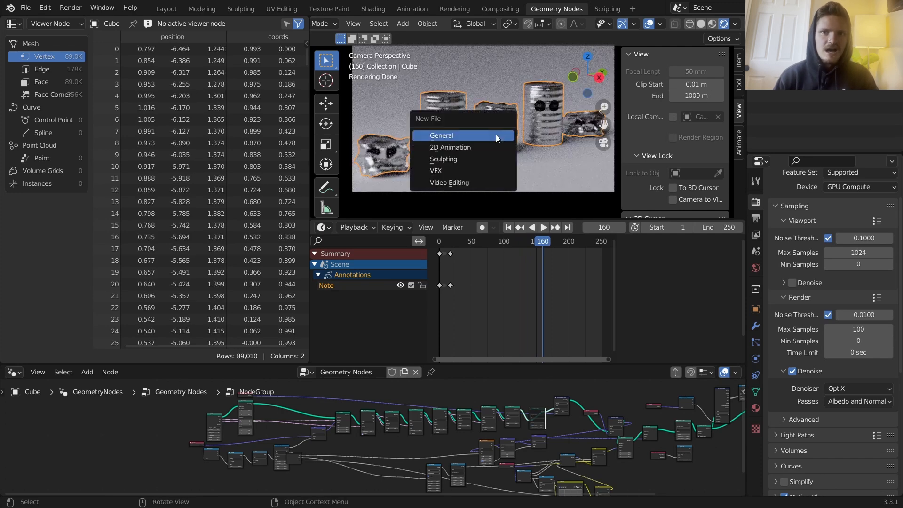
left_click(496, 135)
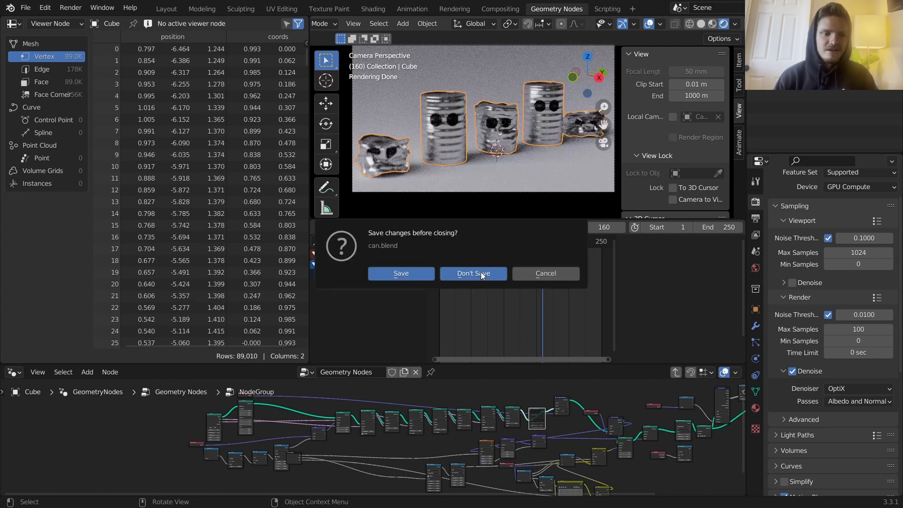
left_click(482, 272)
- Delete all default scene objects and add a new mesh cube
key("a")
key("x")
left_click(434, 135)
key("shift+a")
left_click(480, 144)
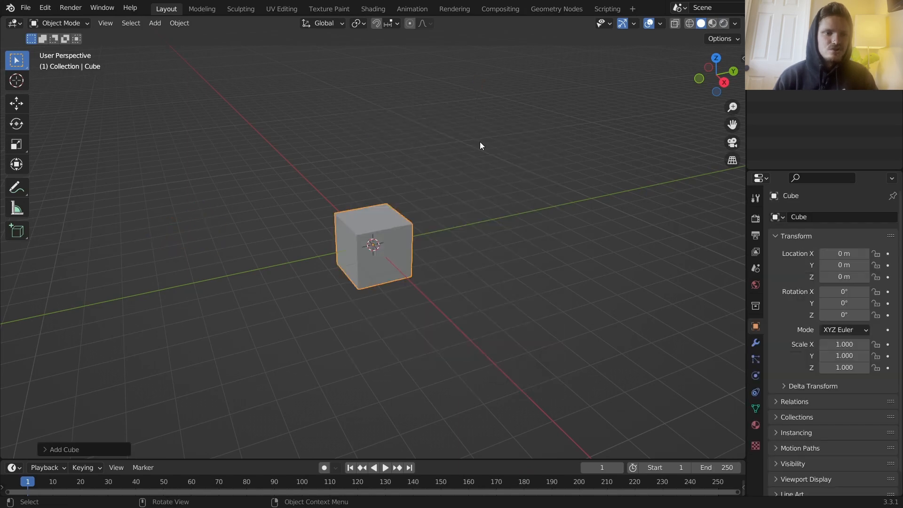
- Create a new geometry node tree on the cube in the Geometry Nodes workspace and delete its Group Input node
left_click(560, 8)
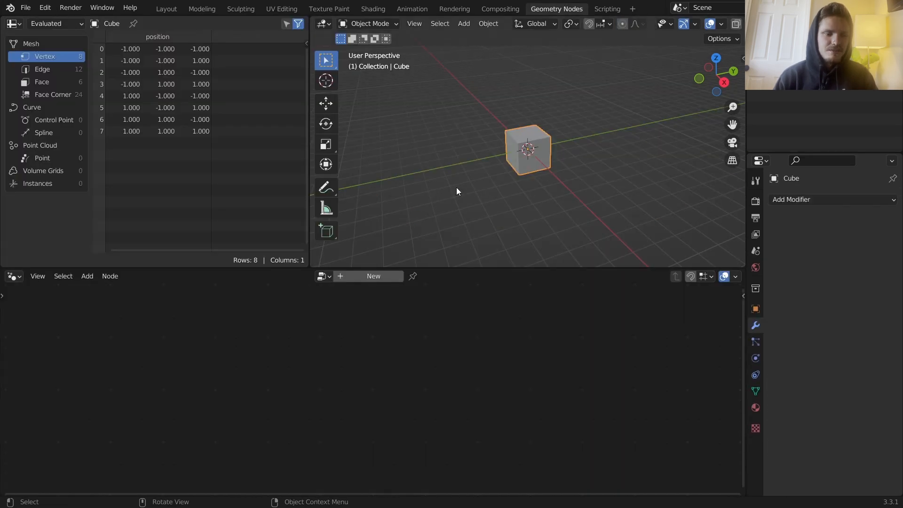
left_click(372, 278)
left_click_drag(301, 451, 229, 386)
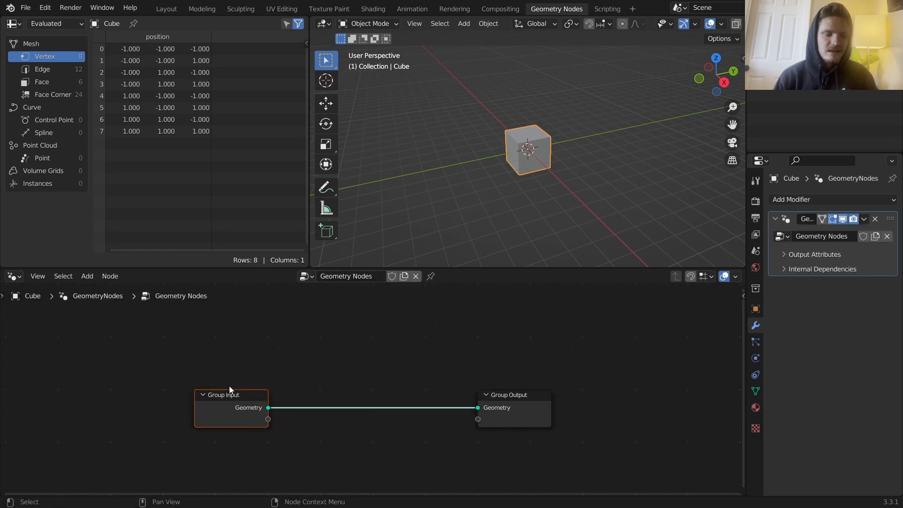
key("x")
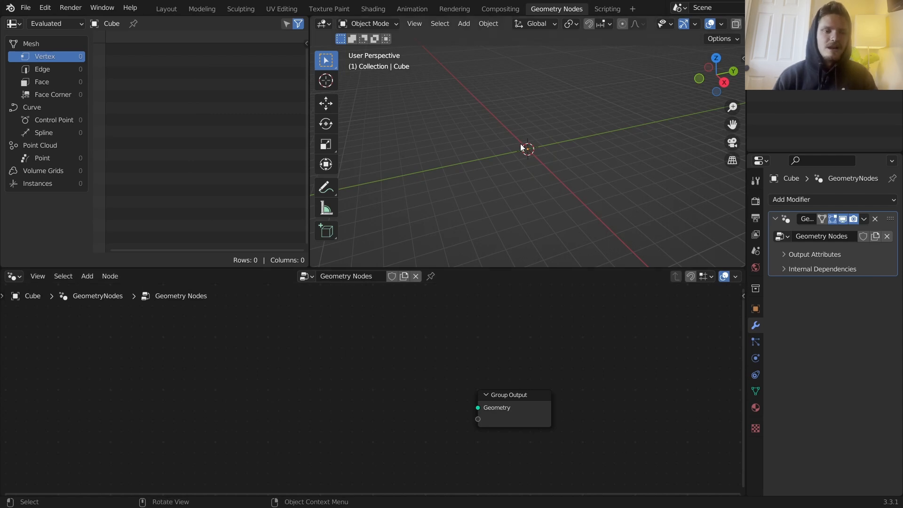
- Sketch an upright can outline around the origin as an annotation and erase it
mouse_move(520, 100)
left_mouse_down()
mouse_move(511, 183)
mouse_move(552, 121)
mouse_move(520, 104)
left_mouse_up()
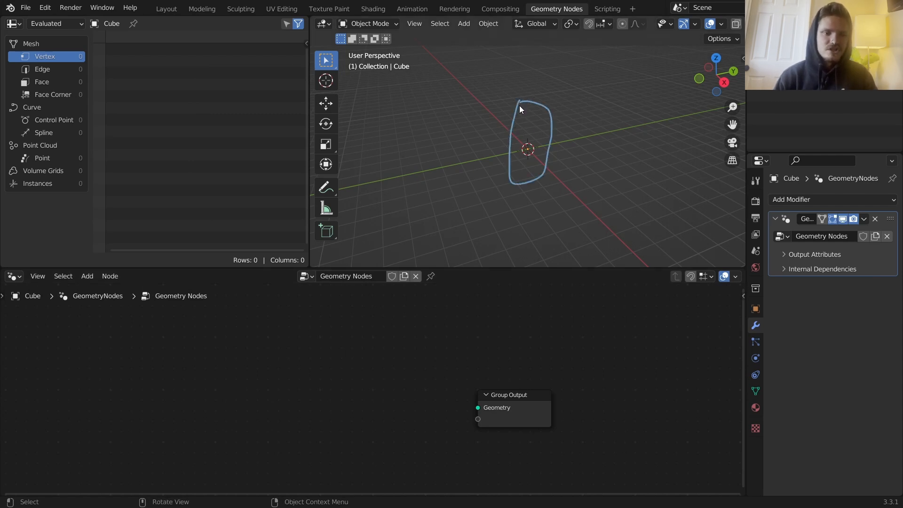
mouse_move(544, 154)
left_mouse_down("ctrl")
mouse_move(484, 167)
mouse_move(530, 145)
mouse_move(639, 126)
mouse_move(486, 111)
left_mouse_up("ctrl")
- Add a Cylinder mesh primitive node and connect its Mesh output to the Group Output's Geometry
key("shift+a")
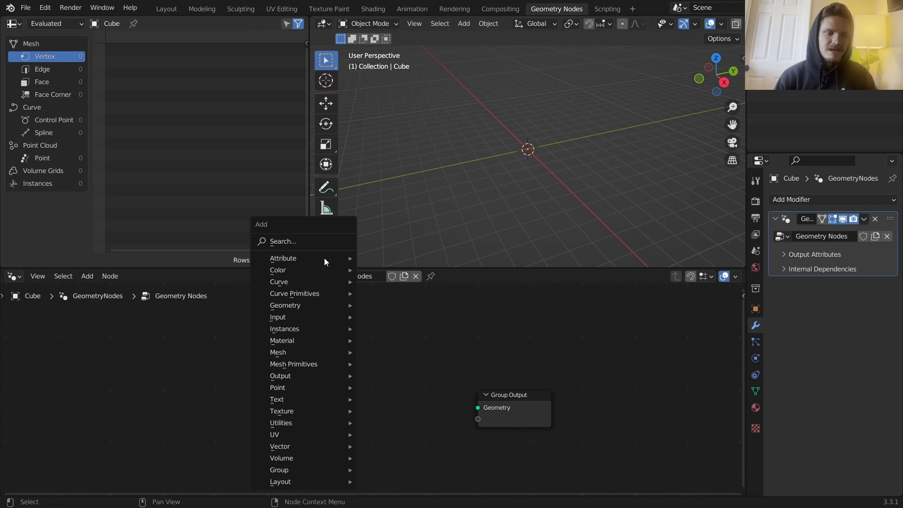
left_click(303, 240)
type("cylin")
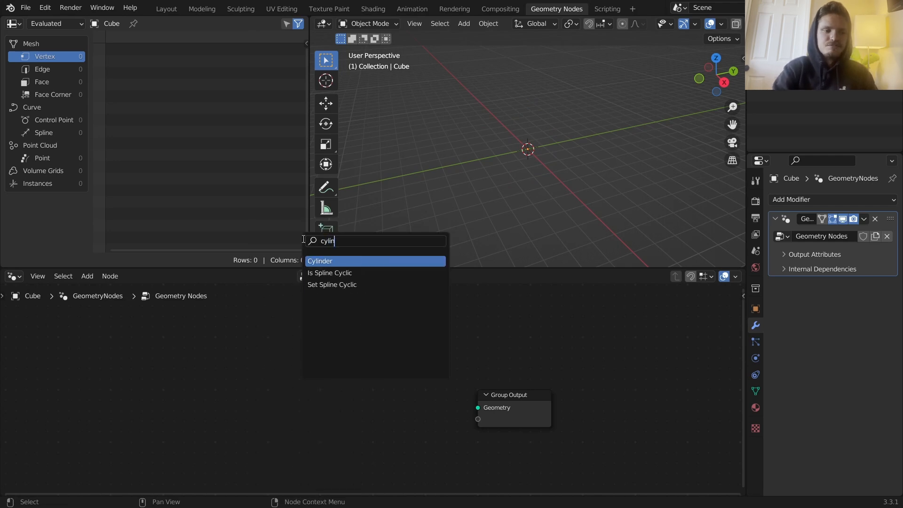
key("Return")
left_click(264, 336)
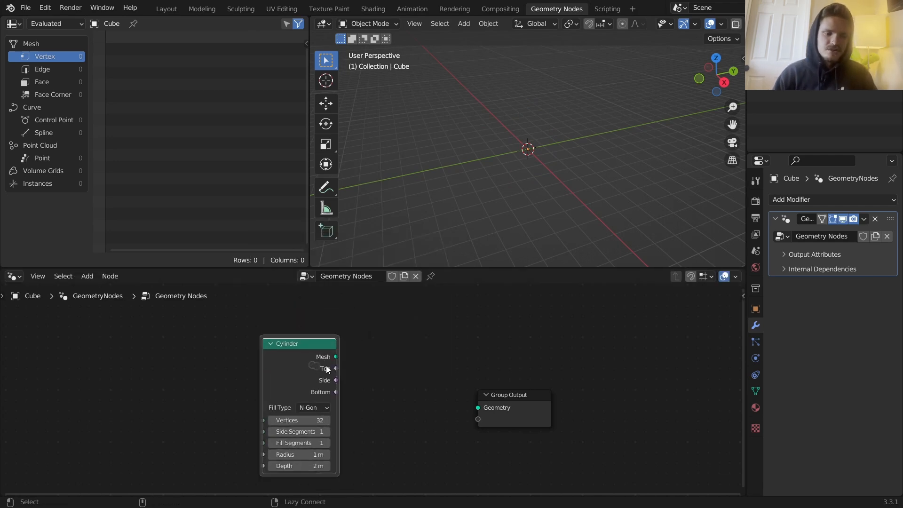
left_click_drag(336, 356, 478, 407)
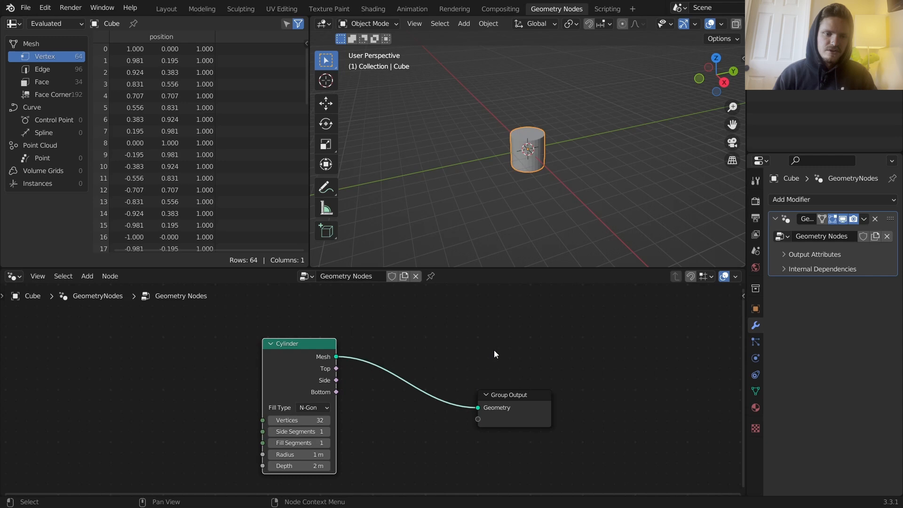
- Set the Cylinder node's depth to 3 m and its vertices to 100
left_click(301, 465)
type("3")
key("Return")
left_click(310, 421)
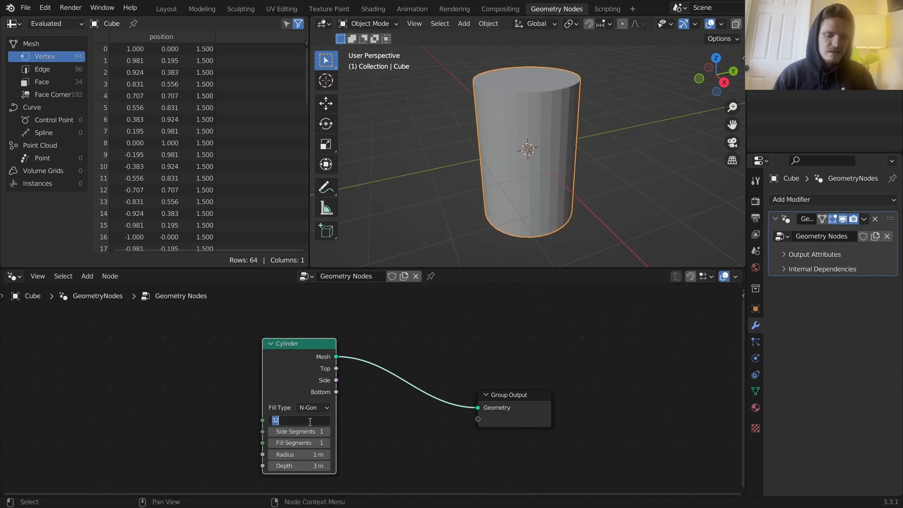
type("100")
key("Return")
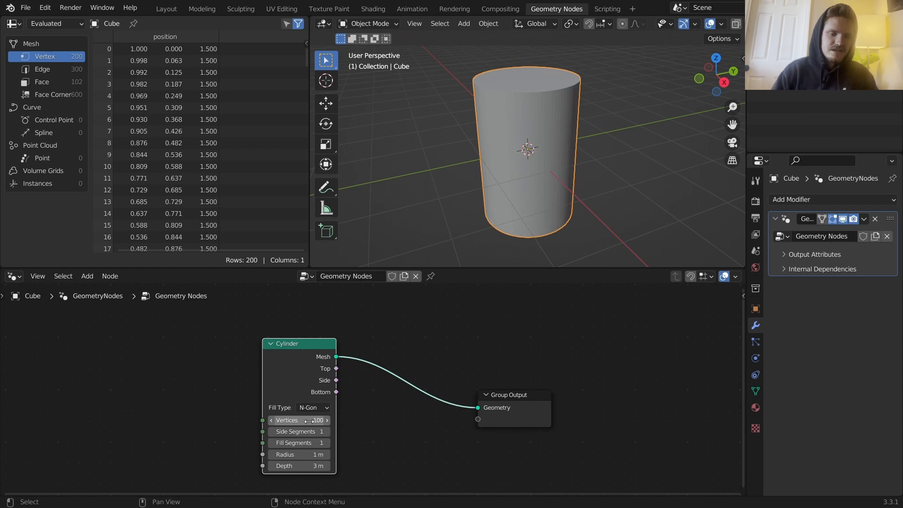
- Insert a Transform node on the link between the Cylinder node and the Group Output
key("shift+a")
left_click(333, 256)
type("tr")
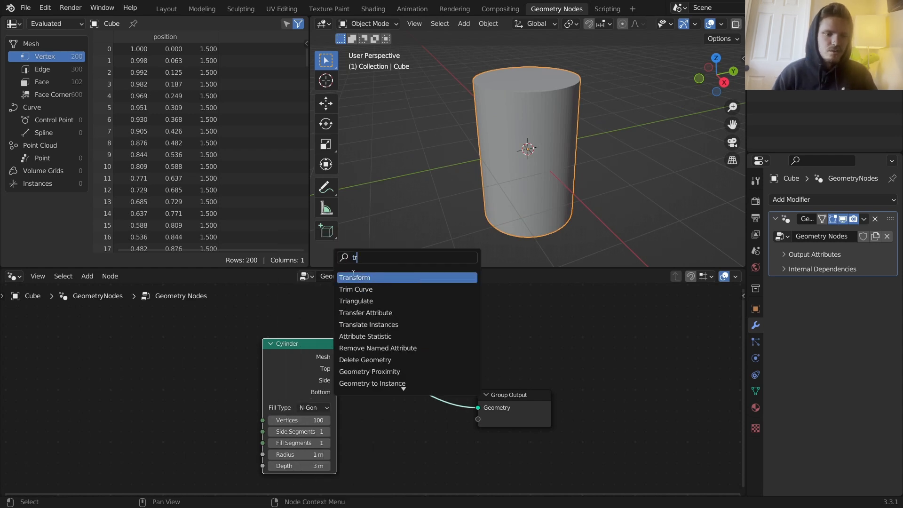
key("Return")
left_click(400, 353)
- Mark the cylinder's middle, base and height with temporary annotation strokes and erase them
middle_click_drag(543, 135, 533, 144)
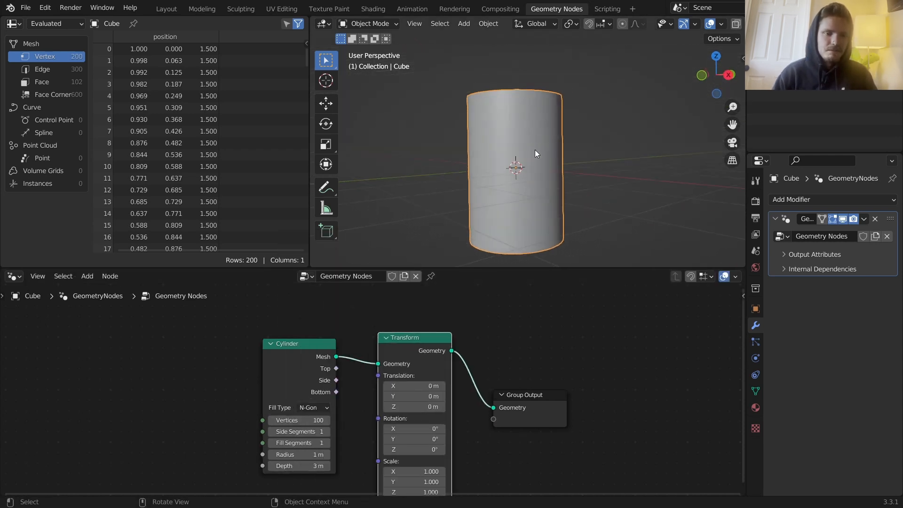
mouse_move(580, 170)
left_mouse_down()
mouse_move(507, 165)
mouse_move(648, 163)
mouse_move(504, 161)
left_mouse_up()
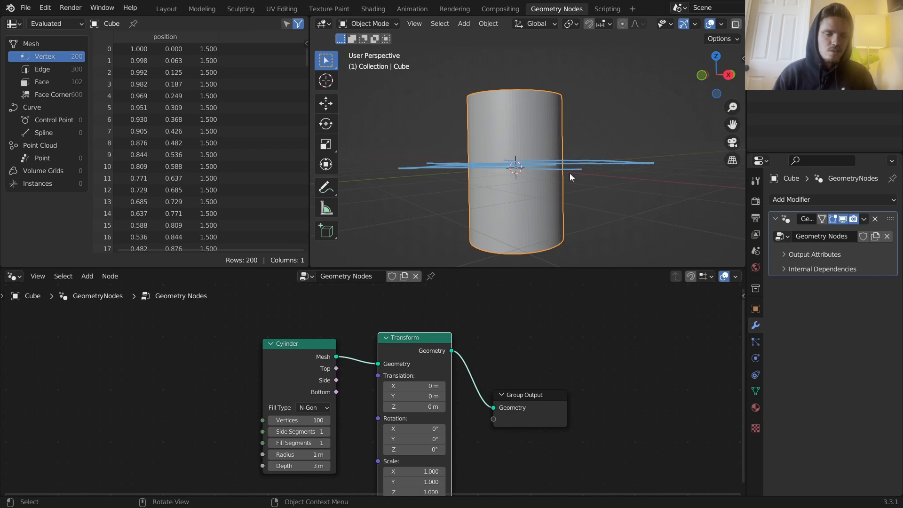
key("ctrl+z")
mouse_move(551, 248)
left_mouse_down()
mouse_move(595, 244)
mouse_move(482, 246)
left_mouse_up()
key("ctrl+z")
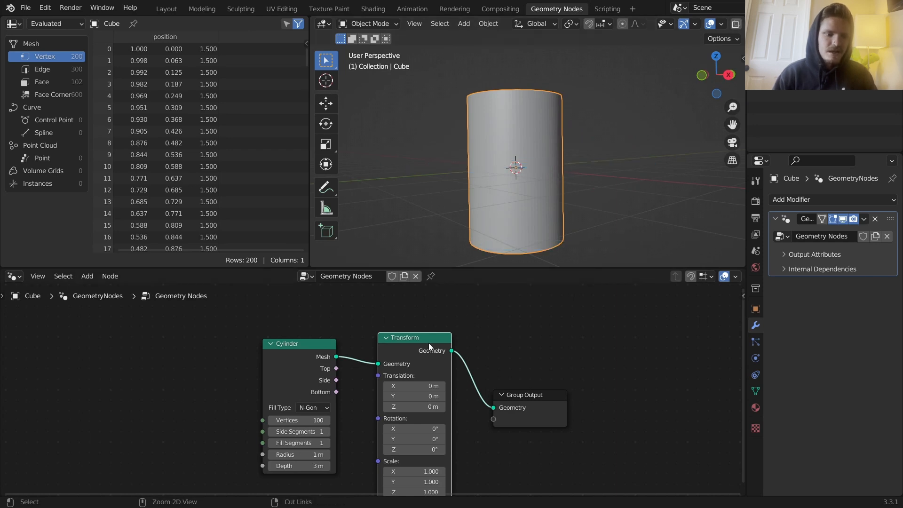
left_click_drag(569, 85, 570, 245)
left_click_drag(548, 160, 595, 163)
mouse_move(549, 250)
left_mouse_down("ctrl")
mouse_move(460, 219)
mouse_move(607, 160)
mouse_move(552, 143)
mouse_move(585, 119)
left_mouse_up("ctrl")
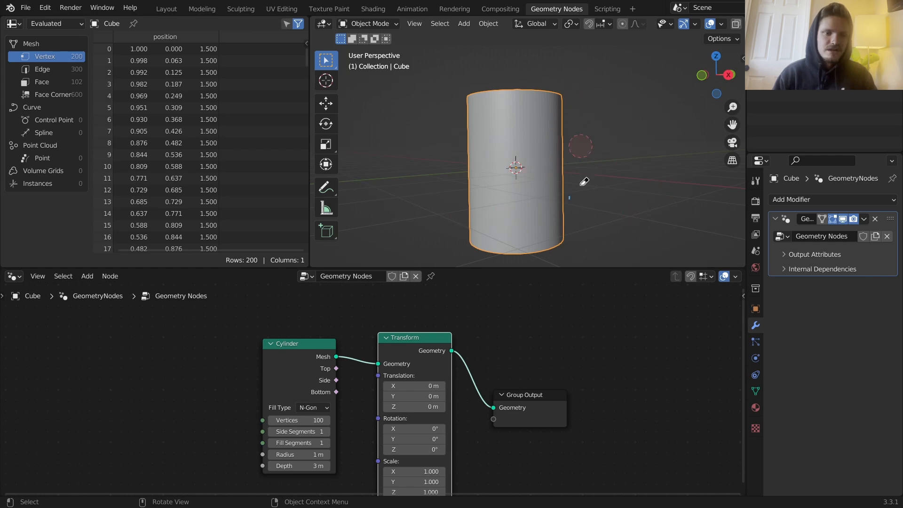
- Set the Transform node's Z translation to 1.5 m
left_click(405, 406)
type("1")
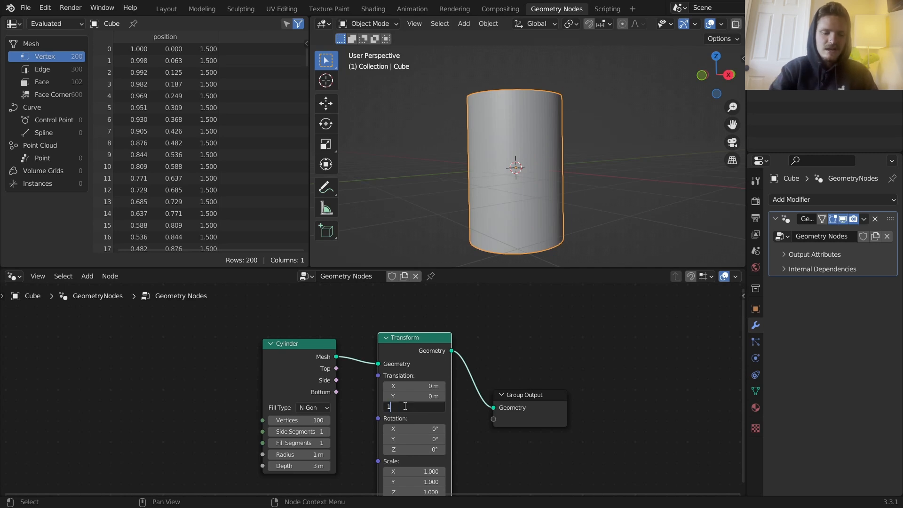
type(".5")
key("Return")
- Mark the ground plane at the cylinder's base and the cylinder's height with temporary annotation strokes and erase them
scroll(543, 104, "down", 3)
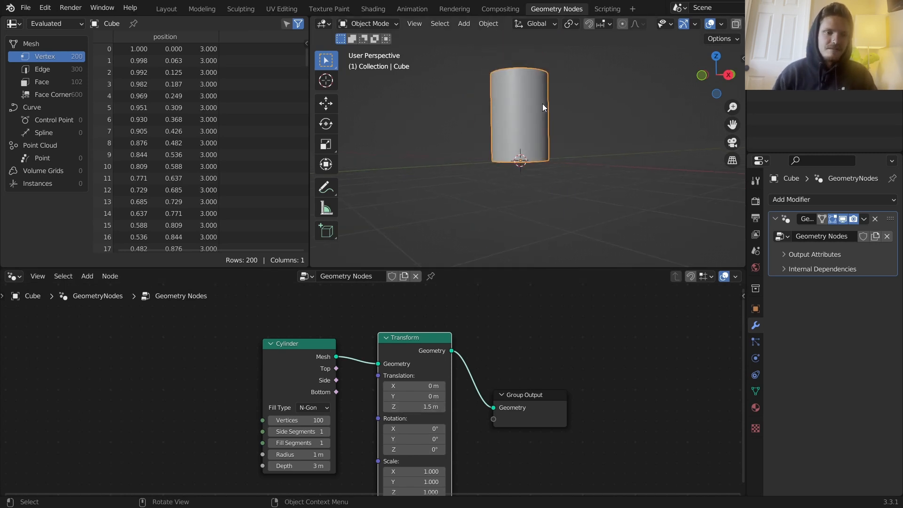
mouse_move(538, 151)
middle_mouse_down()
mouse_move(531, 176)
mouse_move(530, 162)
middle_mouse_up()
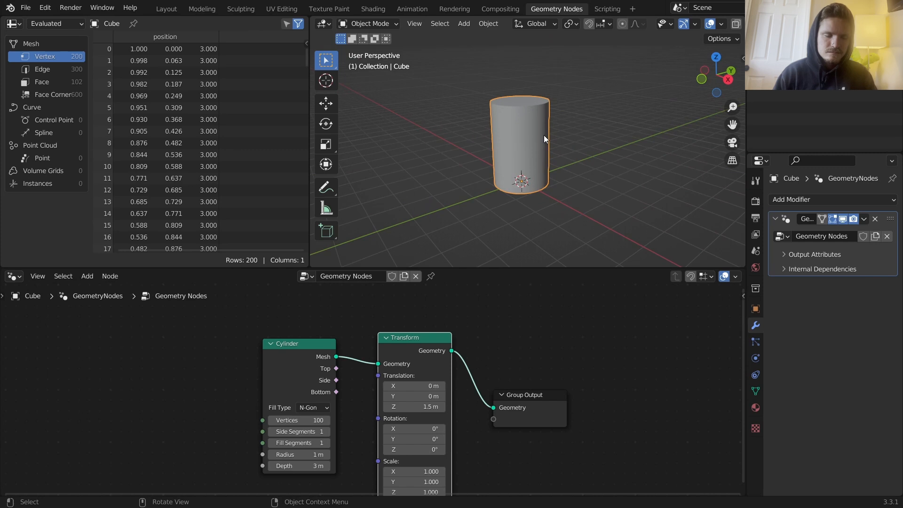
scroll(544, 134, "up", 2)
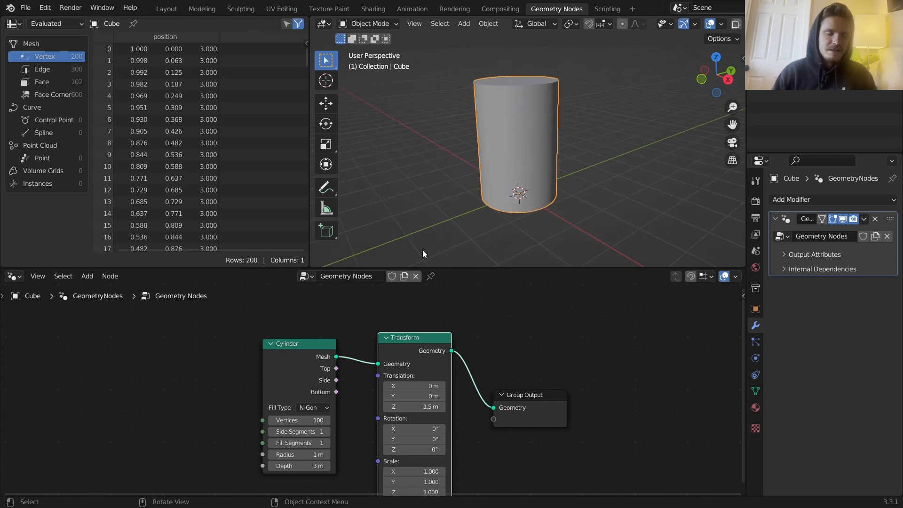
mouse_move(429, 225)
left_mouse_down()
mouse_move(527, 176)
mouse_move(517, 228)
left_mouse_up()
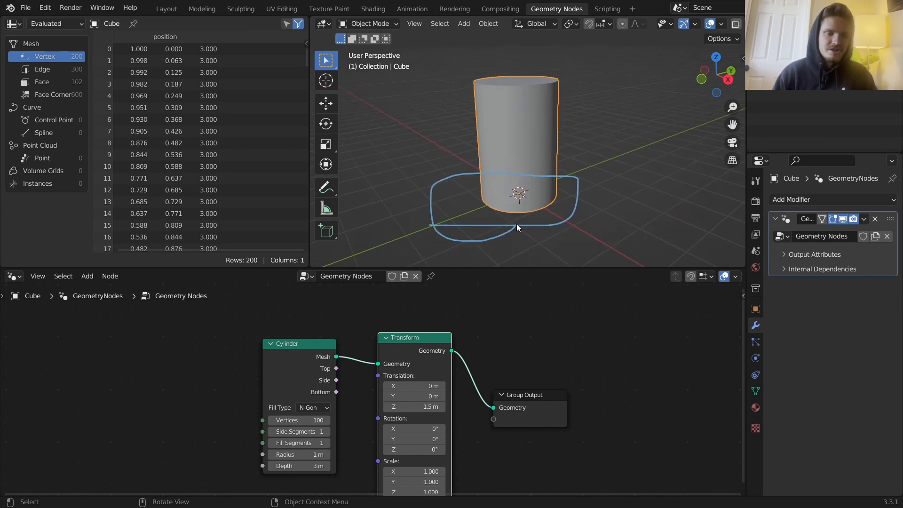
middle_click_drag(548, 198, 570, 168)
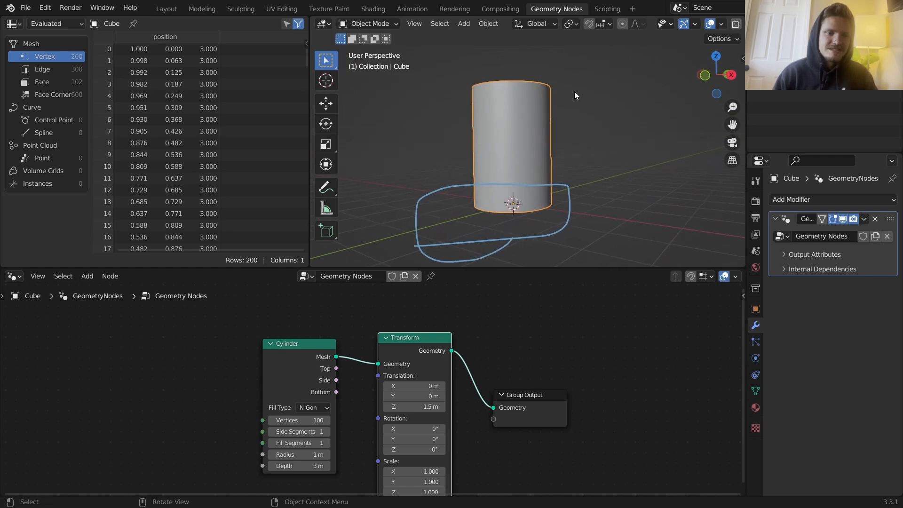
left_click_drag(574, 112, 576, 193)
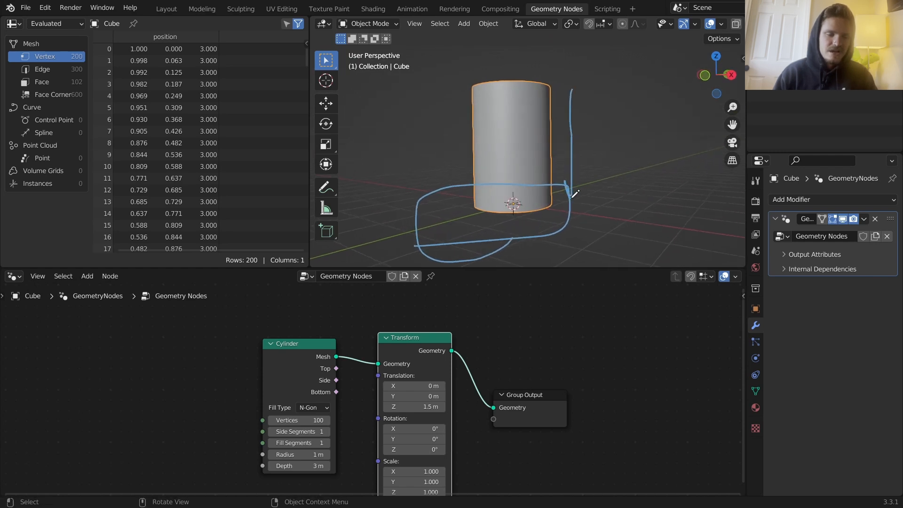
mouse_move(512, 203)
right_mouse_down()
mouse_move(602, 236)
mouse_move(526, 251)
mouse_move(518, 227)
mouse_move(406, 220)
mouse_move(518, 195)
mouse_move(641, 188)
mouse_move(582, 103)
mouse_move(586, 124)
right_mouse_up()
- Sketch a temporary wavy annotation stroke along the cylinder's side to show an uneven wall profile
middle_click_drag(586, 123, 518, 109)
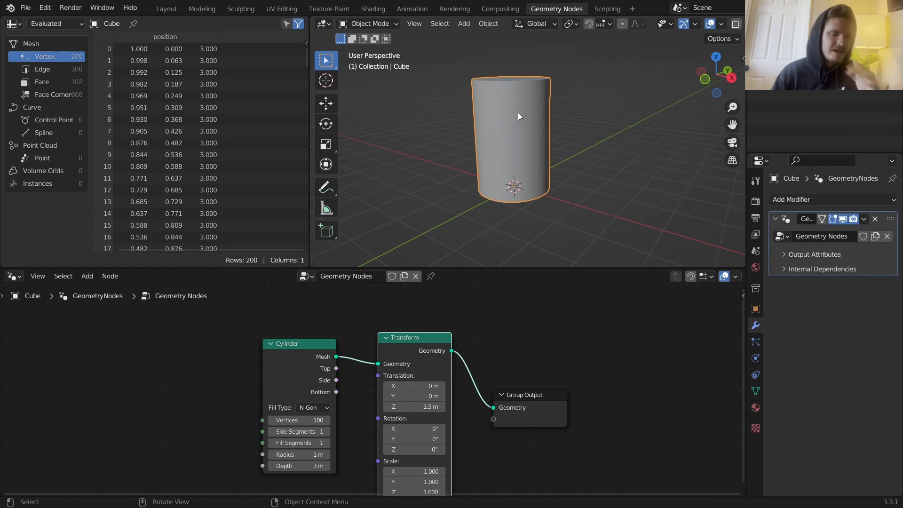
scroll(546, 129, "up", 1)
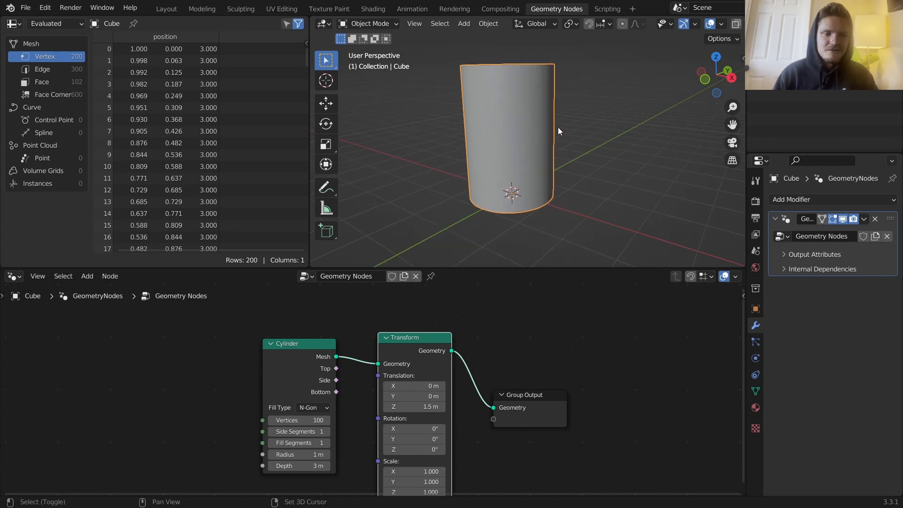
middle_click_drag(558, 127, 557, 152, "shift")
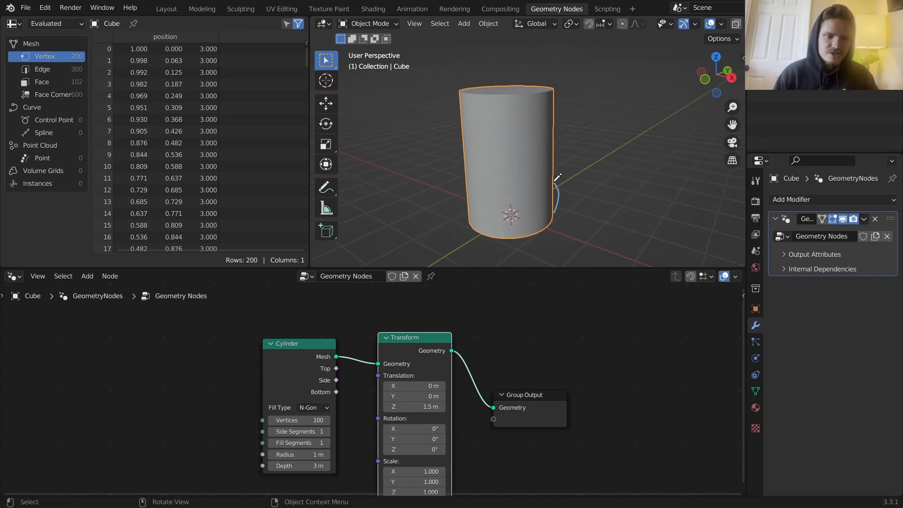
mouse_move(561, 126)
left_mouse_down()
mouse_move(555, 108)
mouse_move(494, 82)
mouse_move(473, 94)
mouse_move(480, 136)
mouse_move(560, 207)
mouse_move(562, 105)
left_mouse_up()
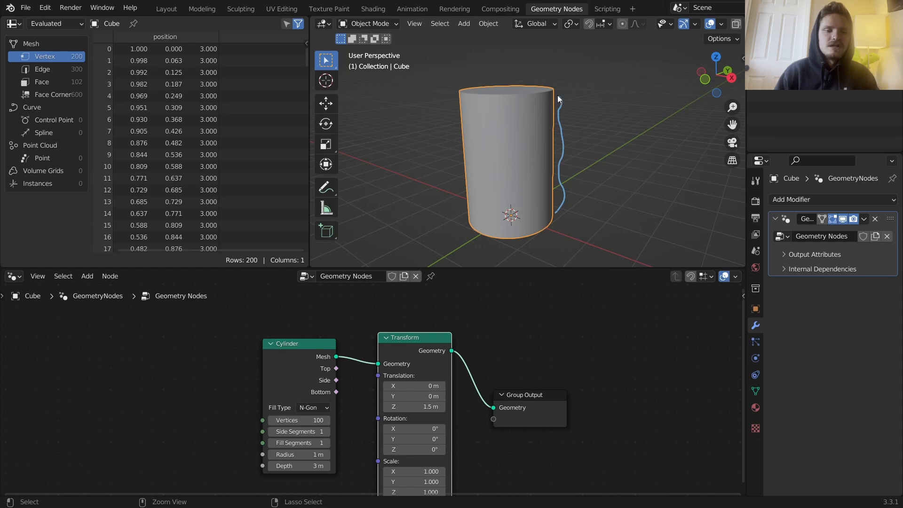
- Insert a Set Position node on the link between the Transform node and the Group Output
key("shift+a")
left_click(463, 254)
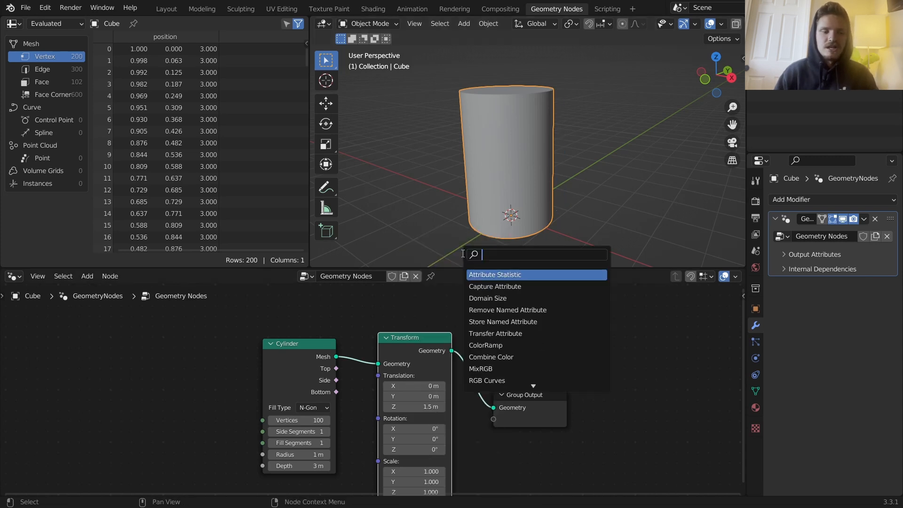
type("set pos")
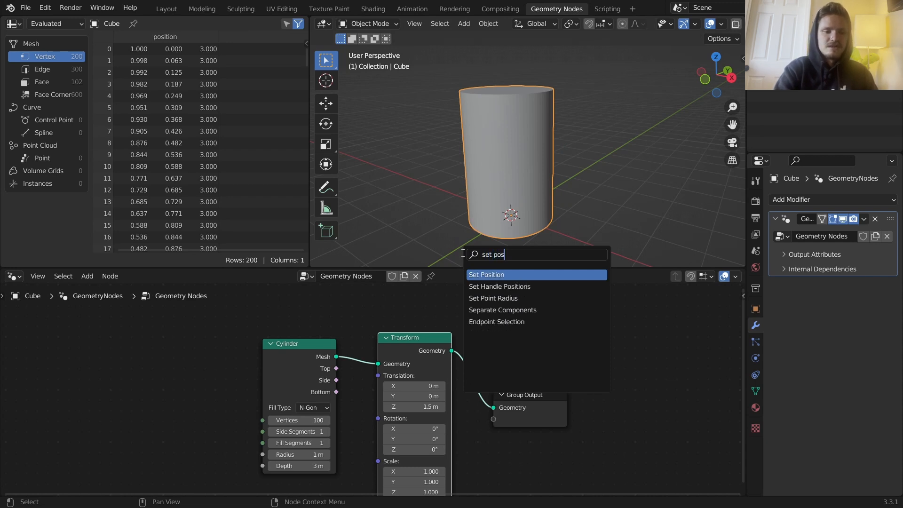
key("Return")
left_click(492, 317)
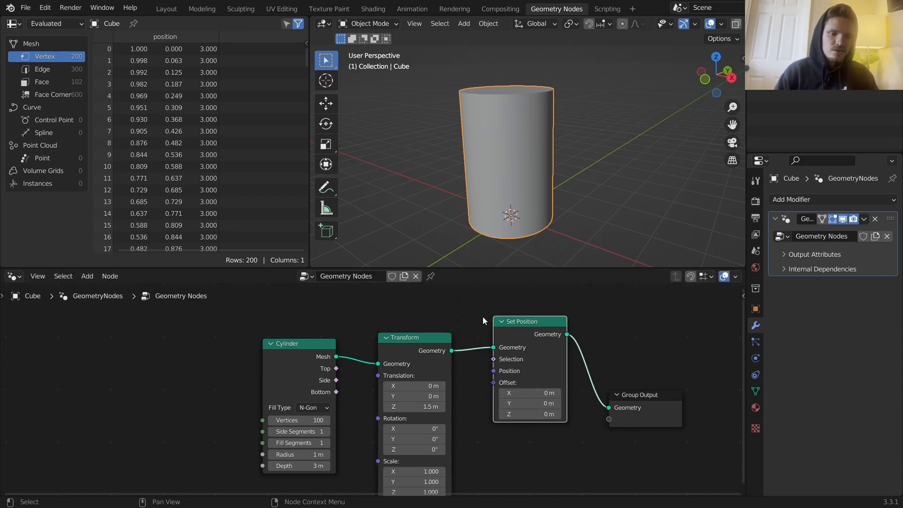
- Trace the cylinder's side with a straight temporary annotation stroke and undo it
left_click_drag(555, 215, 559, 102)
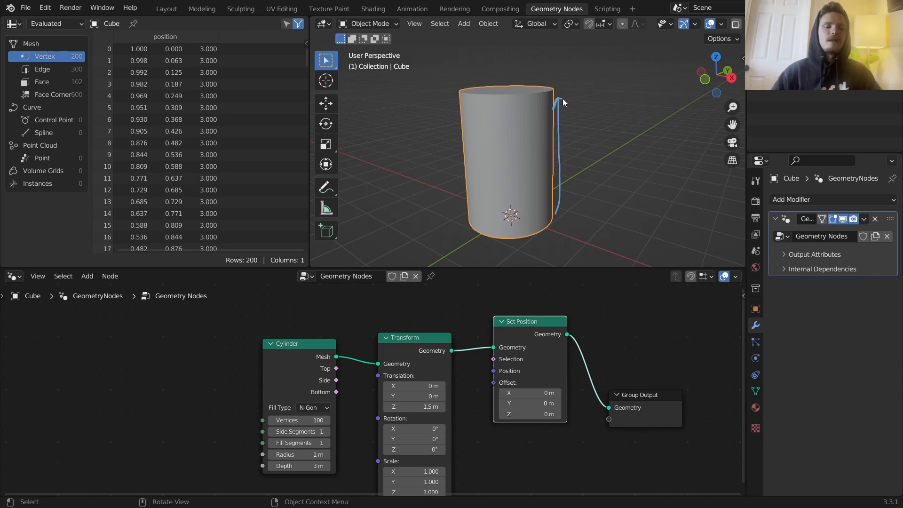
key("ctrl+z")
- Move the Cylinder and Transform nodes together away from the Set Position node to make room
mouse_move(169, 412)
left_mouse_down()
mouse_move(345, 392)
mouse_move(441, 367)
left_mouse_up()
key("g")
left_click(305, 366)
- Switch the viewport to wireframe shading, and mark horizontal divisions across the cylinder with annotation strokes that are undone again
scroll(710, 21, "down", 4)
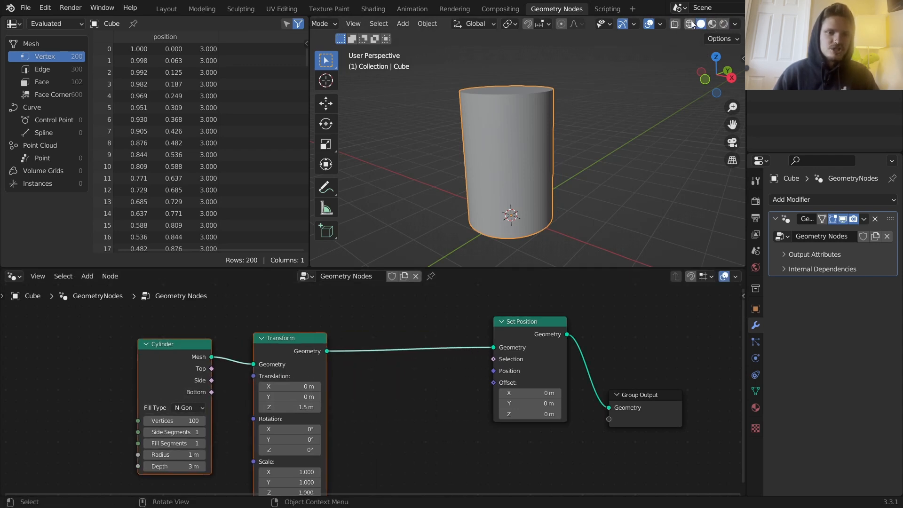
left_click(689, 24)
scroll(486, 129, "up", 1)
left_click_drag(425, 171, 616, 162)
left_click_drag(417, 140, 628, 117)
key("ctrl+z")
key("ctrl+z")
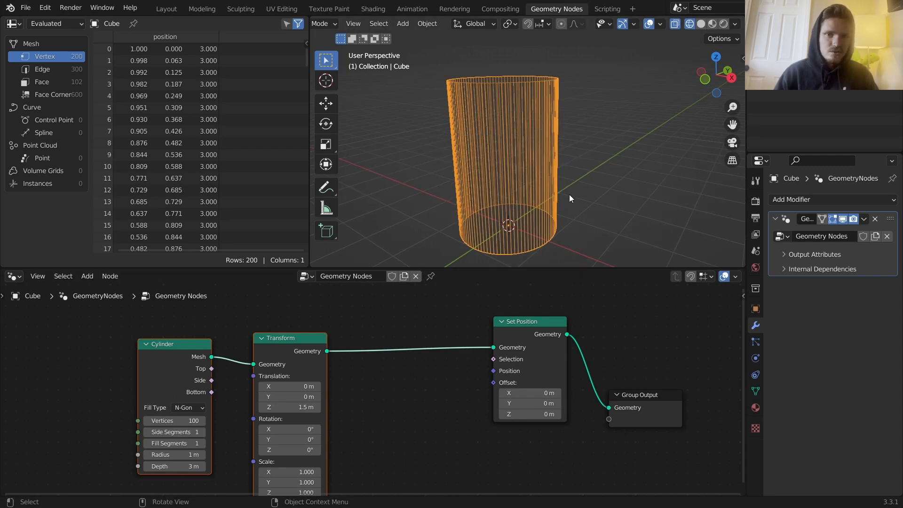
- Set the Cylinder node's side segments to 40
middle_click_drag(226, 389, 426, 351)
scroll(427, 372, "up", 3)
left_click(417, 397)
left_click(417, 397)
left_click(416, 397)
left_click(417, 397)
left_click(417, 397)
left_click(417, 397)
left_click(416, 397)
left_click(416, 397)
left_click(386, 393)
type("40")
key("Return")
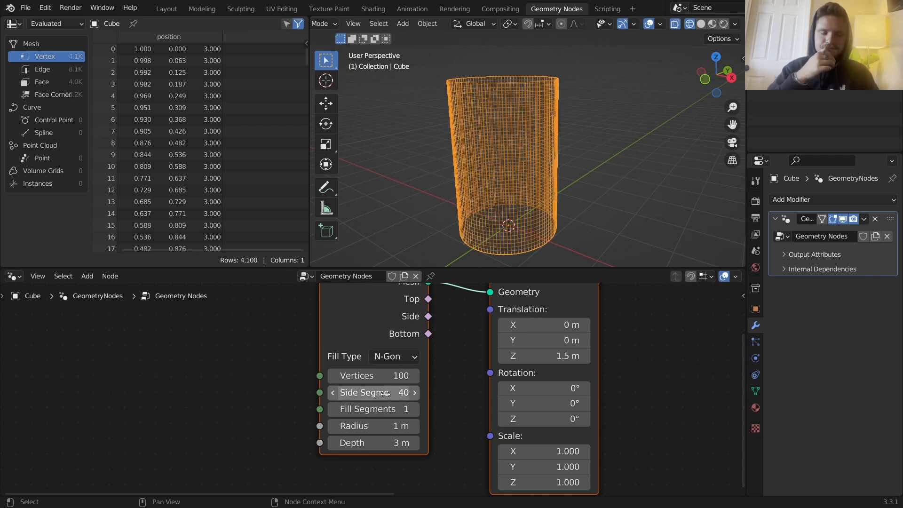
- Shift the Cylinder and Transform nodes farther away to widen the gap before the Set Position node
scroll(569, 373, "down", 2)
left_click_drag(317, 405, 498, 350)
key("g")
left_click(402, 352)
- Add a Normal node wired into the Set Position node's Offset input
middle_click_drag(694, 355, 612, 352)
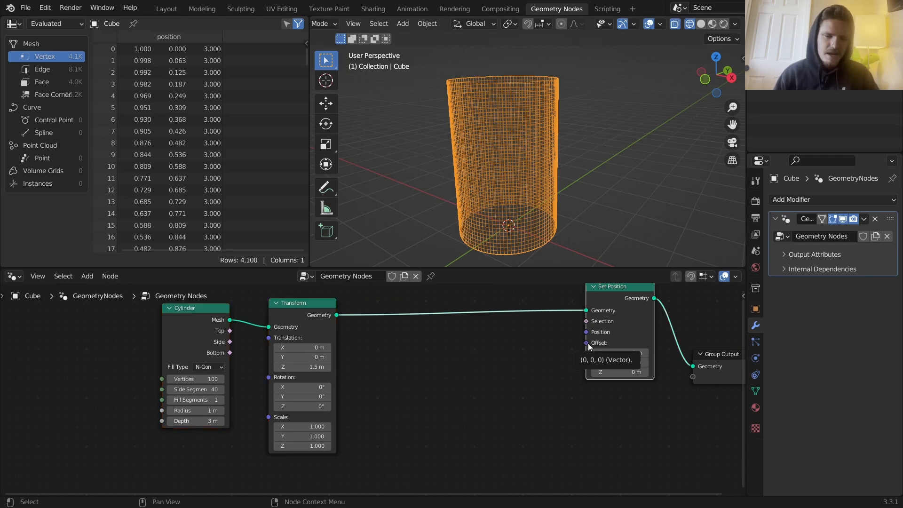
left_click_drag(588, 343, 453, 406)
type("norm")
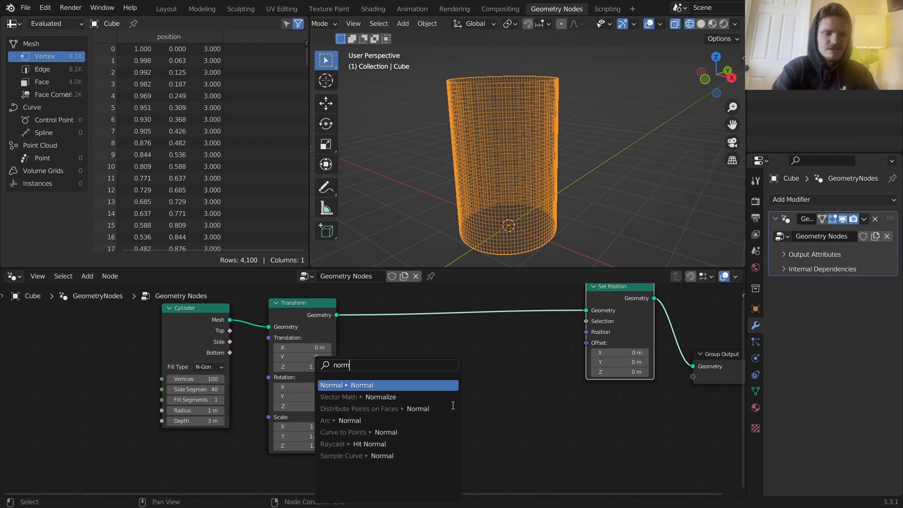
key("Return")
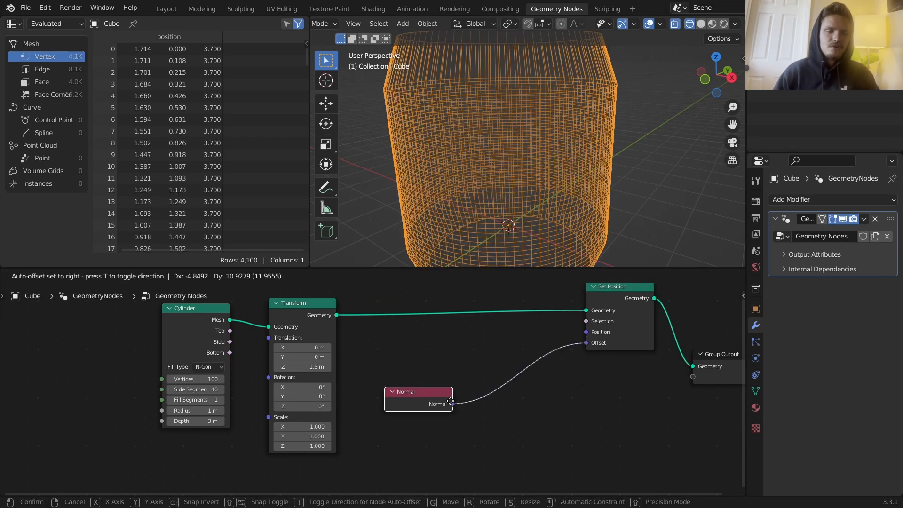
left_click(451, 403)
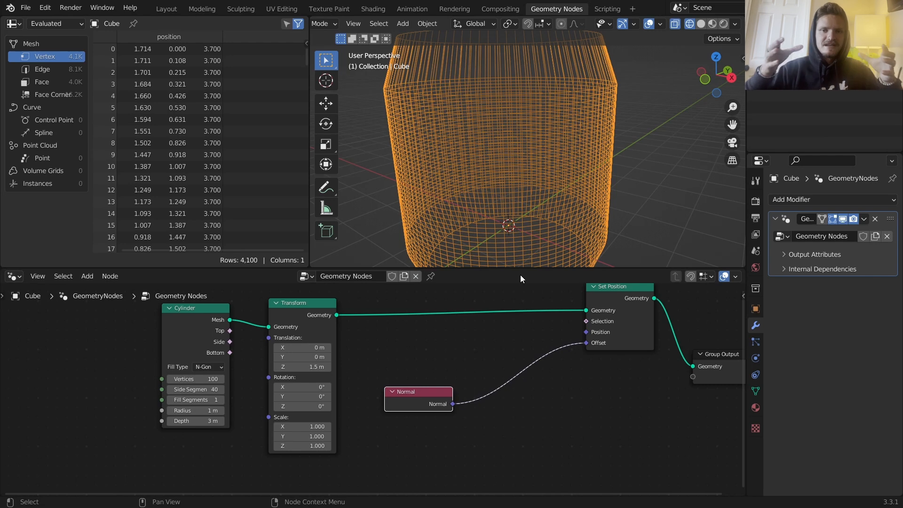
- Try the Cylinder node's Side, Top and Bottom outputs in turn as the Set Position node's Selection
left_click_drag(228, 341, 587, 322)
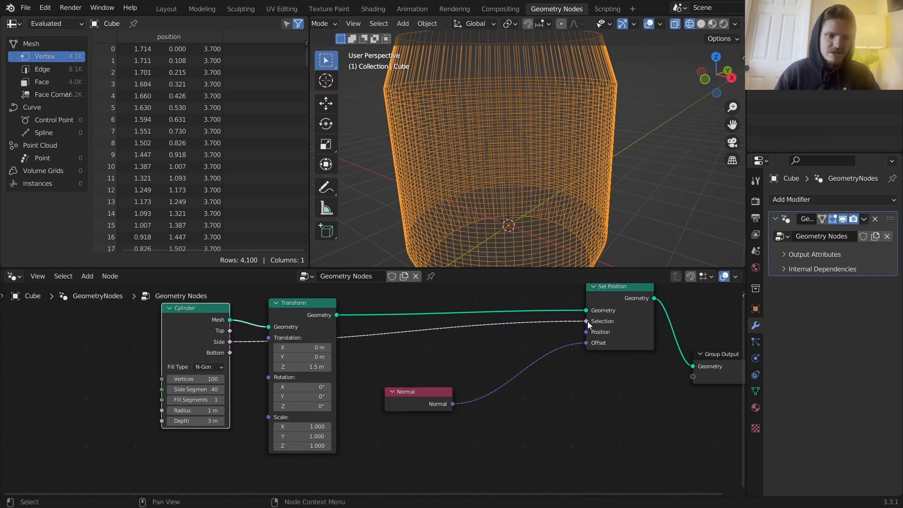
right_click_drag(241, 345, 238, 335, "ctrl")
left_click_drag(230, 331, 586, 321)
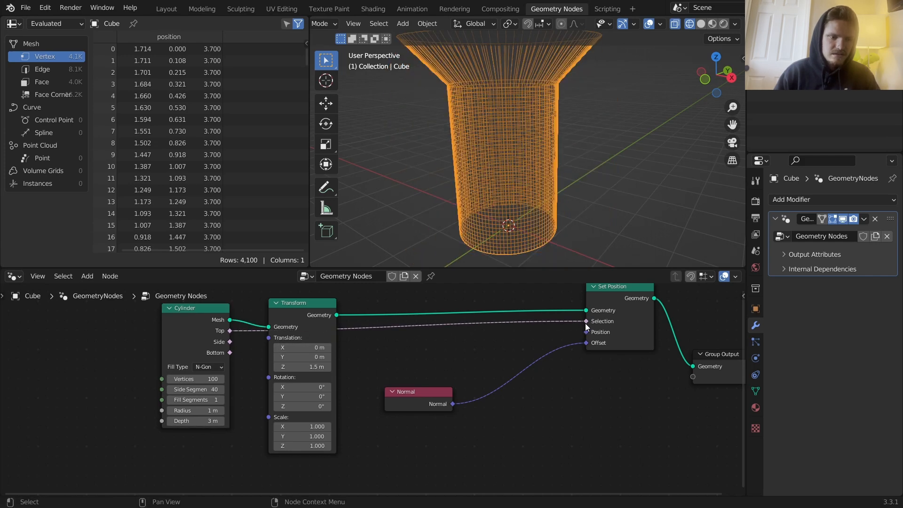
left_click_drag(230, 353, 587, 321)
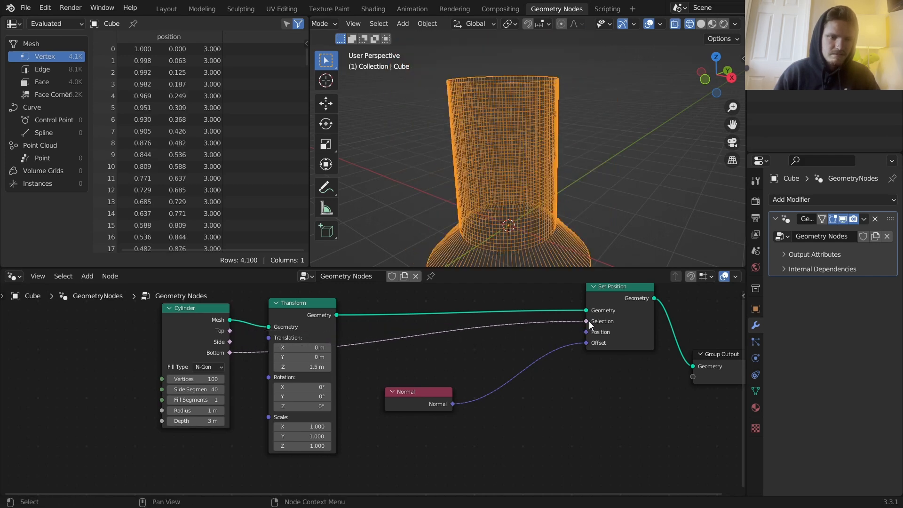
left_click_drag(230, 342, 587, 322)
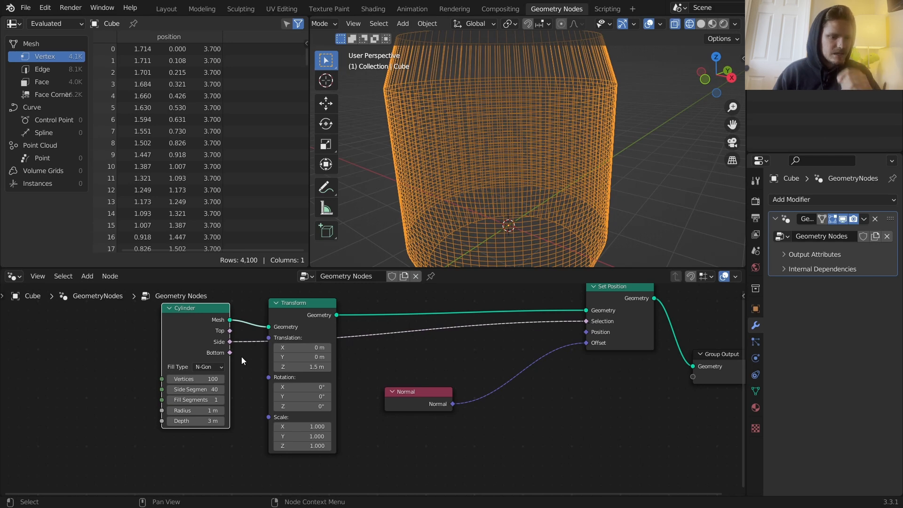
- Connect the Cylinder node's Top output to the Set Position node's Selection and insert a Math node on that link
left_click_drag(230, 331, 422, 333)
left_click_drag(581, 324, 585, 321)
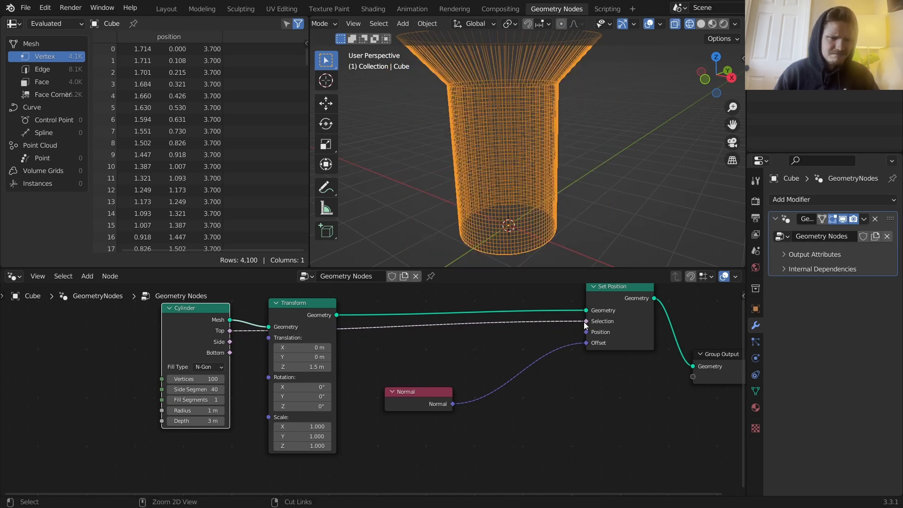
key("shift+a")
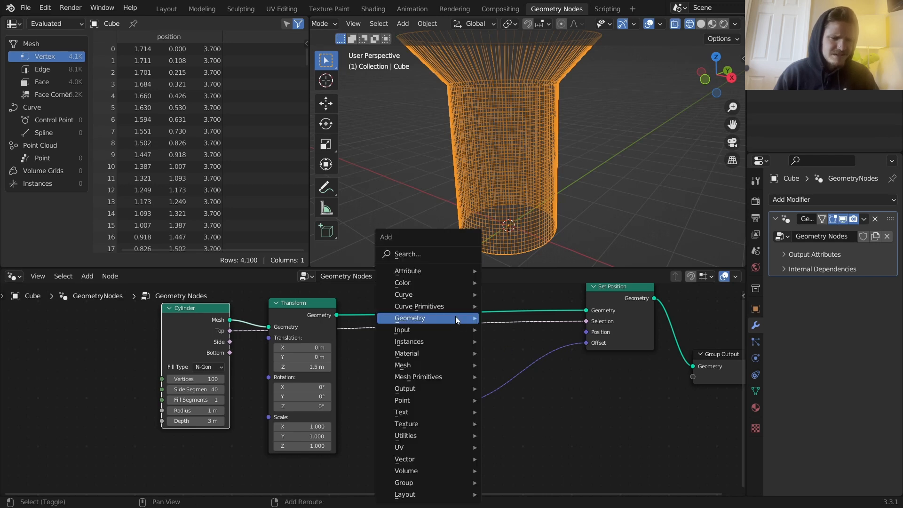
left_click(437, 257)
type("sub")
key("BackSpace")
key("BackSpace")
key("BackSpace")
type("mat")
key("Return")
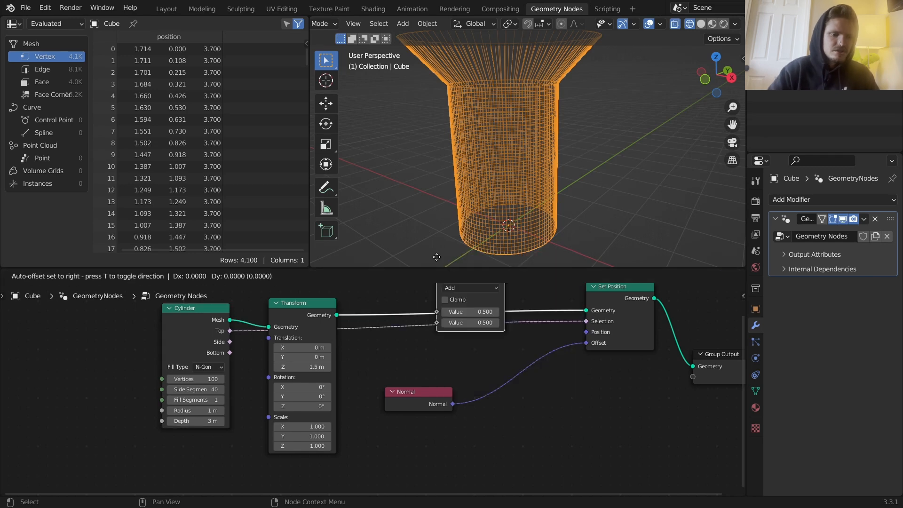
left_click(420, 322)
- Set the Math node to Subtract with a first value of 1.000 and the Top output wired into its second value
left_click(444, 349)
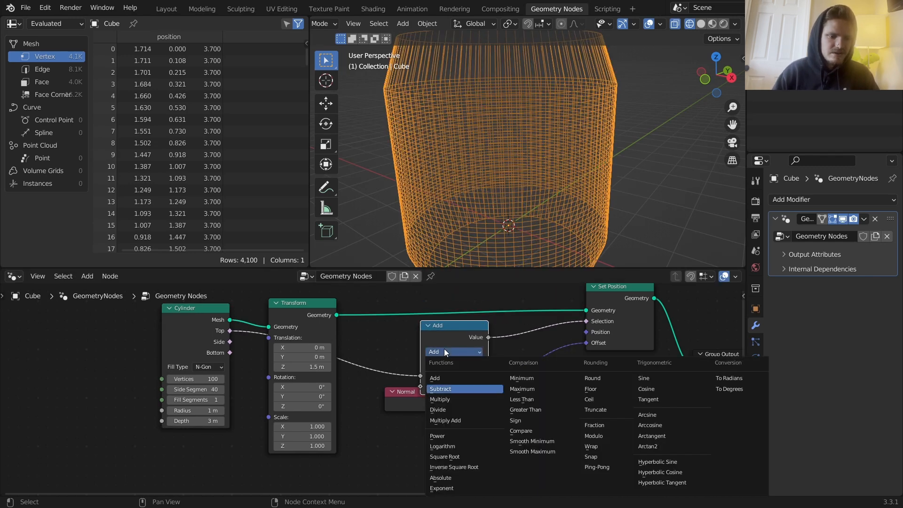
left_click(445, 354)
left_click_drag(447, 335, 439, 330)
left_click_drag(414, 372, 413, 382)
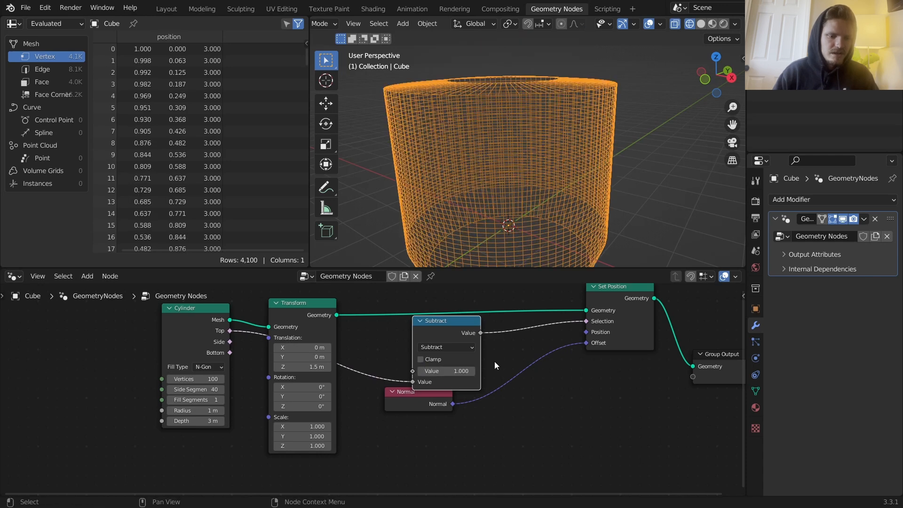
- Duplicate the Subtract node onto the link to Selection and wire the Cylinder node's Bottom output into the copy's second value
key("shift+d")
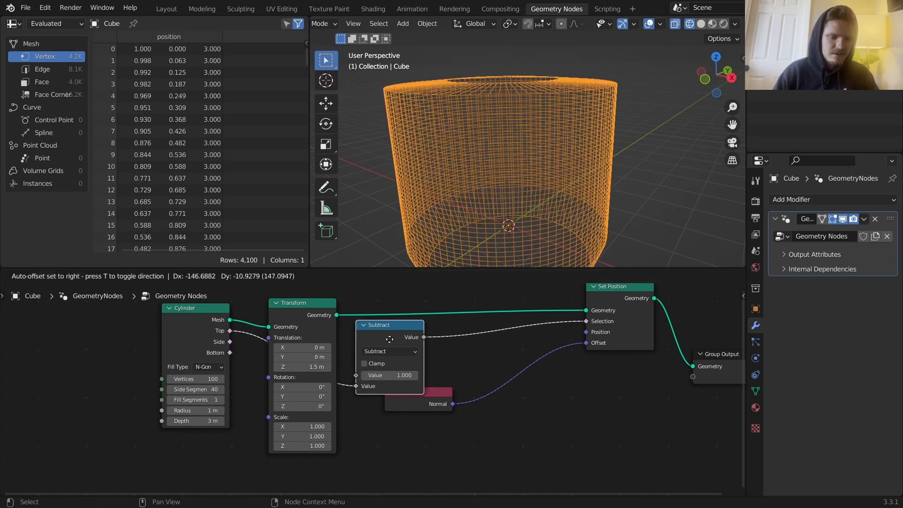
left_click(475, 337)
left_click_drag(230, 352, 460, 384)
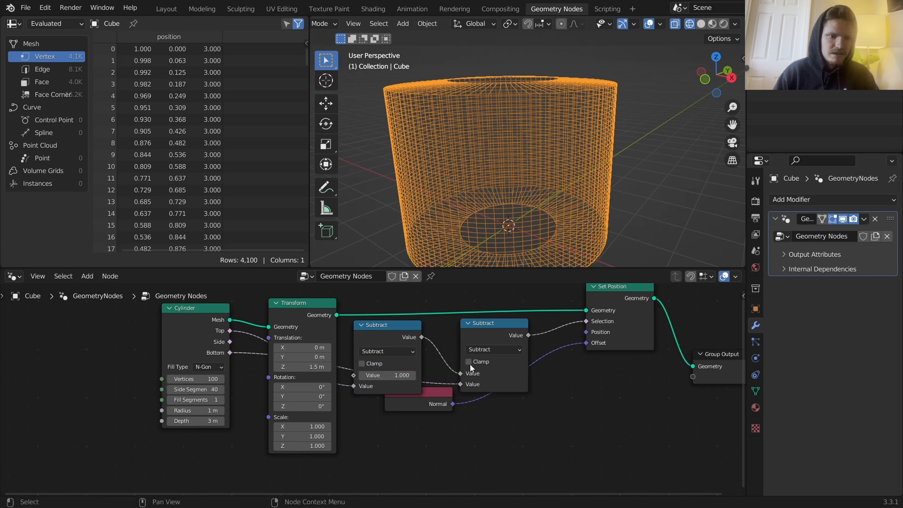
left_click_drag(497, 334, 479, 318)
- Insert a Vector Math node set to Scale between the Normal node and the Set Position node's Offset
left_click(430, 402)
left_click_drag(430, 401, 415, 419)
key("shift+a")
type("vec")
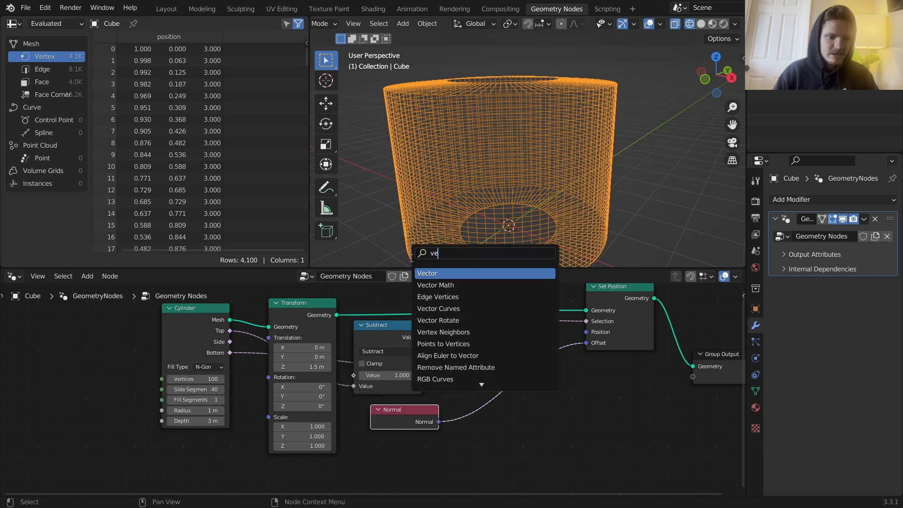
left_click(444, 287)
left_click(497, 402)
left_click(497, 402)
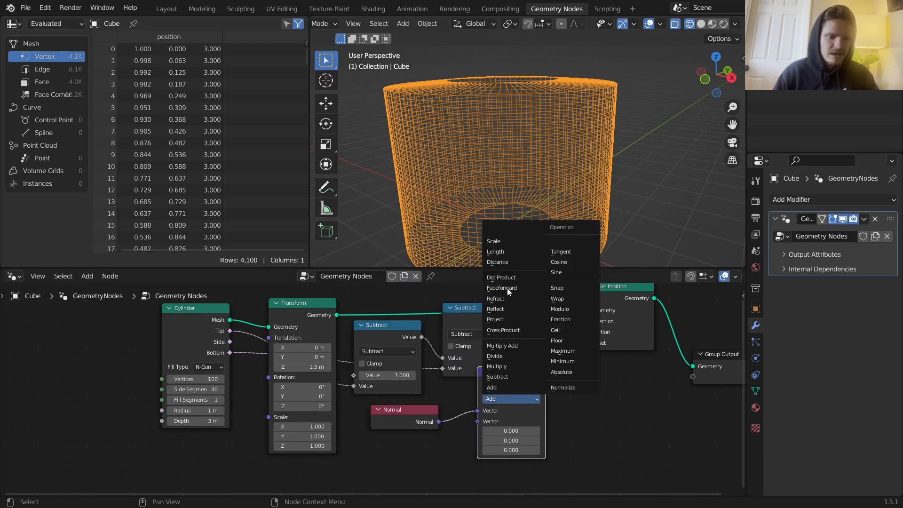
left_click(495, 242)
- Set the Scale node's factor to 0, raise it to 0.280, and display the viewport in solid shading
left_click(516, 422)
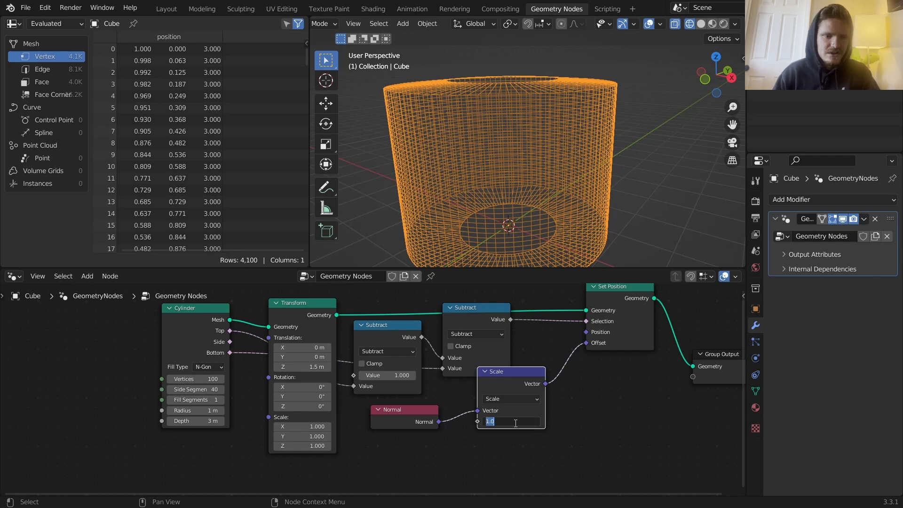
type("0")
key("Return")
left_click_drag(516, 422, 480, 422)
left_click(701, 24)
mouse_move(515, 93)
middle_mouse_down()
mouse_move(553, 134)
mouse_move(589, 131)
mouse_move(599, 109)
middle_mouse_up()
scroll(589, 132, "up", 5)
key("d")
mouse_move(581, 113)
left_mouse_down()
mouse_move(603, 122)
mouse_move(594, 119)
left_mouse_up()
left_click_drag(490, 392, 527, 428)
- Try an Interpolate Domain node of type Vector between the Normal and Scale nodes
key("shift+a")
left_click(521, 259)
type("inter")
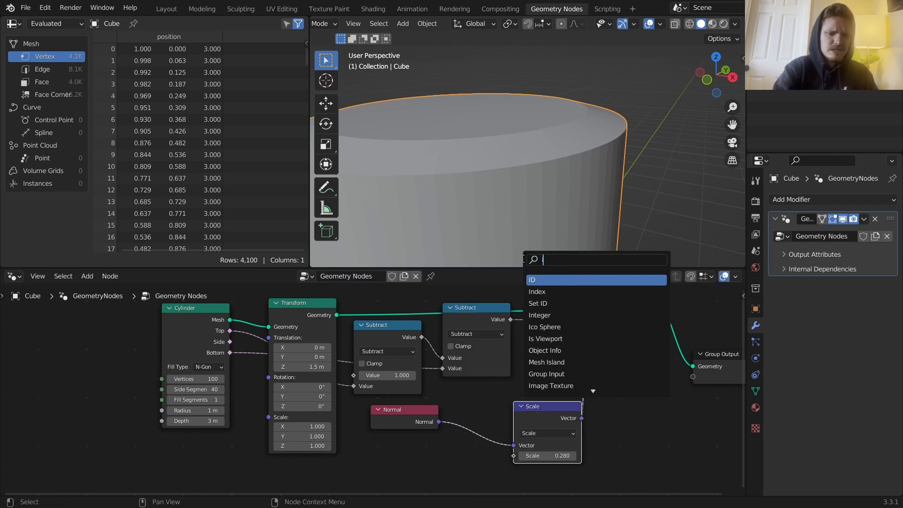
type("p")
key("Return")
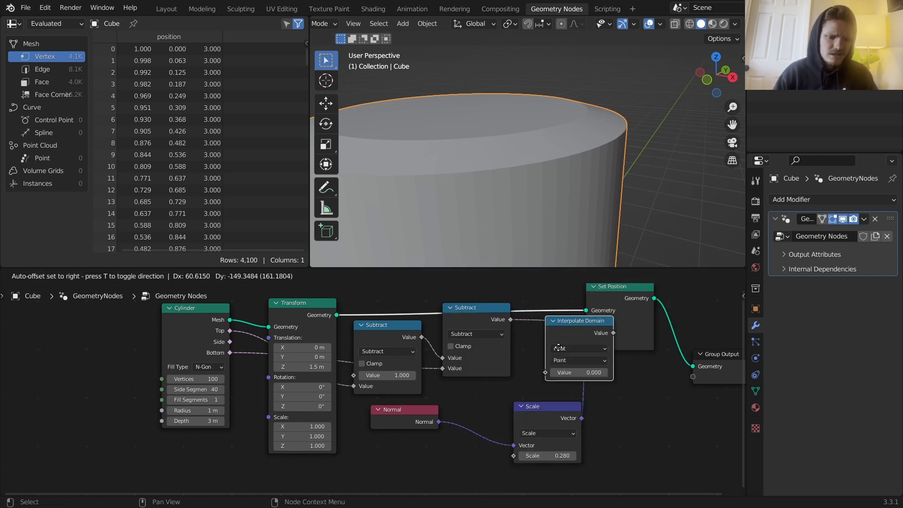
left_click(432, 446)
middle_click_drag(461, 478, 462, 464)
left_click(462, 465)
key("v")
left_click_drag(435, 452, 481, 397)
- Try the Face Corner, Face, Edge and Spline domains on the Interpolate Domain node
left_click(507, 420)
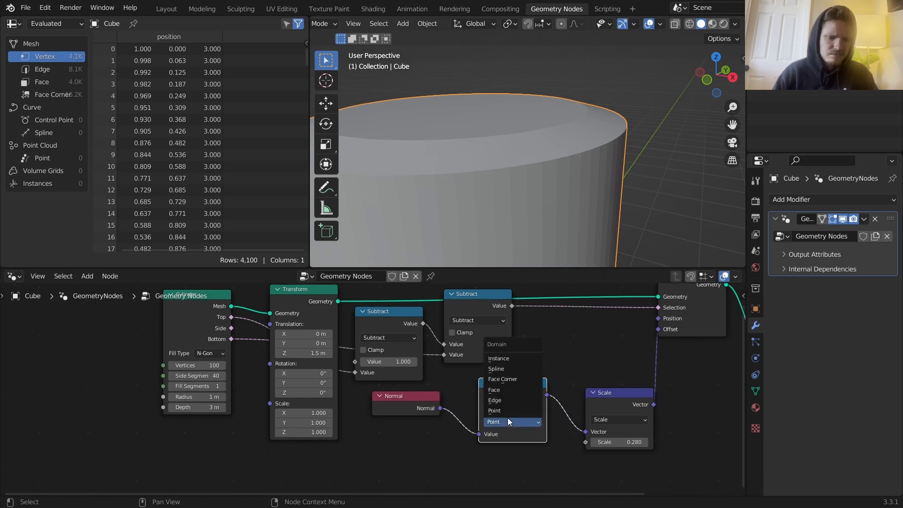
left_click(507, 379)
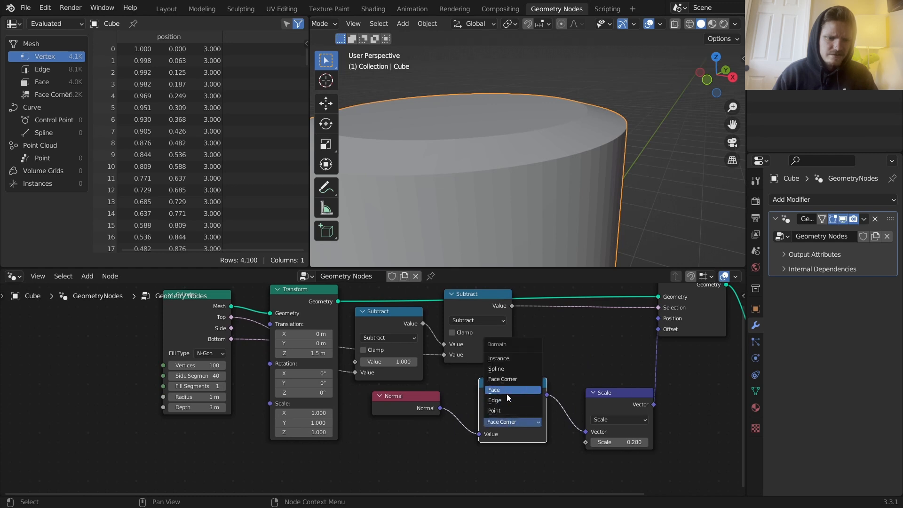
left_click(514, 423)
left_click(511, 390)
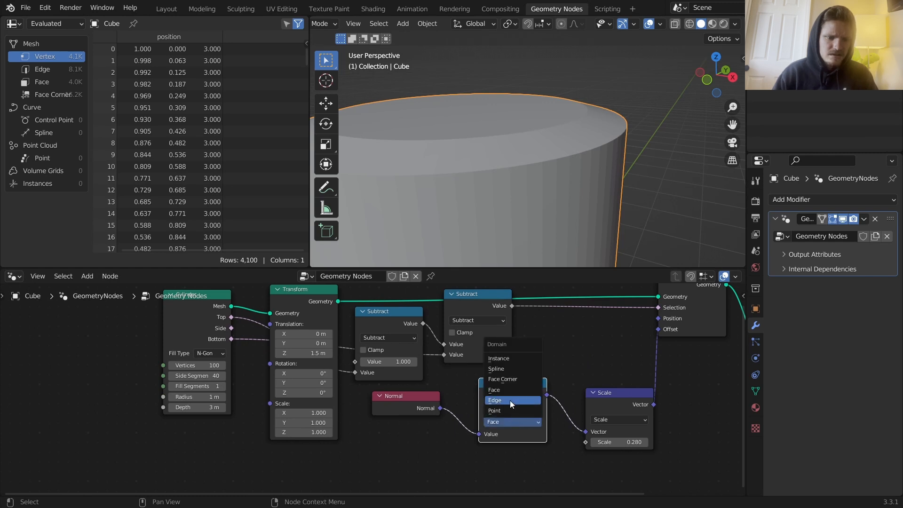
left_click(510, 400)
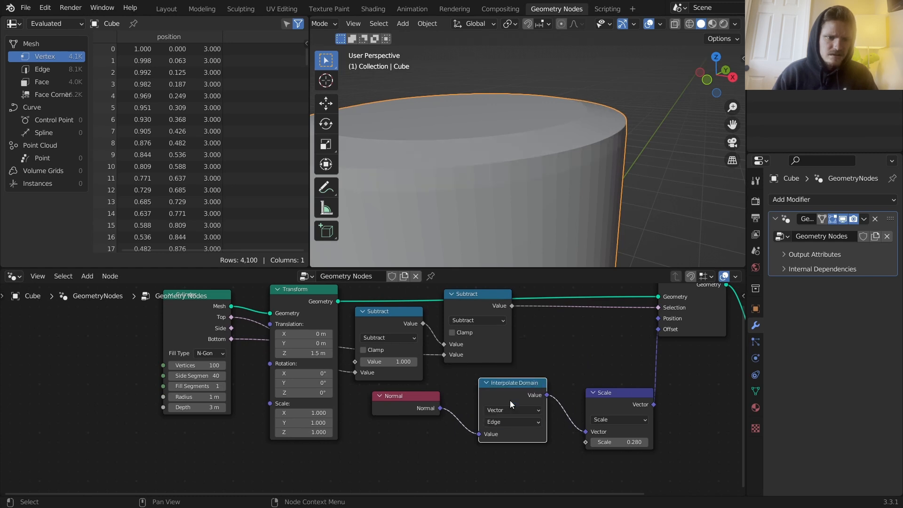
left_click(510, 424)
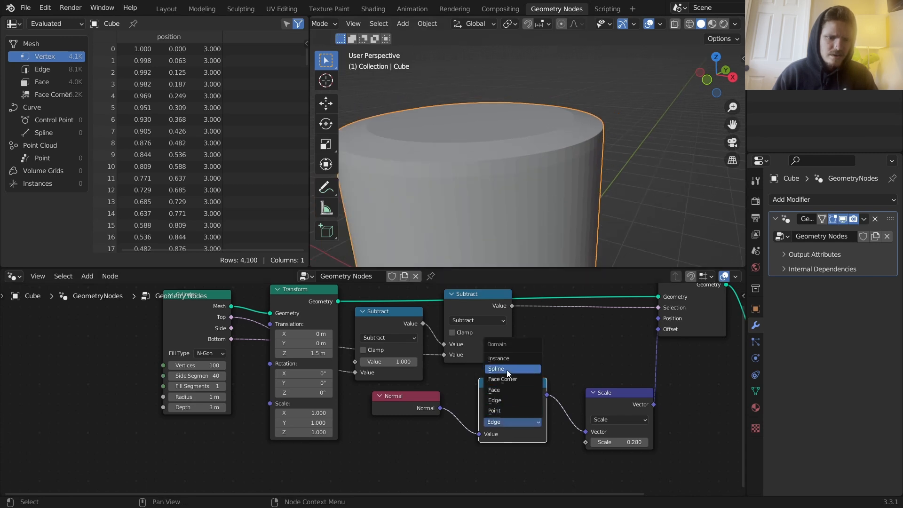
left_click(507, 370)
left_click(512, 425)
left_click(509, 420)
left_click(505, 422)
left_click(495, 402)
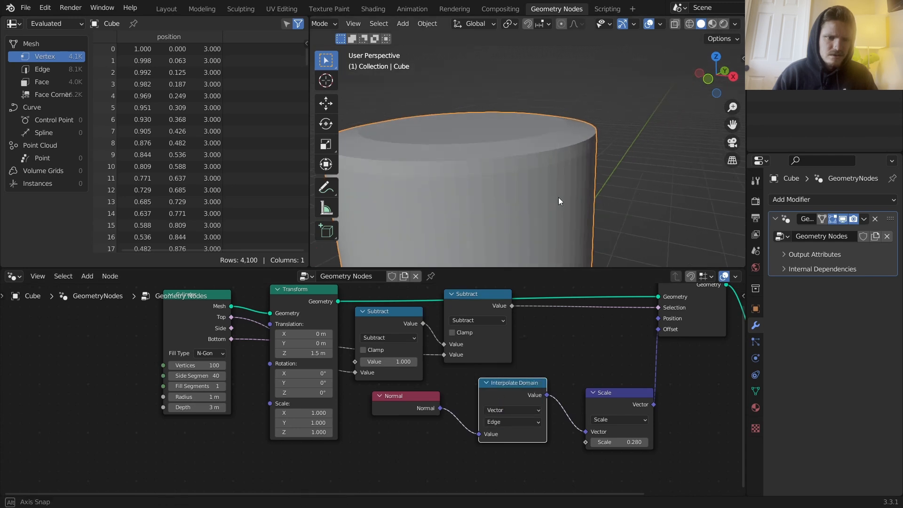
- Remove the Interpolate Domain node while keeping Normal linked to Scale, and move the Scale node closer to Normal
key("ctrl+x")
left_click_drag(613, 405, 523, 407)
scroll(514, 176, "down", 5)
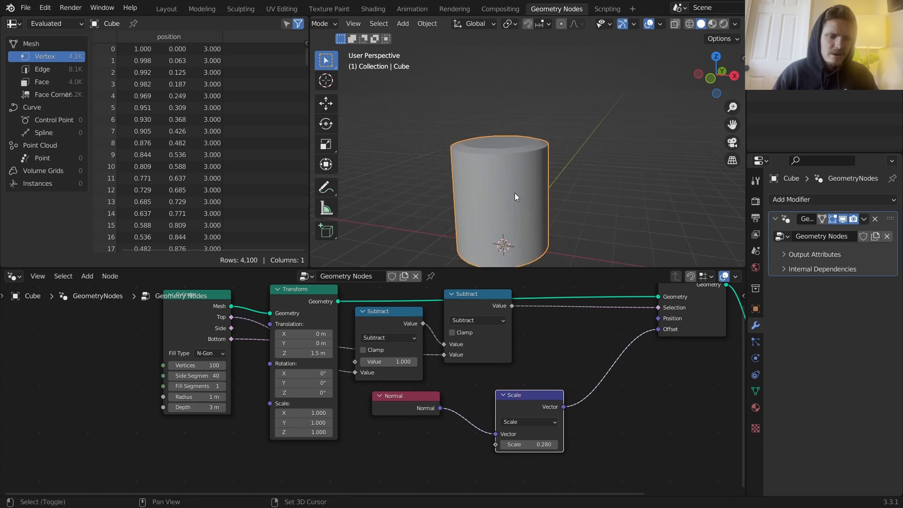
mouse_move(532, 444)
left_mouse_down()
mouse_move(551, 445)
mouse_move(538, 445)
left_mouse_up()
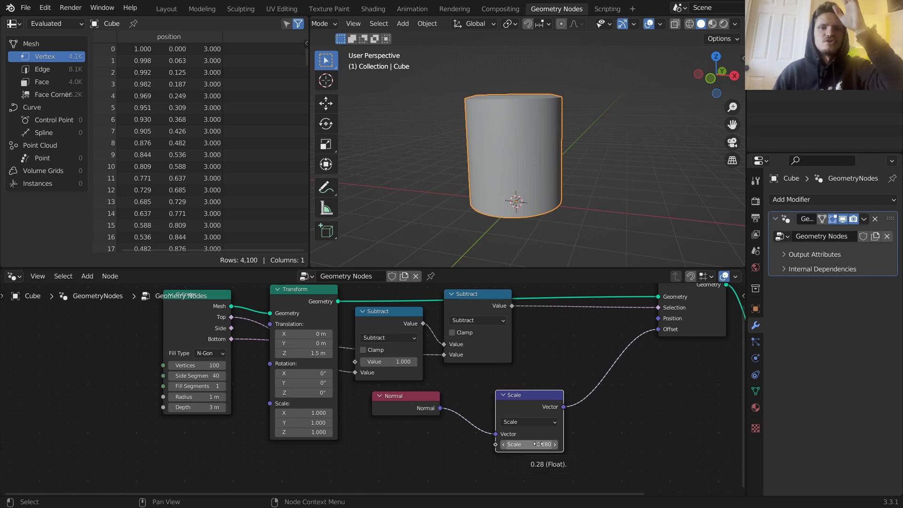
- Drive the Scale node's factor with the Z output of a new Separate XYZ node fed by a Position node
middle_click_drag(488, 445, 560, 379)
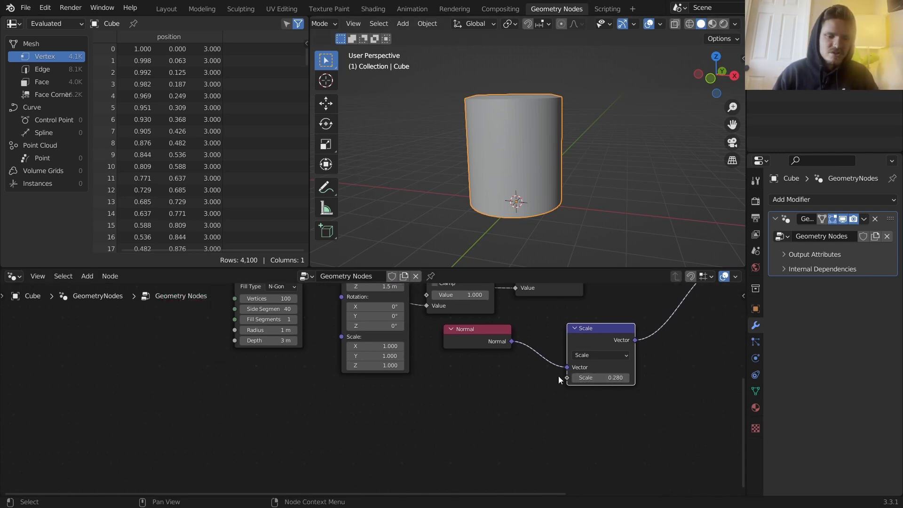
left_click_drag(567, 379, 464, 412)
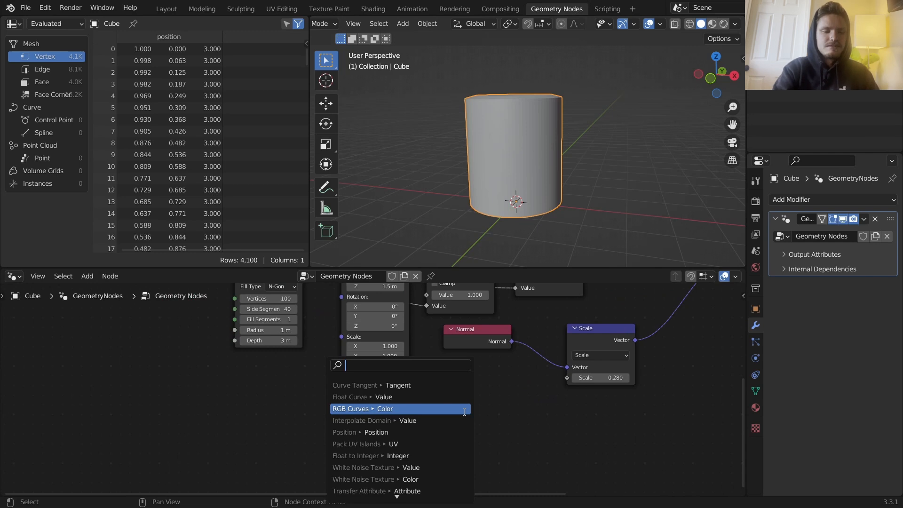
type("separ")
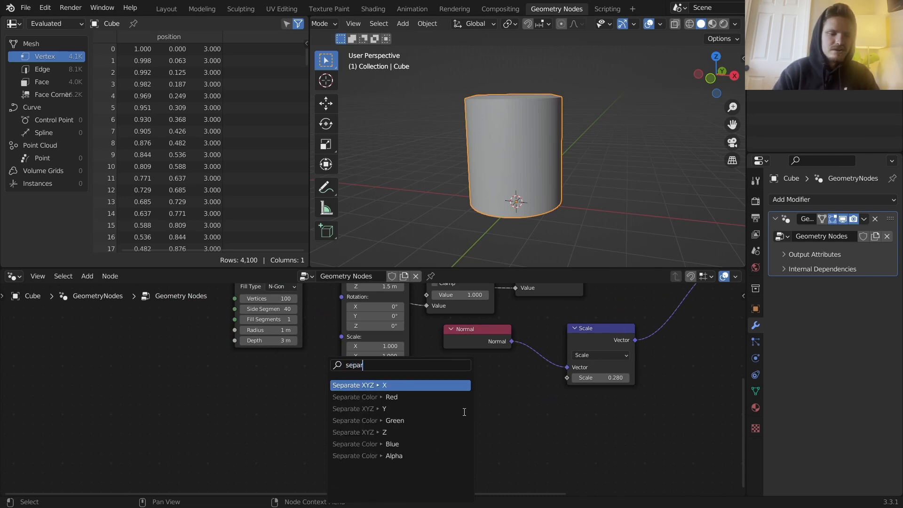
left_click(414, 433)
left_click_drag(432, 436, 376, 436)
type("pos")
key("Return")
left_click(368, 438)
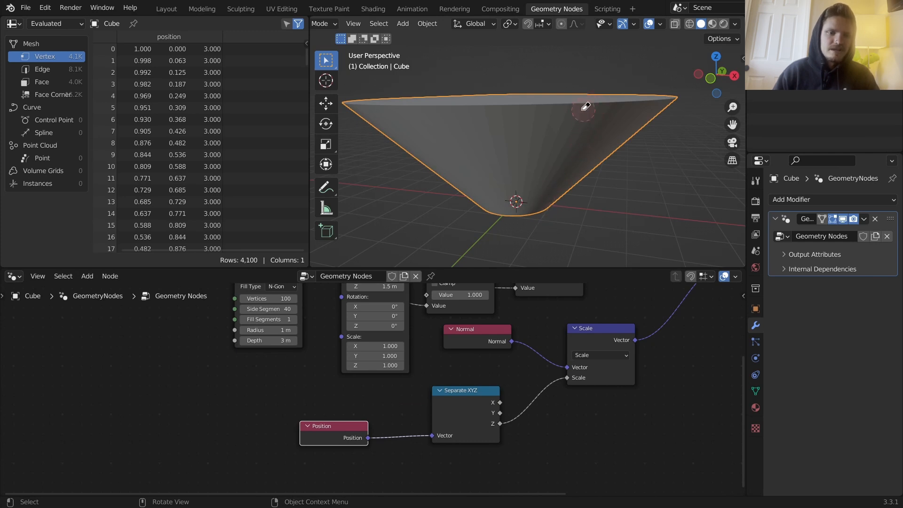
- Circle the narrow base of the flared mesh with a freehand annotation and erase the strokes
mouse_move(433, 219)
left_mouse_down()
mouse_move(555, 226)
mouse_move(533, 193)
left_mouse_up()
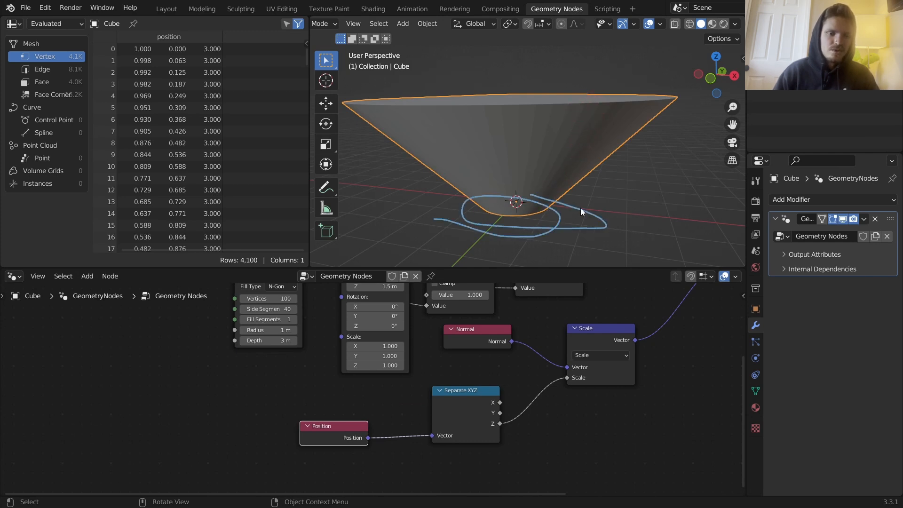
left_click_drag(625, 215, 627, 110)
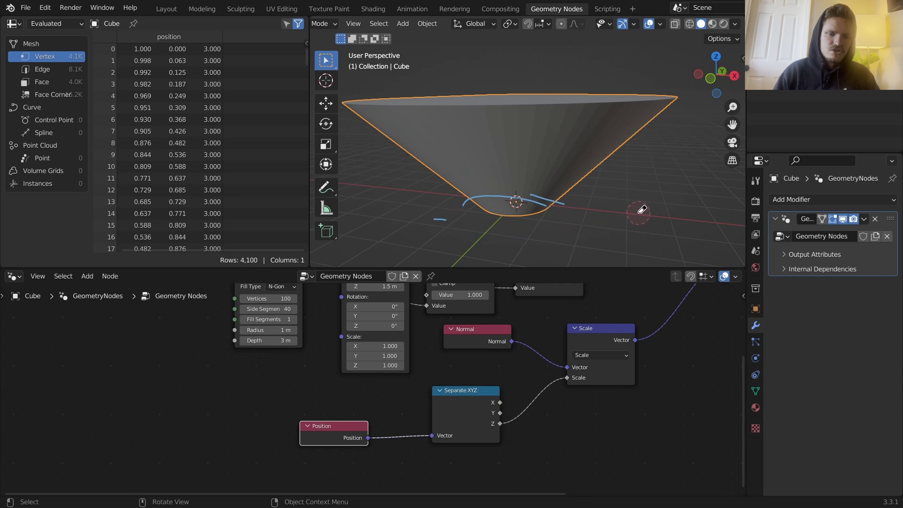
- Space out the Position and Separate XYZ nodes and insert a Math node set to Sine between Z and the Scale factor
middle_click_drag(450, 411, 482, 377)
left_click_drag(332, 452, 499, 378)
key("g")
left_click(346, 382)
key("shift+a")
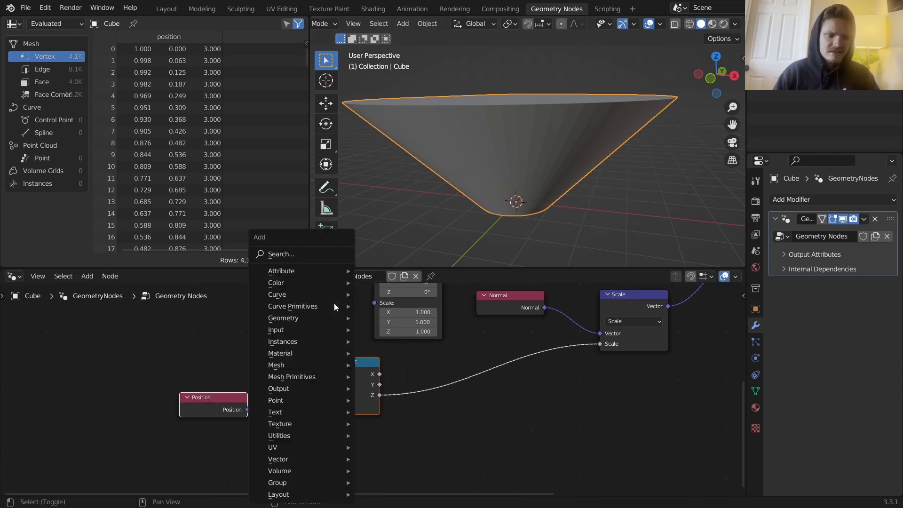
left_click(301, 253)
type("math")
key("Return")
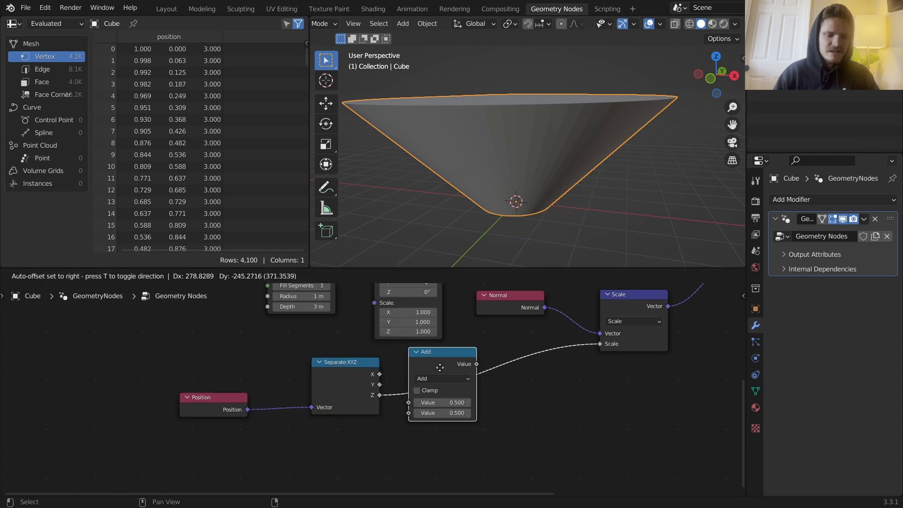
left_click(451, 391)
left_click(456, 382)
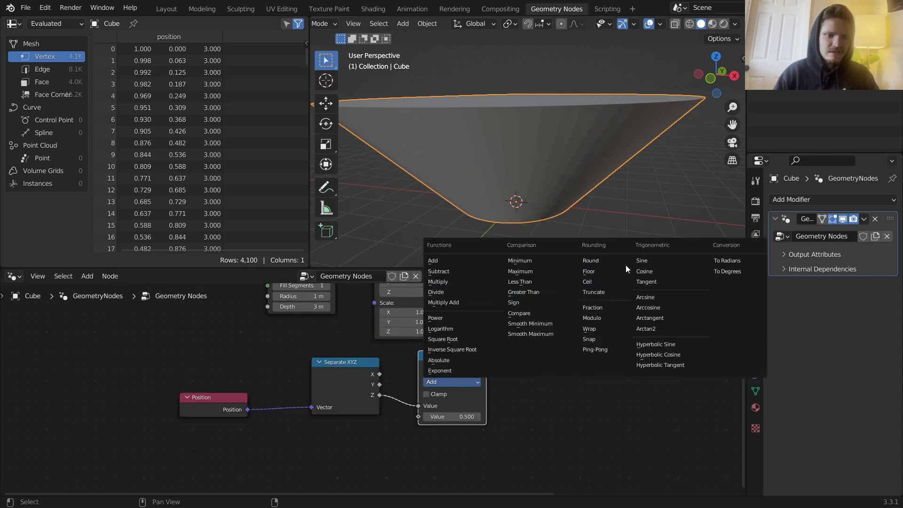
left_click(642, 261)
middle_click_drag(625, 257, 576, 134)
- Duplicate the Sine node onto the link before it and set the copy to Multiply with a value of 15.400
key("shift+d")
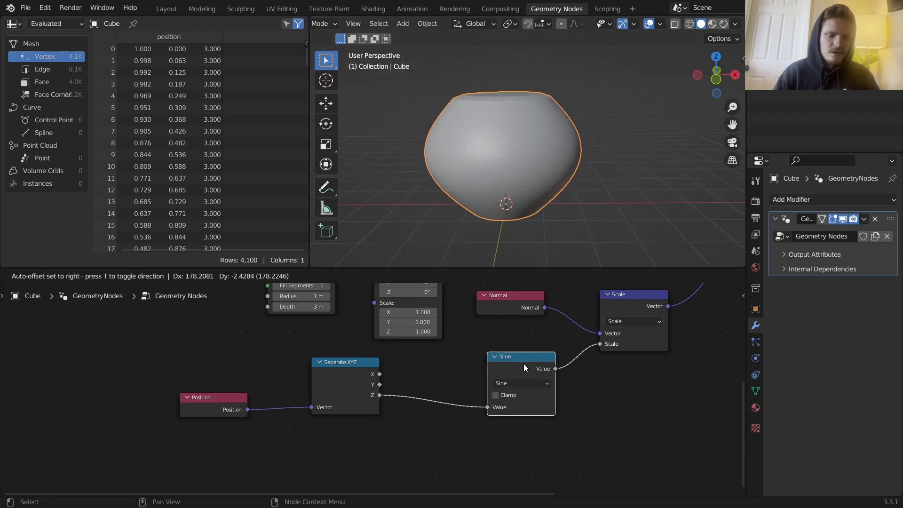
left_click(453, 372)
left_click(455, 388)
left_click(438, 291)
mouse_move(453, 425)
left_mouse_down()
mouse_move(525, 426)
mouse_move(455, 427)
left_mouse_up()
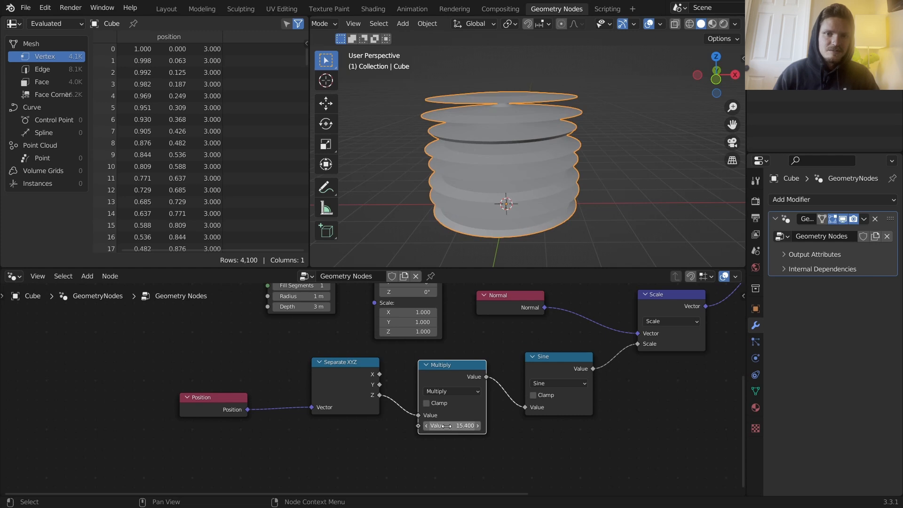
- Insert a Map Range node between the Sine and Scale nodes and set its From Min to -1.000
middle_click_drag(547, 409, 438, 411)
key("shift+a")
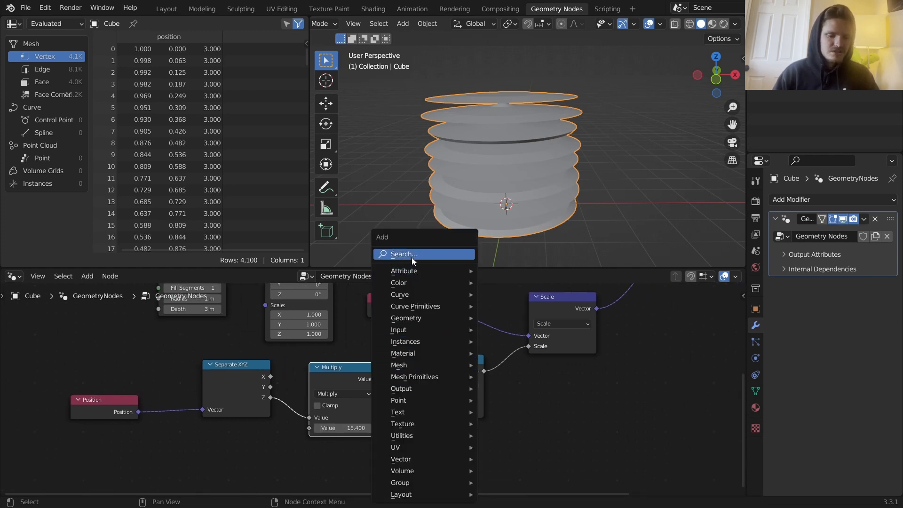
type("range")
key("Return")
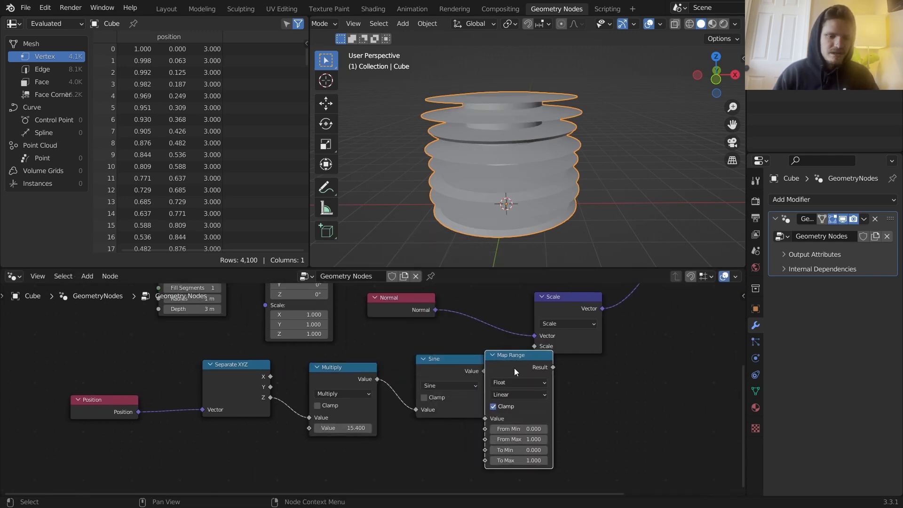
left_click(514, 372)
double_click(557, 431)
type("-1")
key("Return")
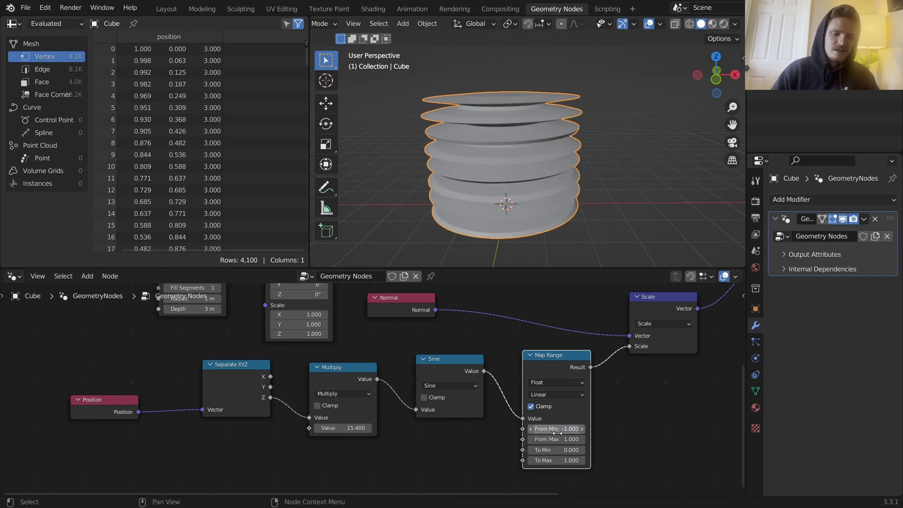
- Try Map Range To Max values of 0.100, 0.040 and 0.010 for the ridge depth
double_click(571, 457)
type("0.1")
key("Return")
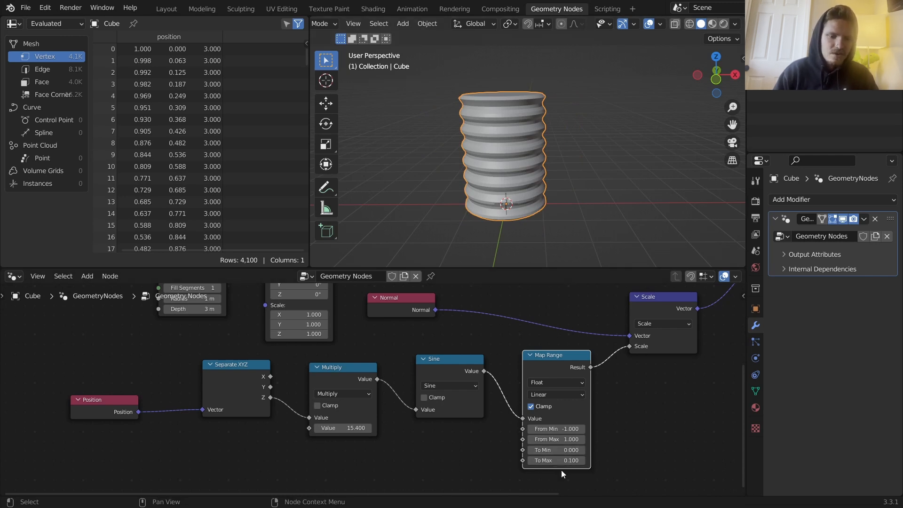
mouse_move(563, 461)
left_mouse_down("shift")
mouse_move(583, 461)
mouse_move(554, 461)
left_mouse_up("shift")
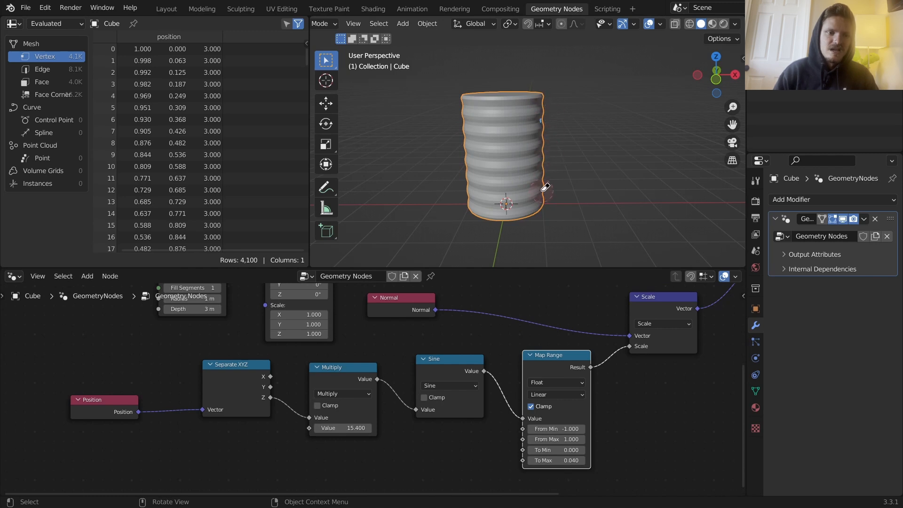
mouse_move(343, 428)
left_mouse_down()
mouse_move(357, 428)
mouse_move(344, 428)
left_mouse_up()
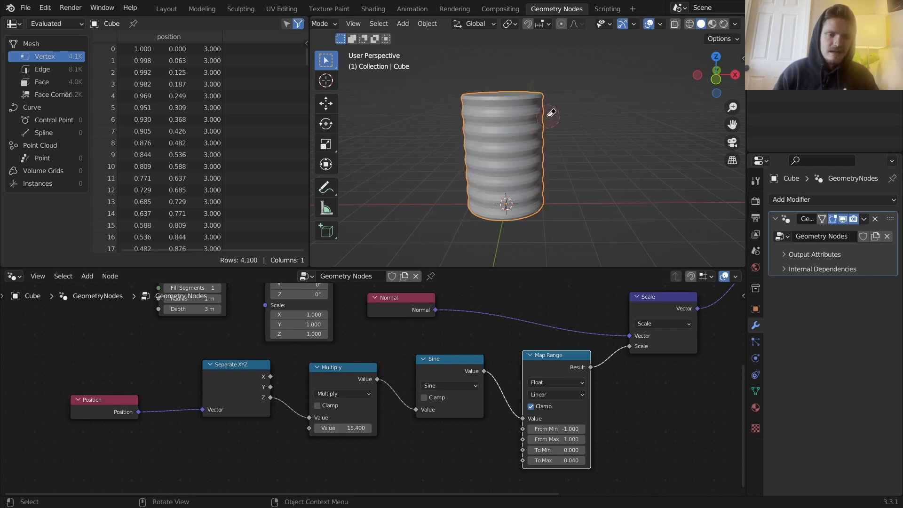
middle_click_drag(577, 461, 536, 432)
scroll(536, 432, "up", 2)
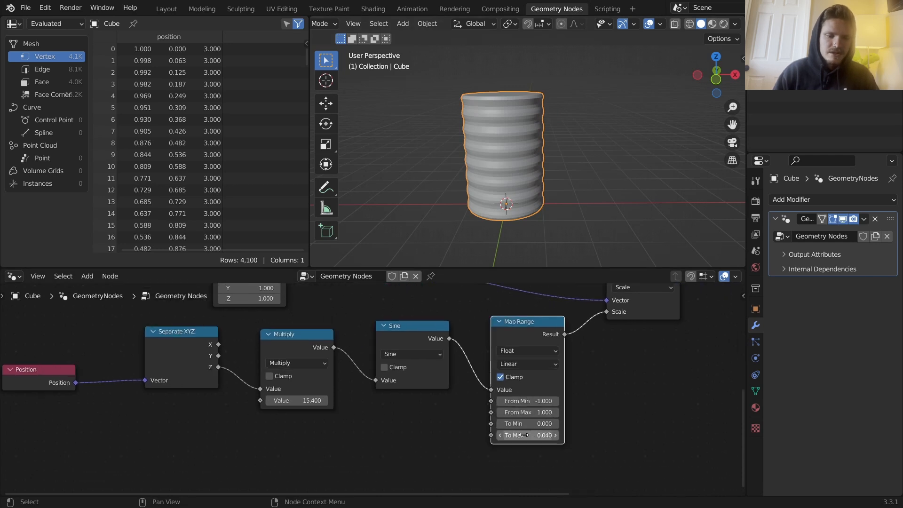
left_click_drag(550, 438, 537, 438, "shift")
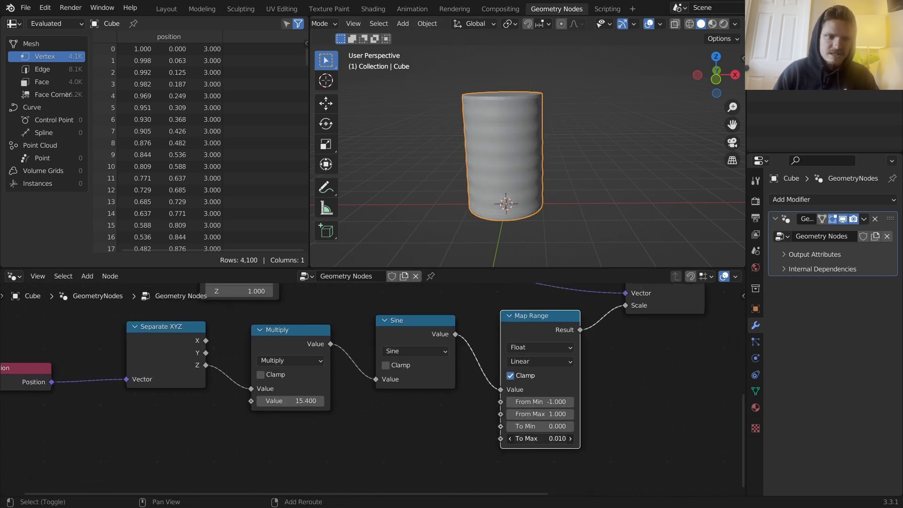
- Raise the Multiply node's value to 25.000 and set the Cylinder's Side Segments to 50
double_click(289, 401)
type("20")
key("Return")
middle_click_drag(174, 296, 351, 402)
double_click(314, 329)
type("50")
key("Return")
middle_click_drag(314, 329, 282, 236)
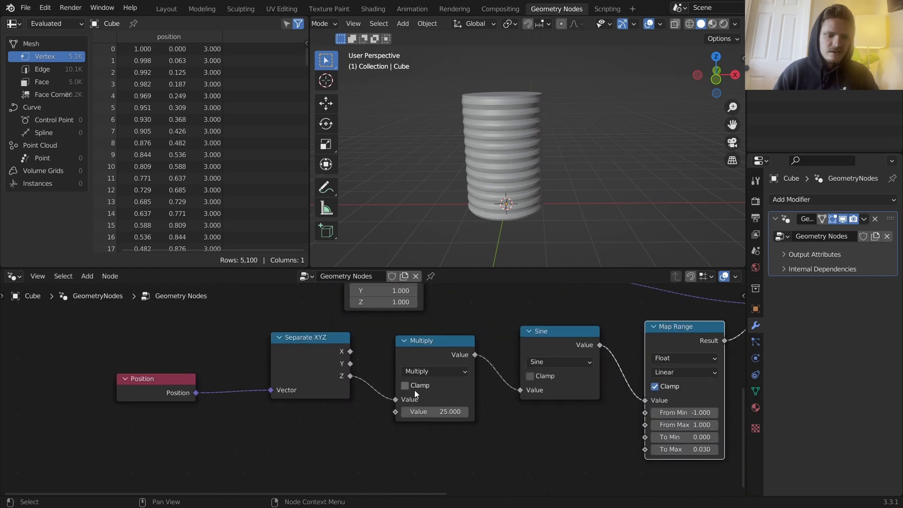
- Set the Multiply node's value to 20.000 and the Map Range node's To Max to 0.020
double_click(424, 412)
type("20")
key("Return")
middle_click_drag(620, 185, 538, 78)
double_click(690, 448)
key("BackSpace")
type("2")
key("Return")
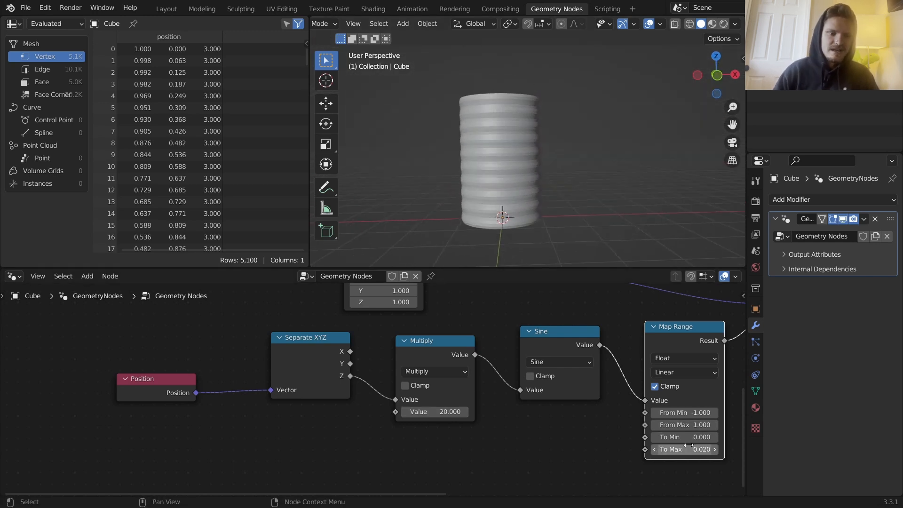
middle_click_drag(507, 101, 515, 185)
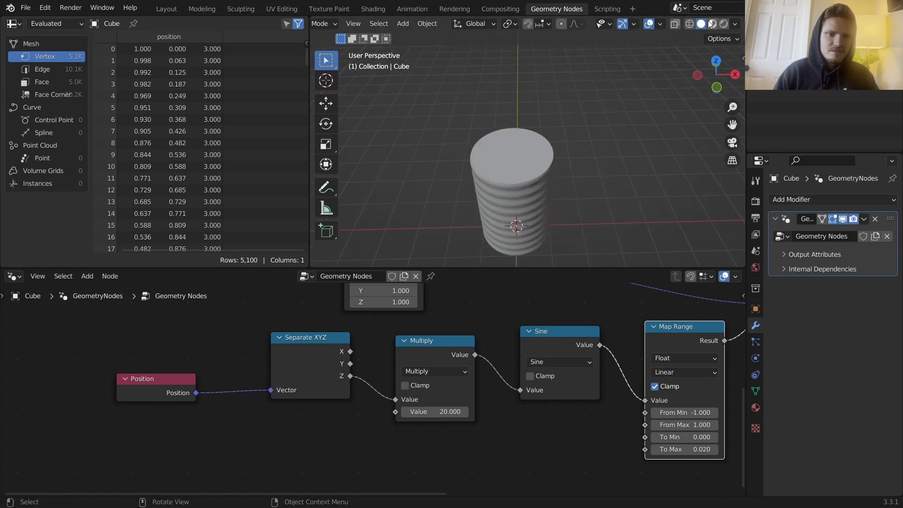
- Try raising the Cylinder node's Fill Segments to 6, inspecting the end cap in wireframe view
left_click(689, 24)
scroll(521, 186, "up", 5)
middle_click_drag(551, 60, 551, 148)
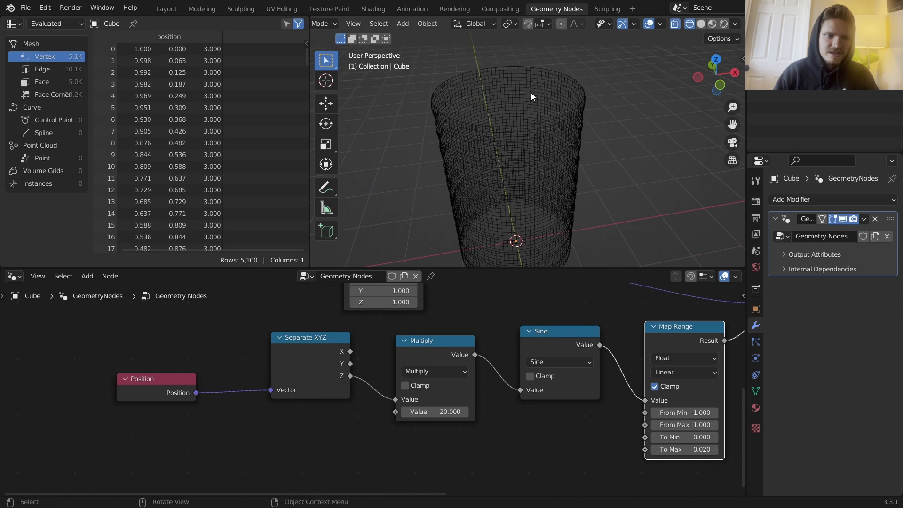
middle_click_drag(418, 326, 450, 455)
left_click(322, 376)
left_click(322, 377)
left_click(322, 377)
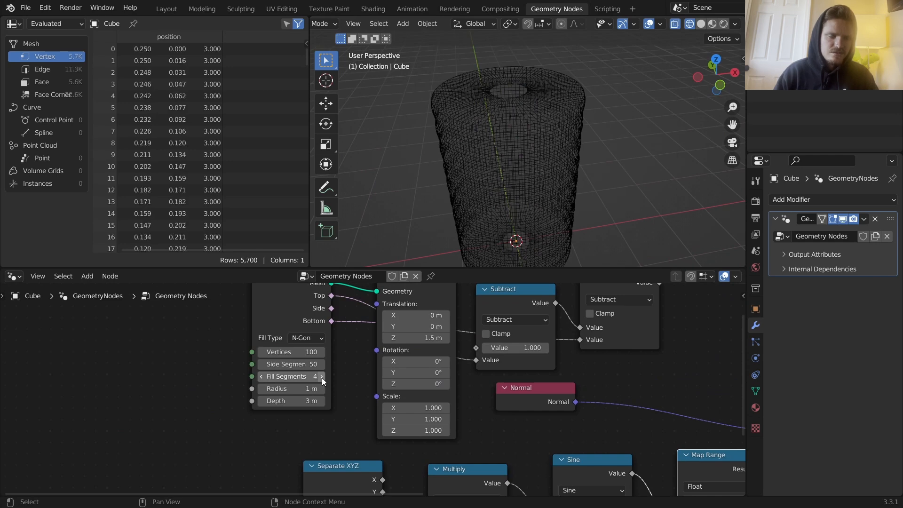
left_click(322, 377)
left_click(323, 377)
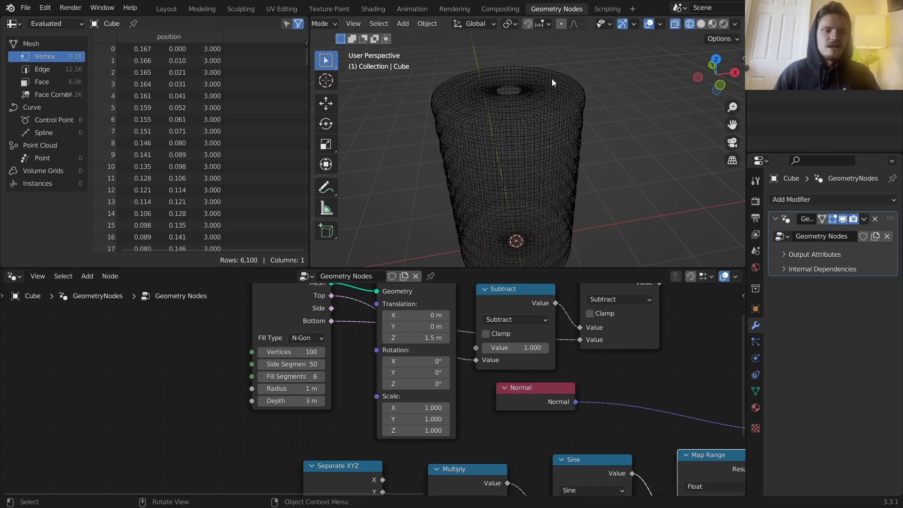
- Mark the top cap's rim with a temporary annotation, reset the Cylinder's Fill Segments to 1, and return to solid shading
left_click_drag(573, 97, 452, 111)
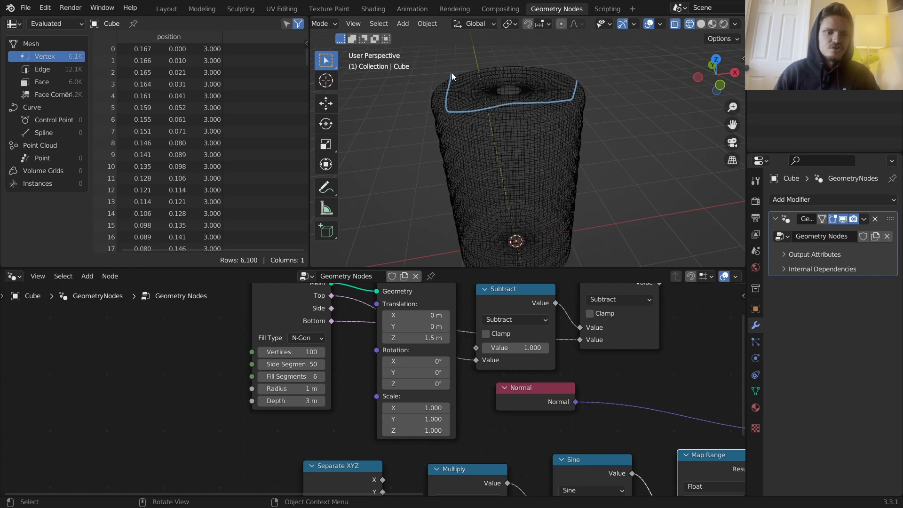
right_click_drag(452, 118, 580, 85)
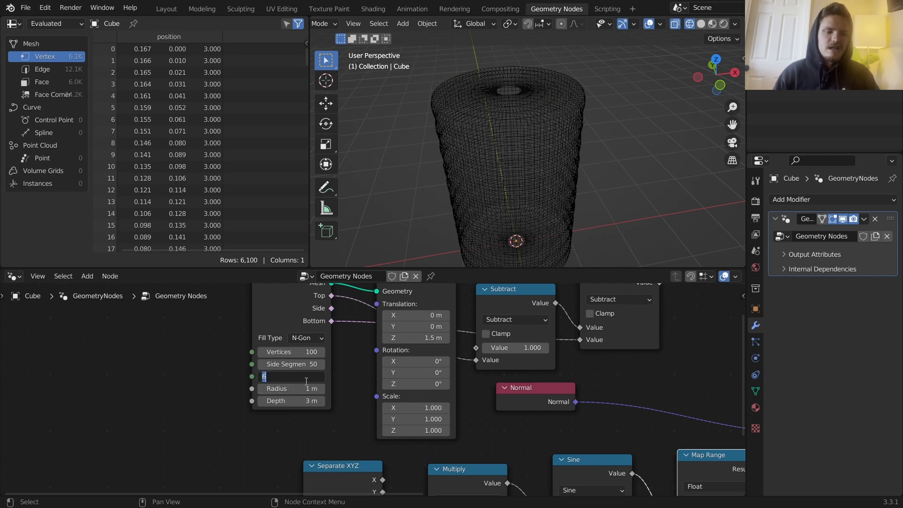
left_click_drag(306, 381, 283, 381)
left_click(701, 23)
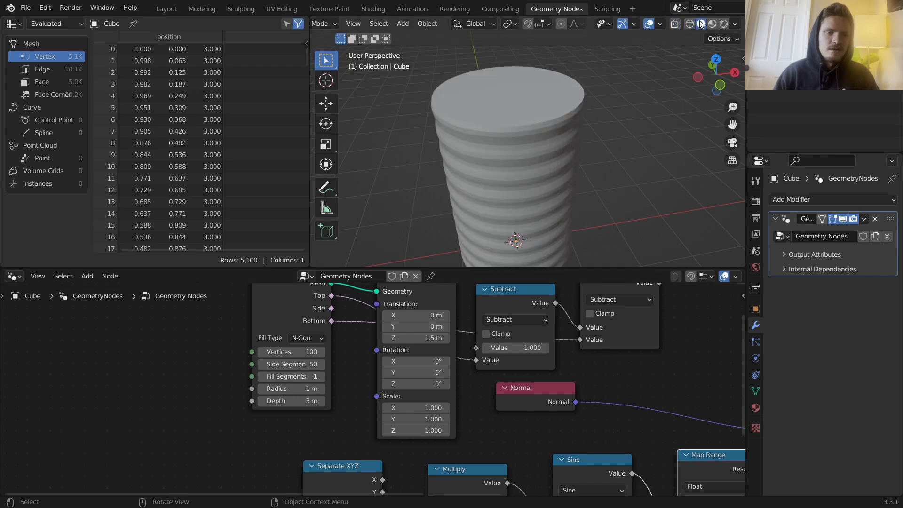
- Insert an Extrude Mesh node between the Set Position and Group Output nodes
key("Home")
middle_click_drag(592, 370, 481, 357)
scroll(481, 356, "up", 2)
left_click_drag(518, 312, 436, 318)
key("shift+a")
type("ext")
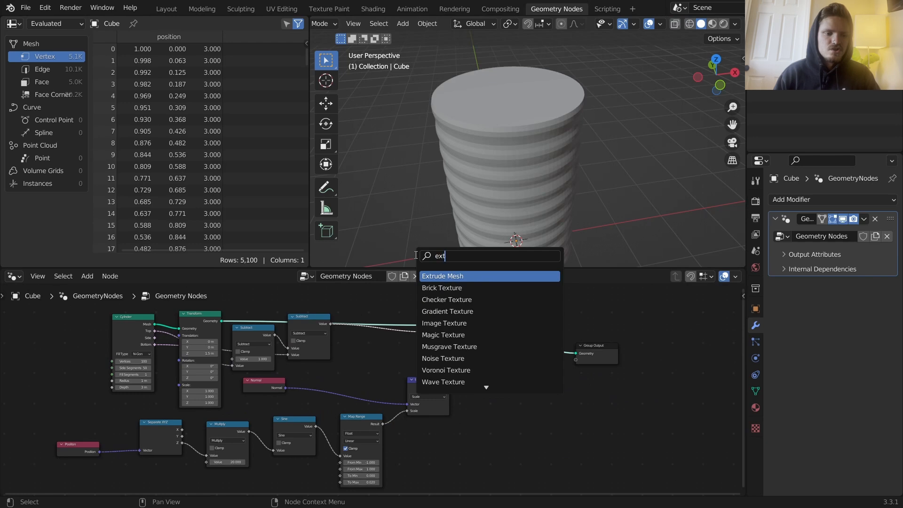
left_click(461, 278)
left_click(538, 325)
middle_click_drag(472, 354, 525, 368)
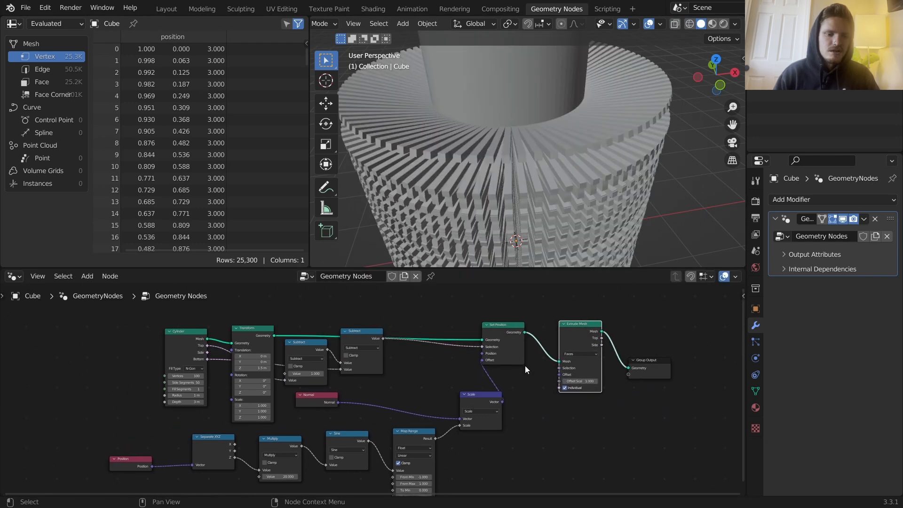
- Disable Individual on the Extrude Mesh node and link the Cylinder's Top output to its Selection
left_click(565, 389)
scroll(298, 363, "up", 1)
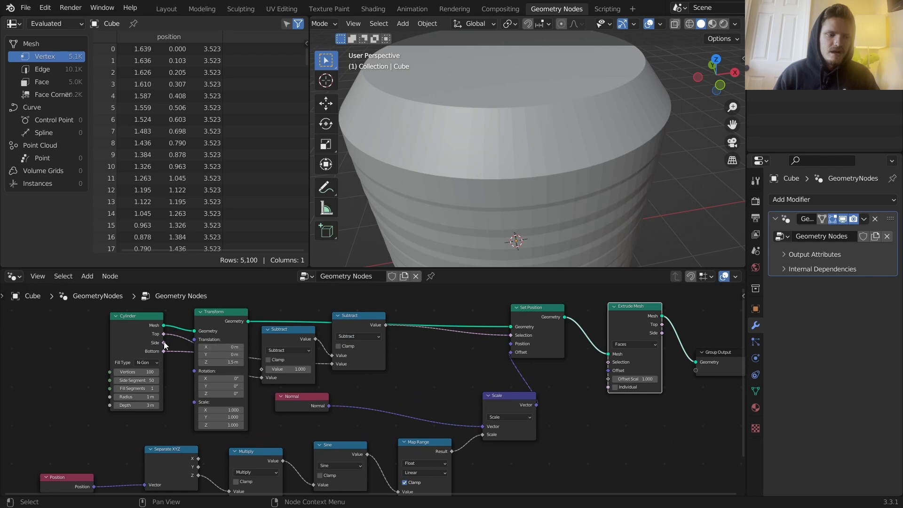
left_click_drag(163, 334, 608, 362)
scroll(572, 246, "down", 4)
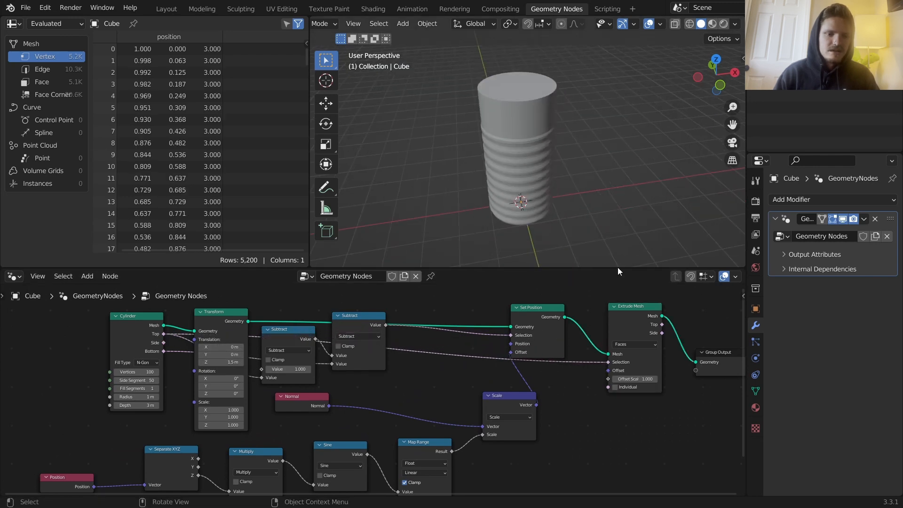
- Try reduced Offset Scale values on the Extrude Mesh node, including 0, to adjust the top cap's extrusion
left_click_drag(643, 379, 616, 379, "shift")
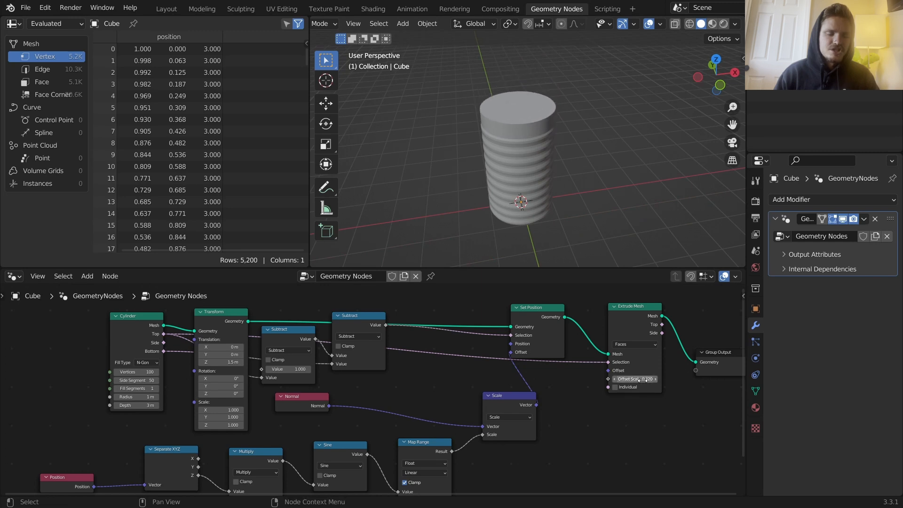
key("ctrl+z")
scroll(558, 180, "up", 4)
left_click(644, 378)
type("0")
key("Return")
left_click_drag(643, 378, 638, 378, "shift")
- Insert a Scale Elements node after Extrude Mesh and link Extrude Mesh's Top output to its Selection
key("shift+a")
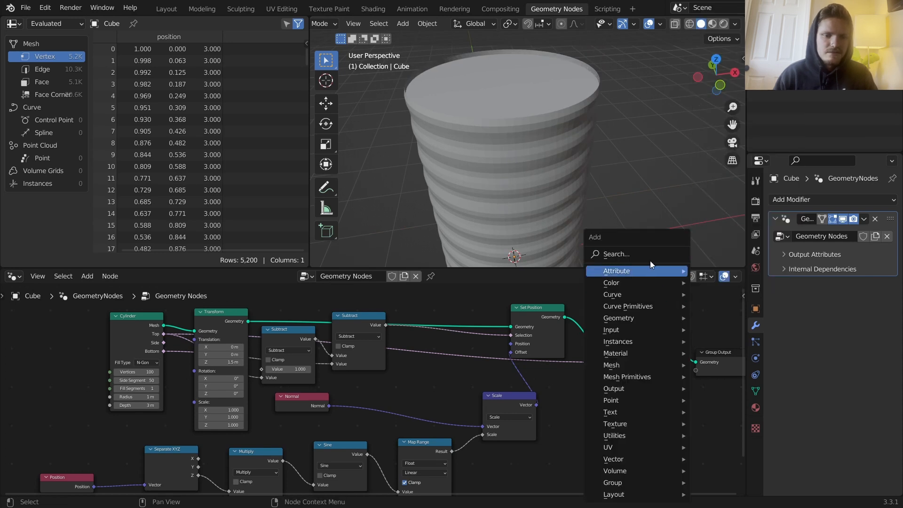
type("sca")
left_click(679, 292)
left_click(682, 334)
middle_click_drag(666, 337, 616, 337)
left_click_drag(614, 325, 663, 360)
- Set the Extrude Mesh node's Offset Scale to 0 and the Scale Elements node's Scale to 0.930
scroll(552, 125, "up", 3)
middle_click_drag(555, 103, 652, 121)
left_click(600, 378)
type("0")
key("Return")
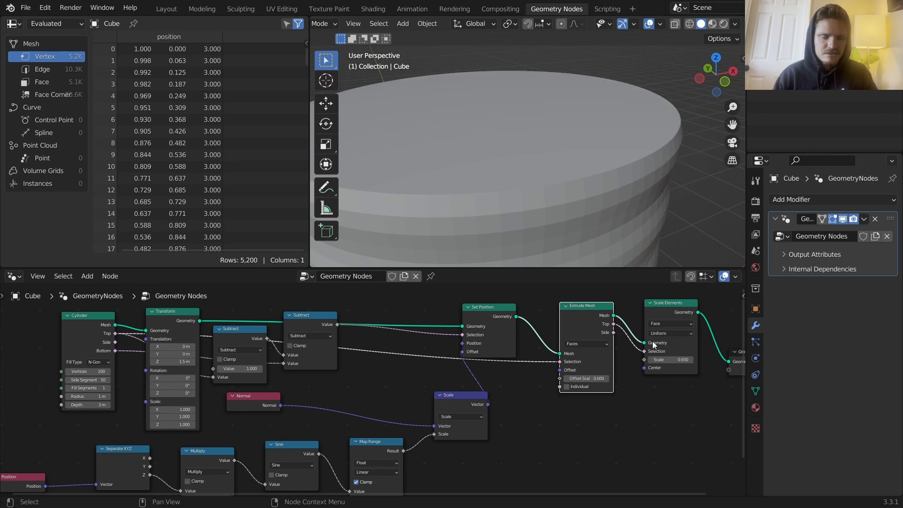
- Duplicate Extrude Mesh after Scale Elements, link the first Extrude Mesh's Top to its Selection, and set its Offset Scale to -0.050
left_click(692, 25)
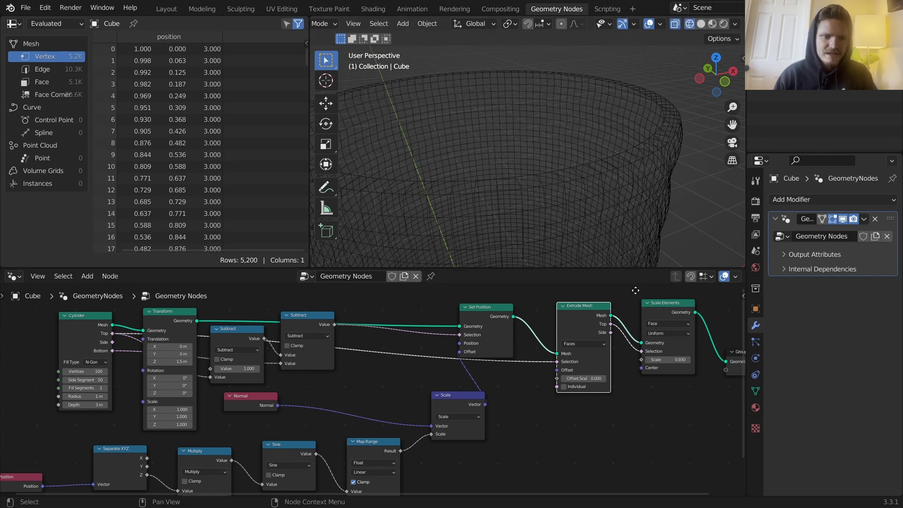
middle_click_drag(635, 303, 520, 305)
key("shift+d")
left_click(621, 309)
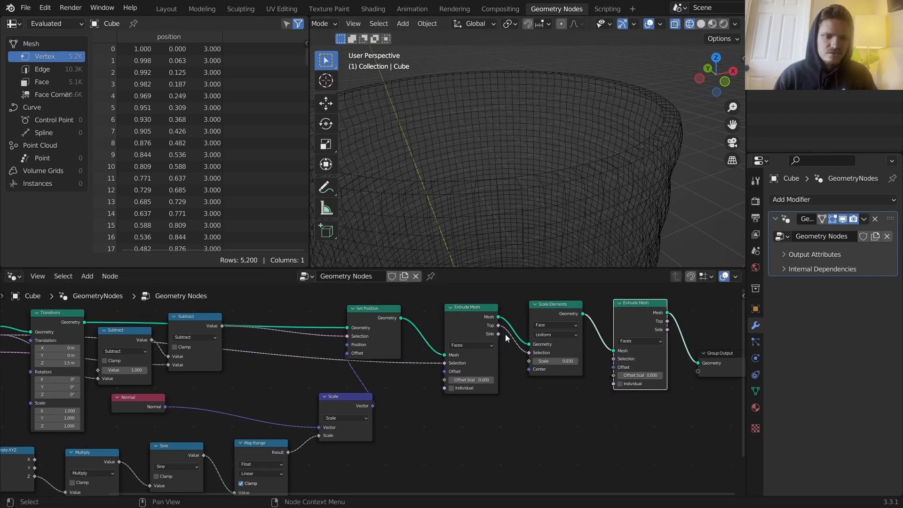
mouse_move(499, 327)
left_mouse_down()
mouse_move(645, 375)
mouse_move(631, 375)
left_mouse_up()
left_click(701, 24)
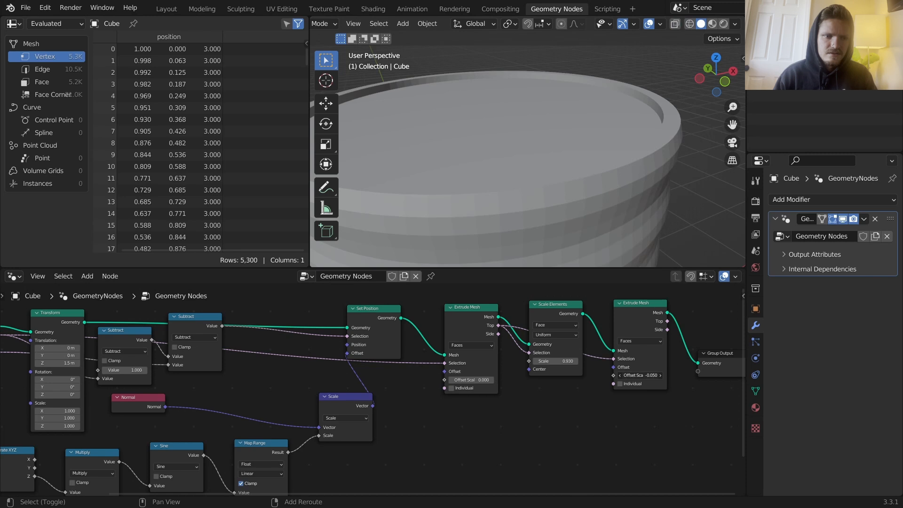
scroll(572, 127, "down", 5)
middle_click_drag(521, 191, 543, 169)
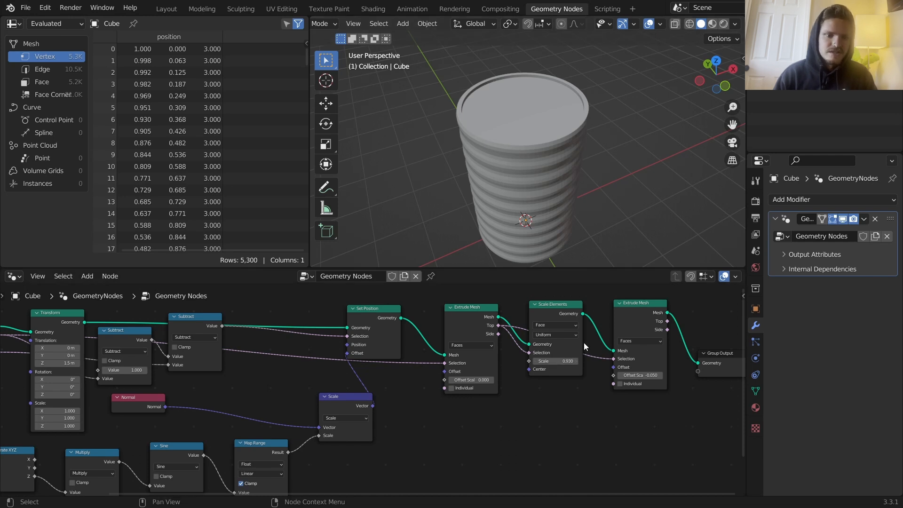
- Insert a Subdivision Surface node before Group Output, set its Level to 2, and inspect the mesh in wireframe view
middle_click_drag(565, 291, 456, 295)
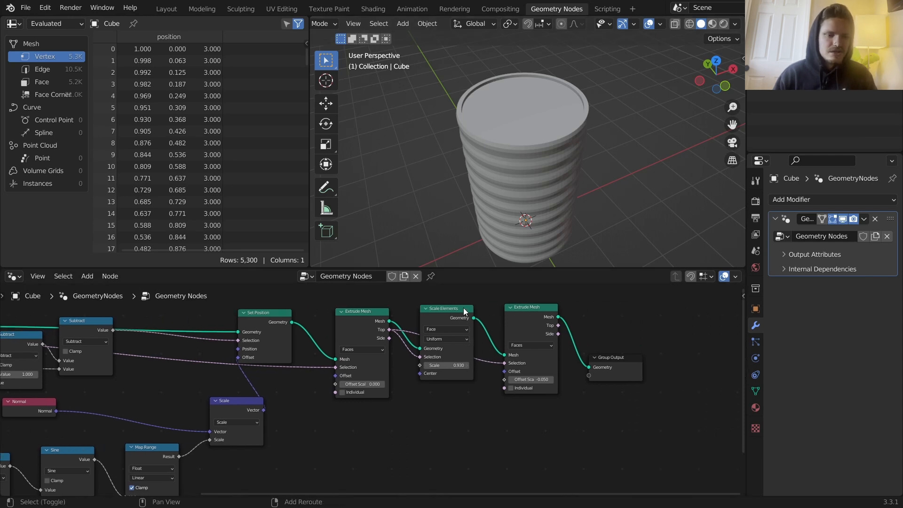
key("shift+a")
type("ubdi")
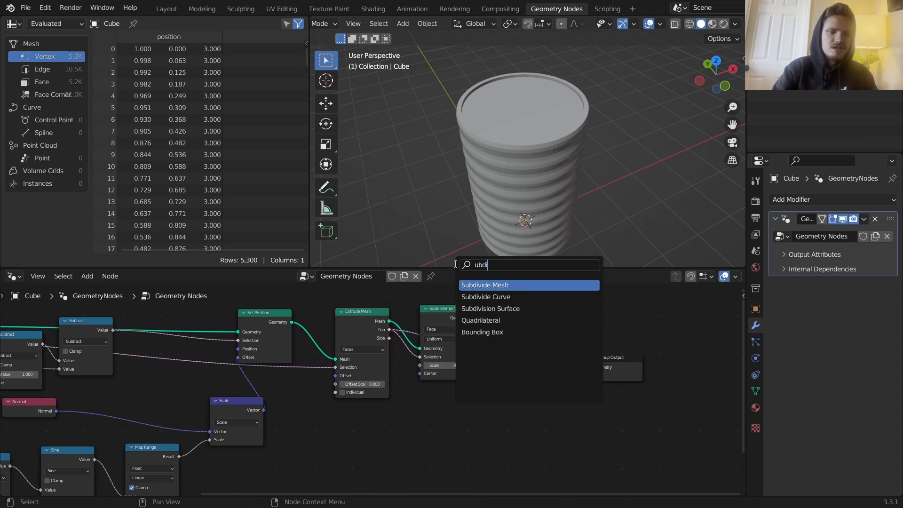
left_click(490, 308)
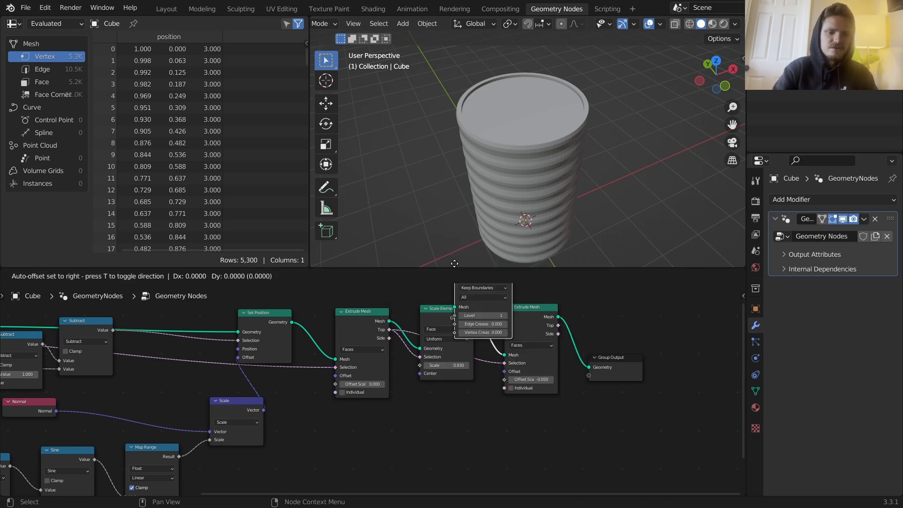
left_click(590, 318)
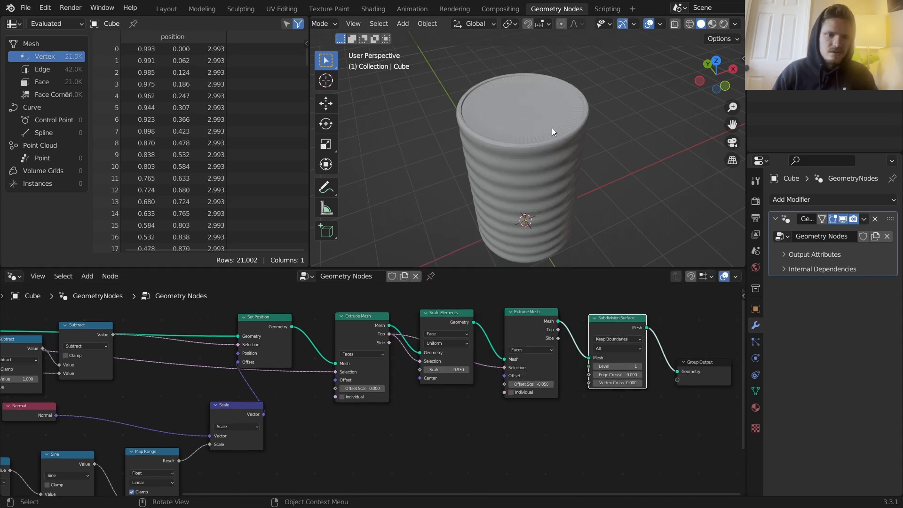
left_click(639, 366)
scroll(537, 104, "up", 5)
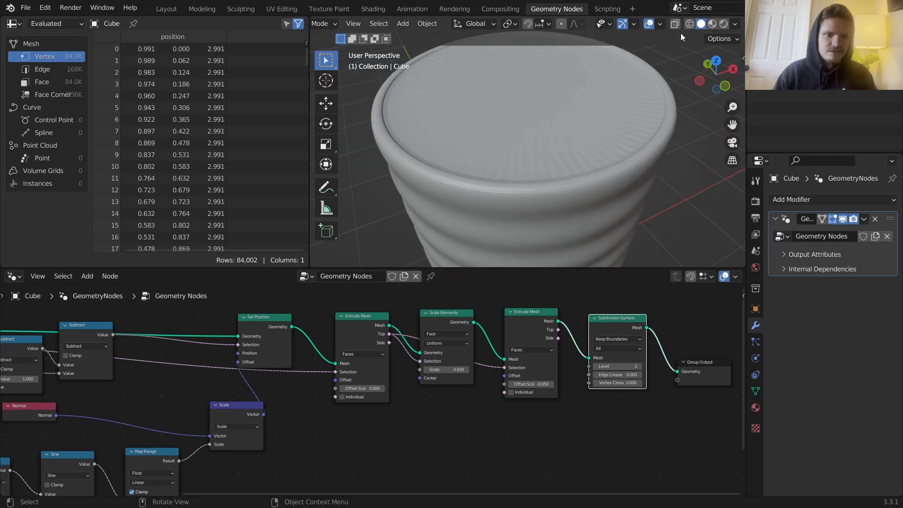
left_click(690, 25)
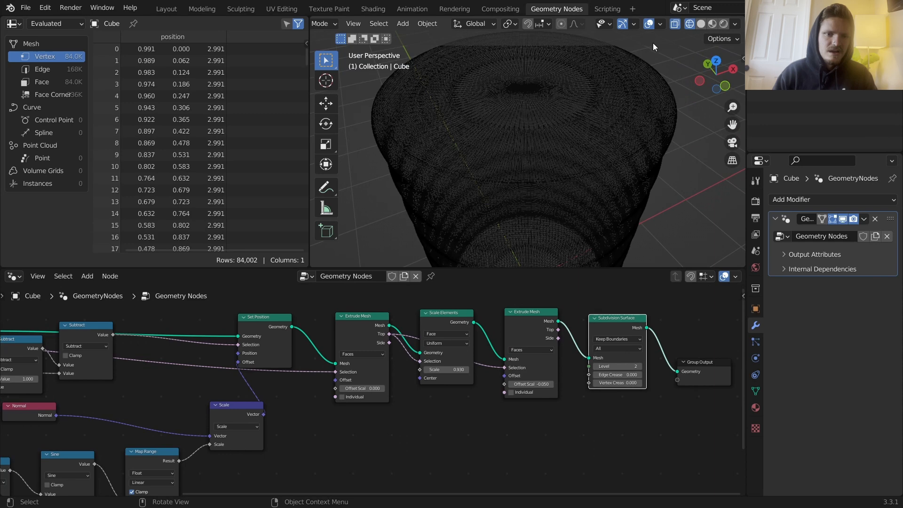
left_click(703, 24)
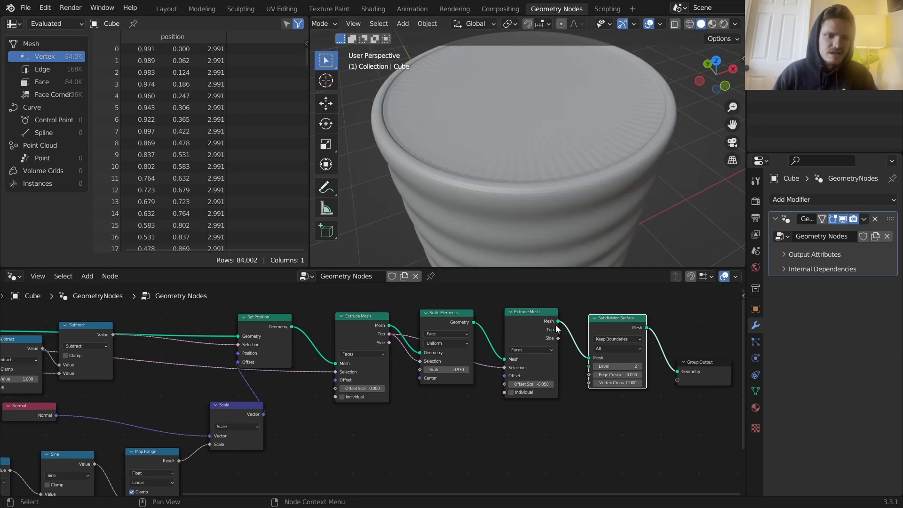
- Duplicate the second Extrude Mesh node, insert the copy before Subdivision Surface, and mute the Subdivision Surface node
scroll(558, 324, "up", 2)
left_click(562, 310)
middle_click_drag(566, 306, 417, 331)
key("shift+d")
left_click(507, 320)
key("m")
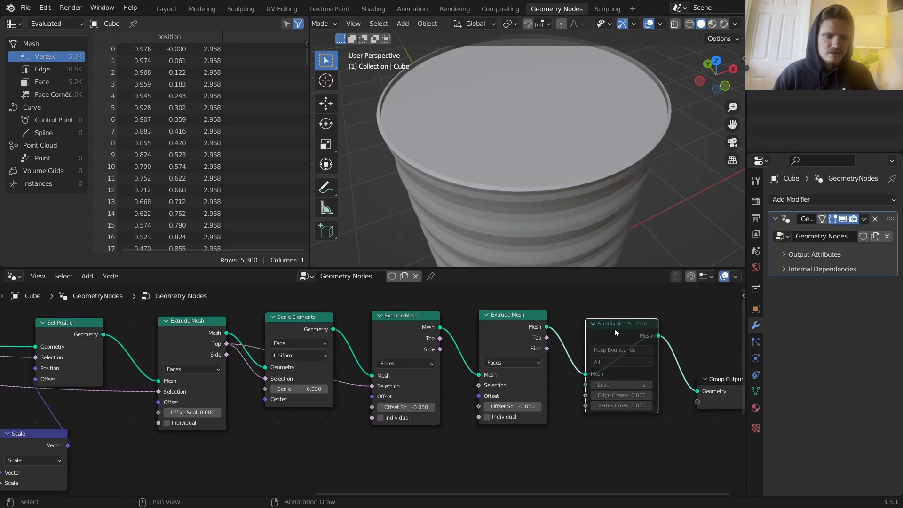
- Set the third Extrude Mesh node's Offset Scale to 0 and link the second Extrude Mesh's Top output to its Selection
left_click(688, 24)
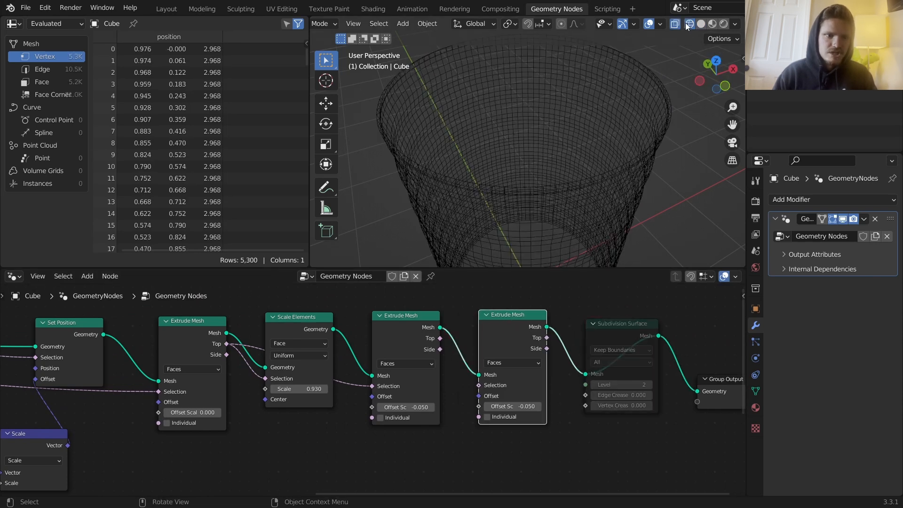
left_click(523, 403)
type("0")
key("Return")
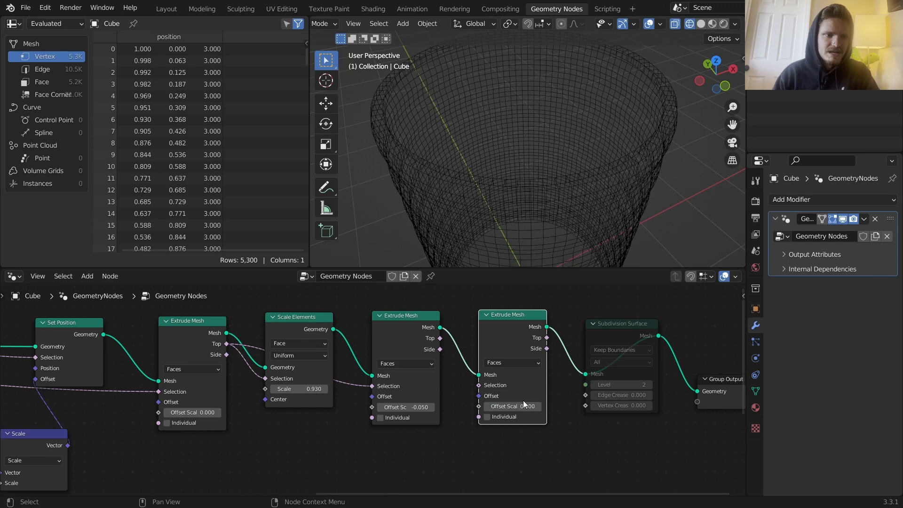
left_click_drag(440, 344, 480, 387)
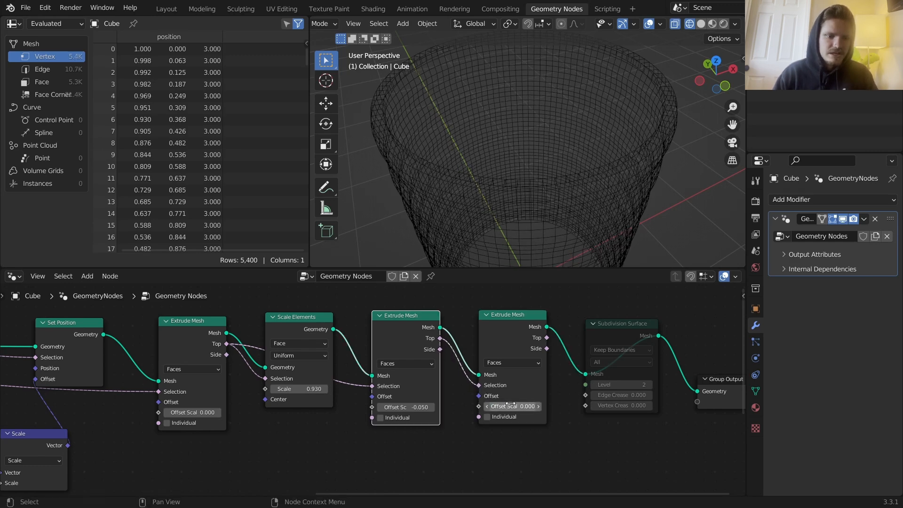
- Duplicate Scale Elements after the third Extrude Mesh, link that node's Top output to its Selection, and set its Scale to 0.770
left_click(309, 331)
key("shift+d")
left_click(584, 348)
left_click_drag(547, 338, 557, 357)
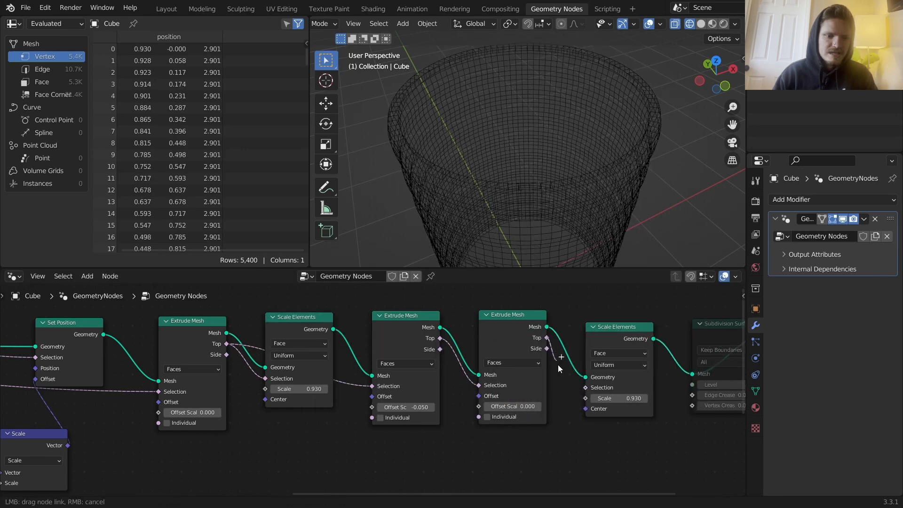
left_click_drag(589, 391, 614, 398)
left_click(704, 24)
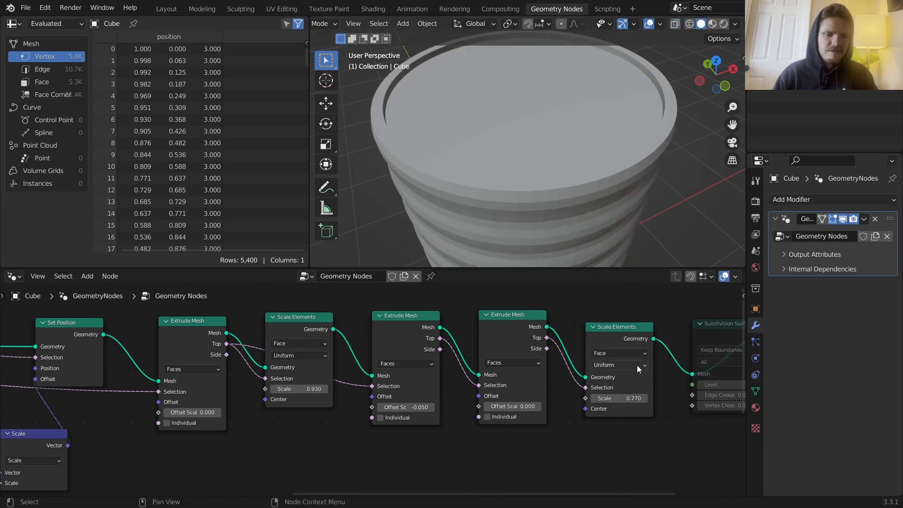
- Unmute the Subdivision Surface node
scroll(638, 361, "down", 2)
left_click(684, 342)
key("m")
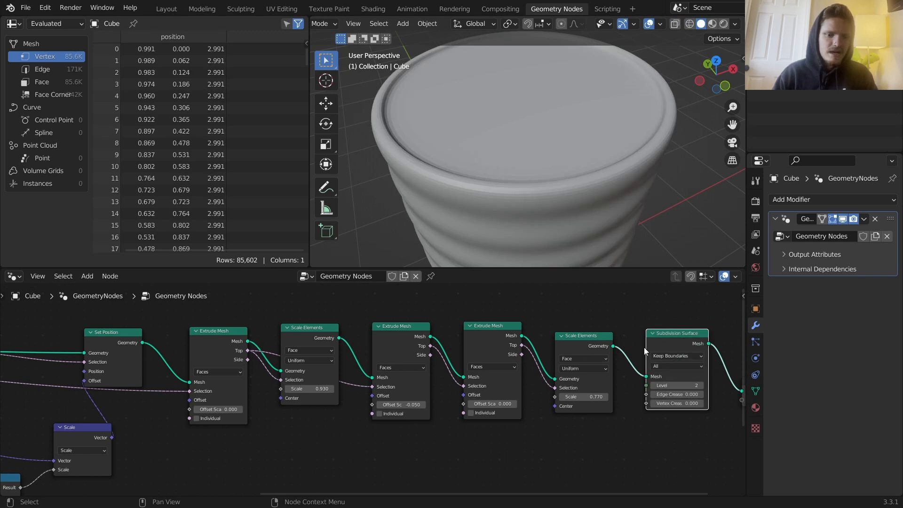
- Try linking the second Extrude Mesh's Mesh output directly to Subdivision Surface, then undo it and inspect the can's top
left_click_drag(431, 337, 652, 374)
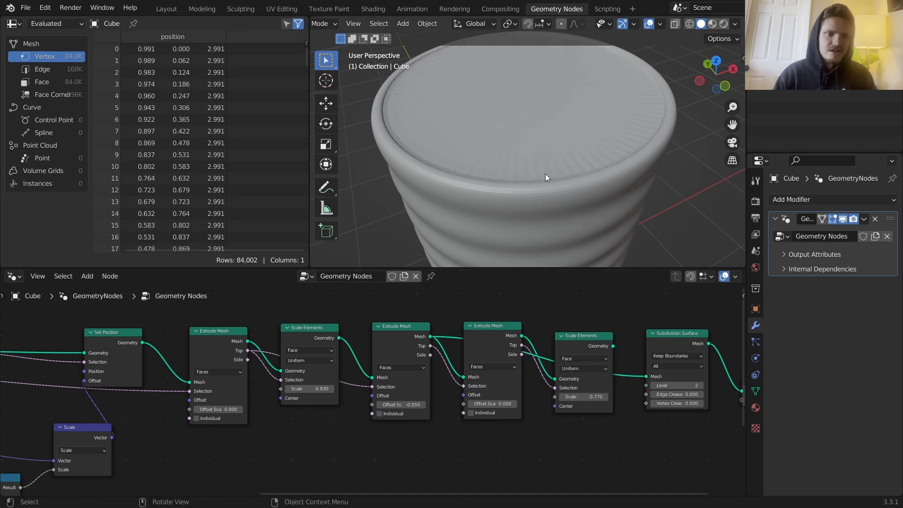
key("ctrl+z")
middle_click_drag(557, 194, 600, 141)
scroll(422, 180, "up", 1)
scroll(423, 180, "down", 6)
scroll(478, 178, "up", 4)
scroll(478, 178, "up", 2)
middle_click_drag(478, 178, 437, 171)
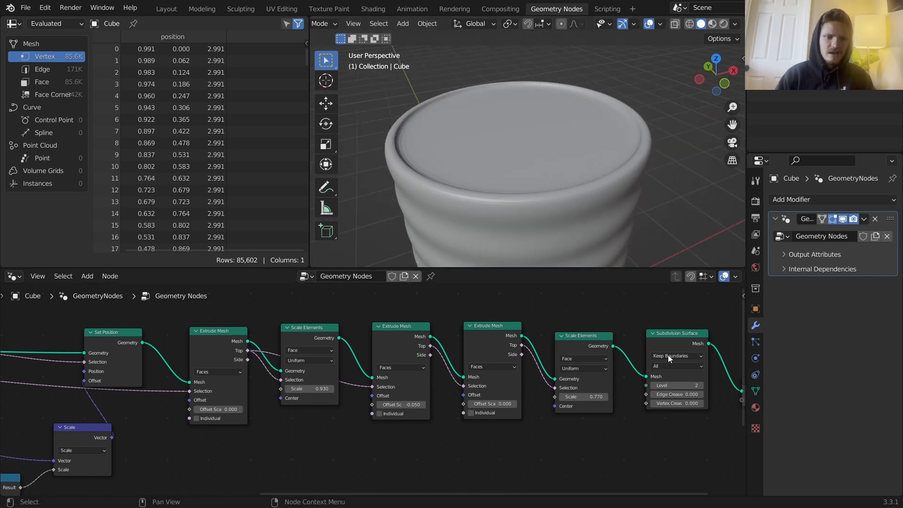
- Set the Subdivision Surface node's Edge Crease to 0.348 to sharpen the can's edges
scroll(690, 391, "up", 2)
middle_click_drag(689, 392, 448, 409)
scroll(448, 409, "up", 2)
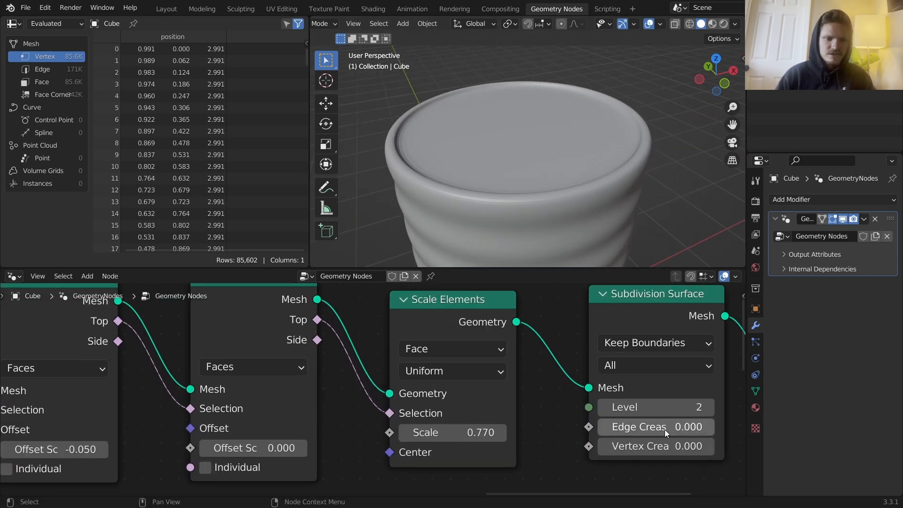
left_click_drag(665, 430, 669, 430, "shift")
left_click_drag(610, 427, 640, 427, "shift")
scroll(548, 176, "down", 5)
middle_click_drag(547, 176, 538, 129)
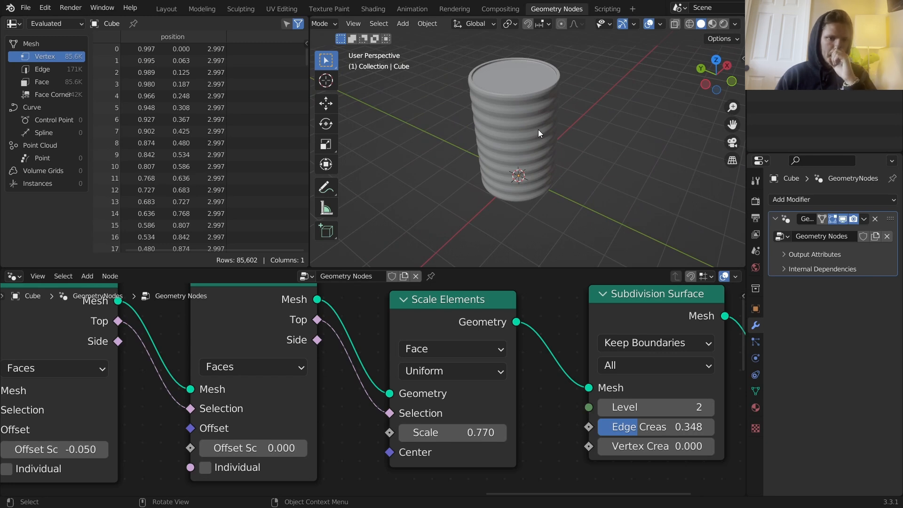
middle_click_drag(538, 129, 563, 92)
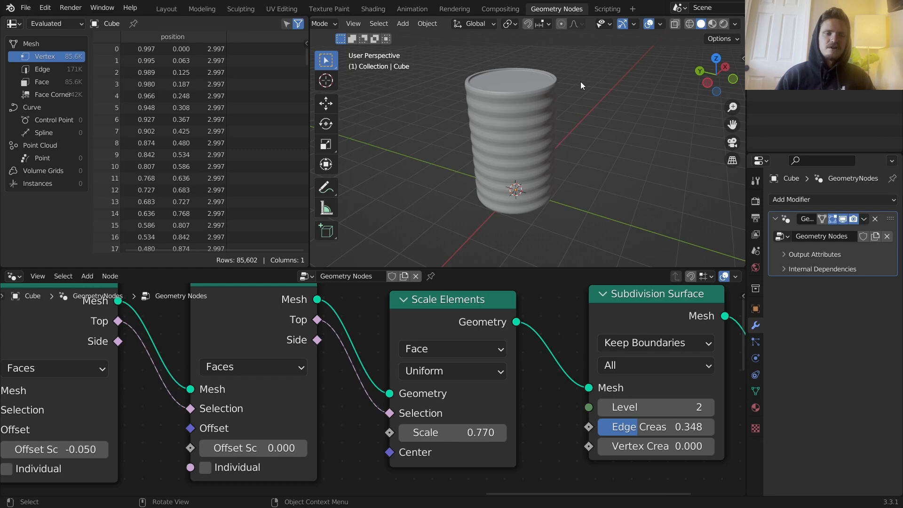
mouse_move(489, 126)
left_mouse_down()
mouse_move(341, 128)
mouse_move(567, 152)
mouse_move(517, 199)
left_mouse_up()
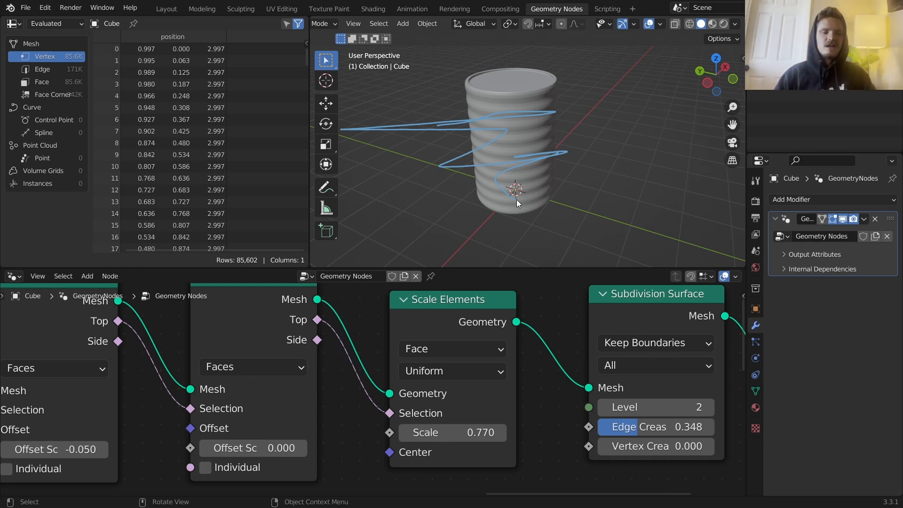
key("ctrl+z")
left_click_drag(569, 111, 571, 208)
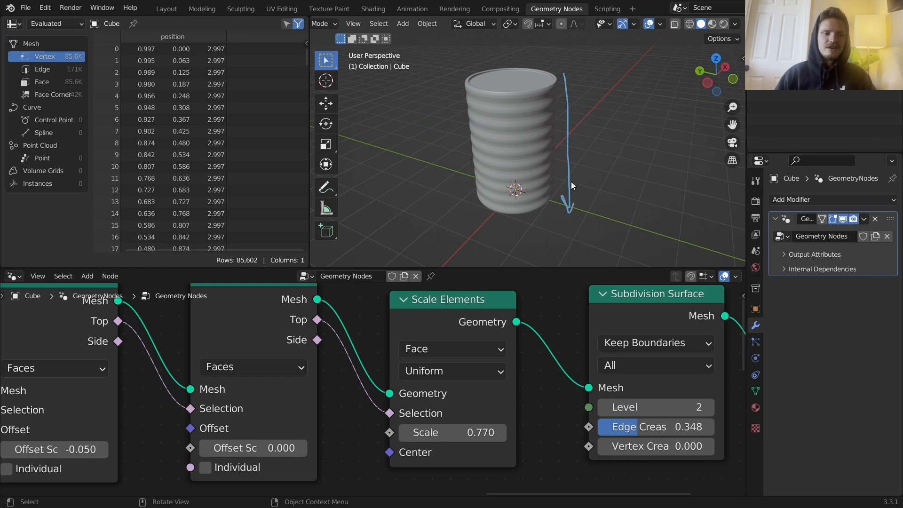
key("ctrl+z")
key("ctrl+z")
- Insert a Transform node between Subdivision Surface and Group Output
scroll(586, 396, "down", 7)
middle_click_drag(607, 320, 481, 302)
key("shift+a")
left_click(448, 255)
type("tr")
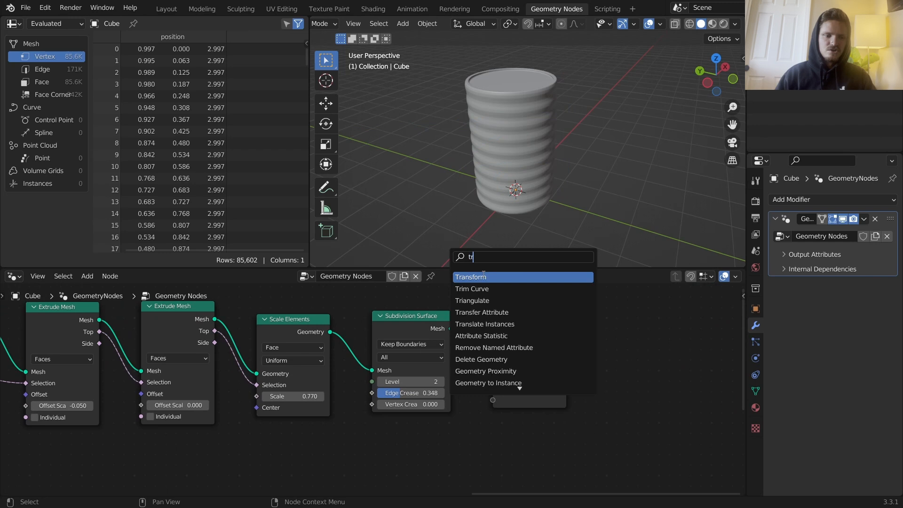
left_click(483, 280)
left_click(493, 283)
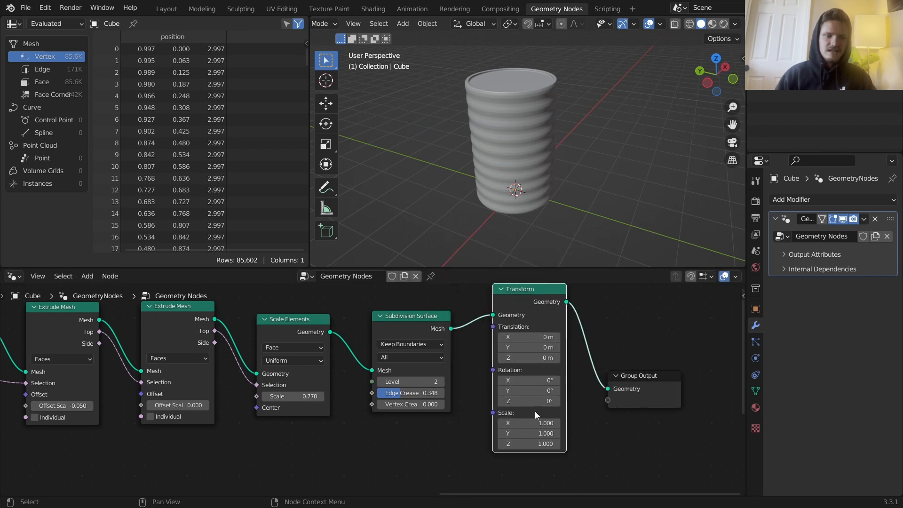
- Try squashing the can with the Transform node's Z scale at 0.360 and 0.570, then remove the node while keeping the link intact
left_click_drag(530, 443, 499, 443)
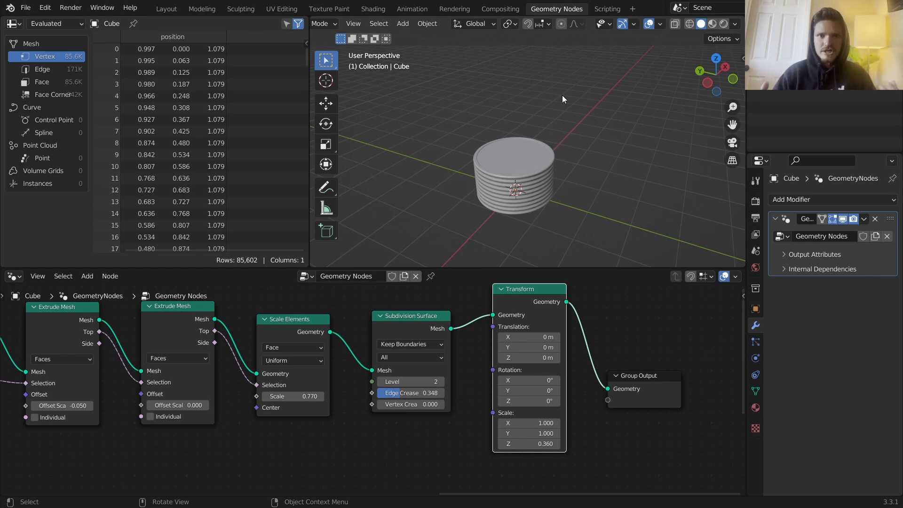
key("ctrl+z")
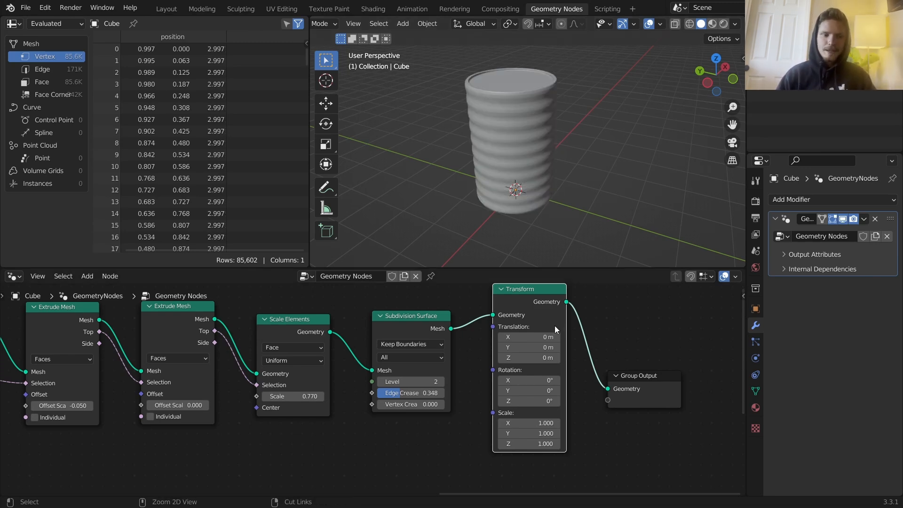
mouse_move(540, 444)
left_mouse_down()
mouse_move(518, 444)
mouse_move(541, 443)
left_mouse_up()
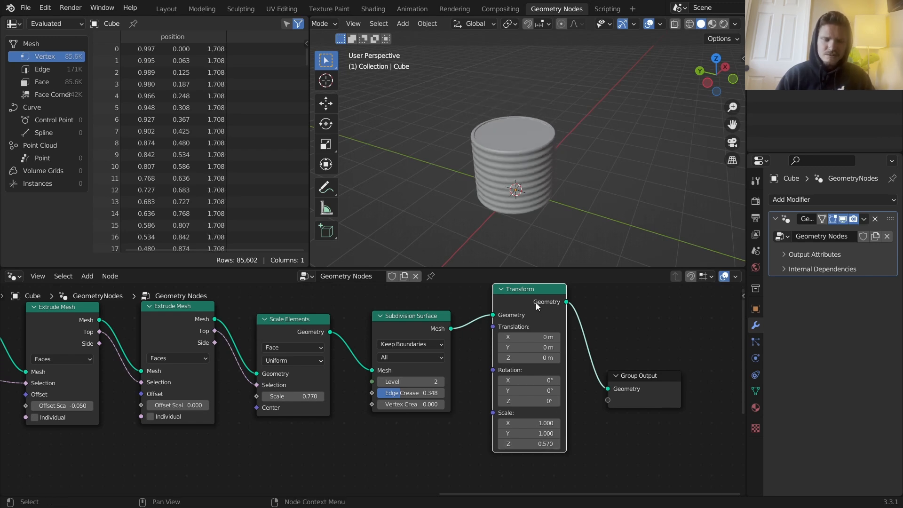
key("ctrl+x")
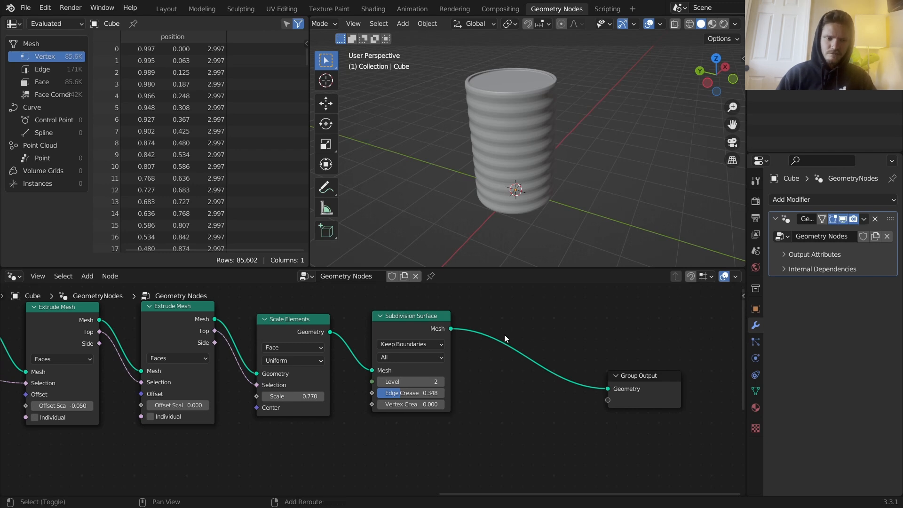
- Insert a Set Position node between Subdivision Surface and Group Output
key("shift+a")
left_click(457, 249)
type("set po")
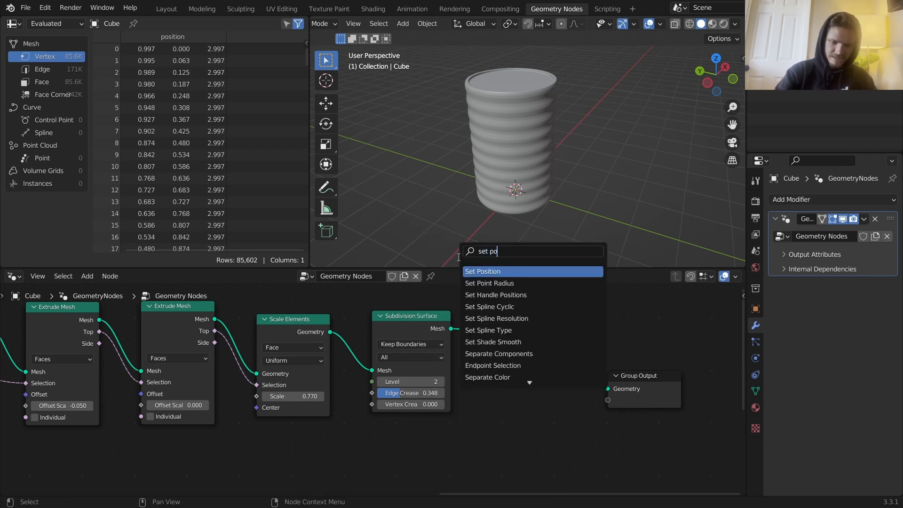
key("Return")
left_click(523, 314)
- Add a Position node linked to Set Position's Position input and place it below Subdivision Surface
middle_click_drag(672, 427, 578, 377)
left_click_drag(578, 377, 436, 367)
type("pos")
key("Return")
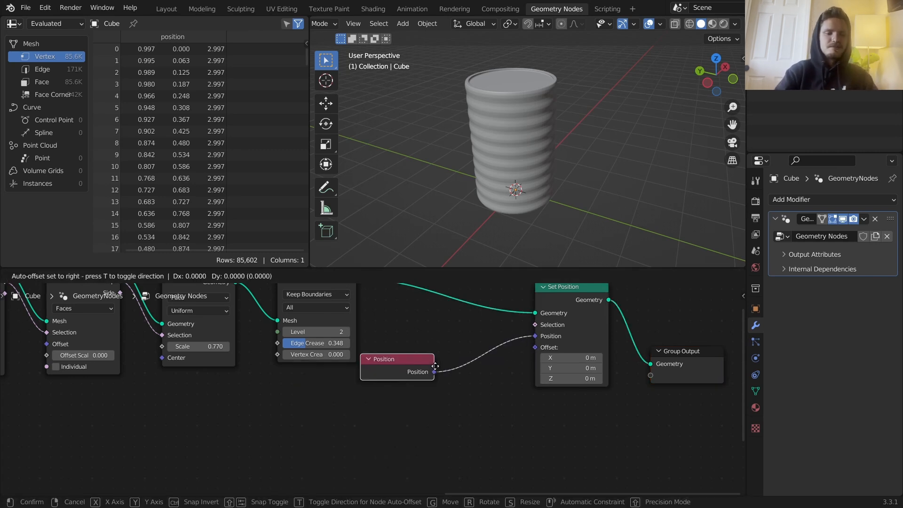
left_click(331, 392)
- Insert a Separate XYZ node on the link from Position to Set Position
key("shift+a")
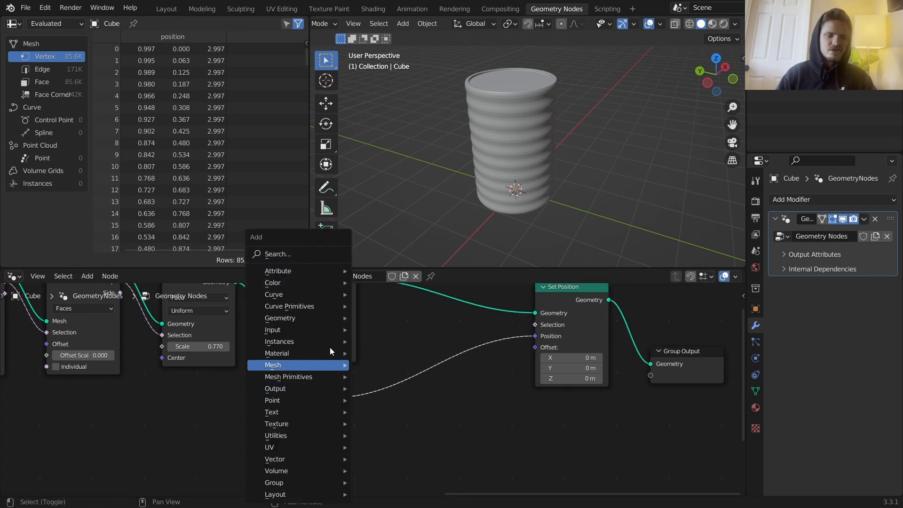
left_click(304, 249)
type("se")
left_click(344, 307)
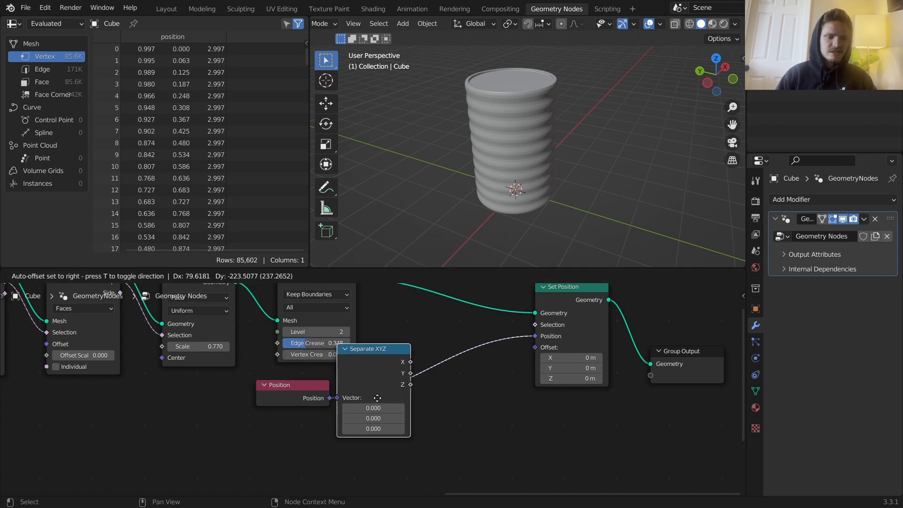
left_click(411, 398)
- Insert a Combine XYZ node before Set Position and link X, Y and Z from Separate XYZ to its matching inputs
key("shift+a")
left_click(376, 252)
type("combin")
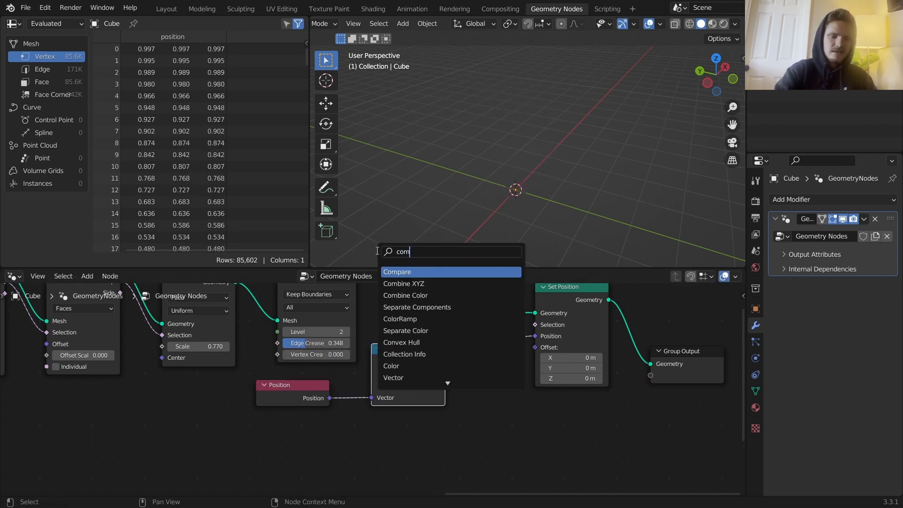
left_click(403, 272)
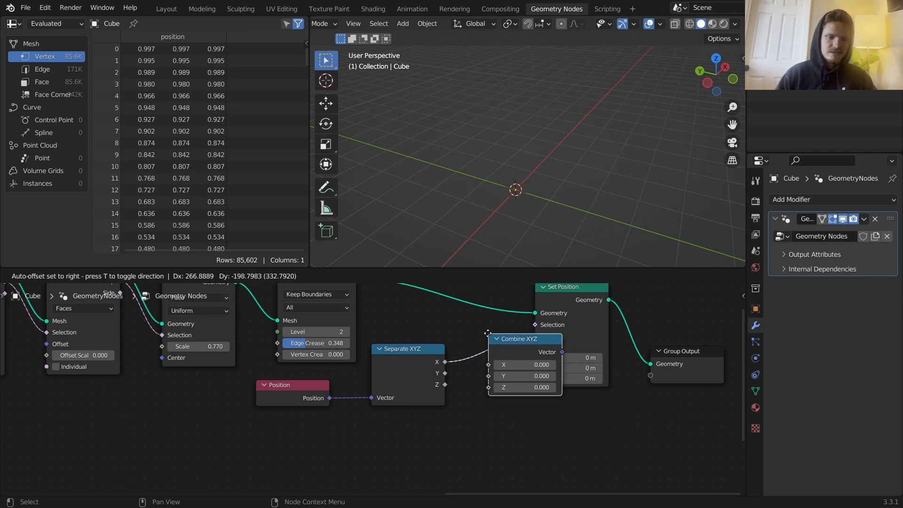
left_click(518, 358)
left_click_drag(445, 373, 488, 375)
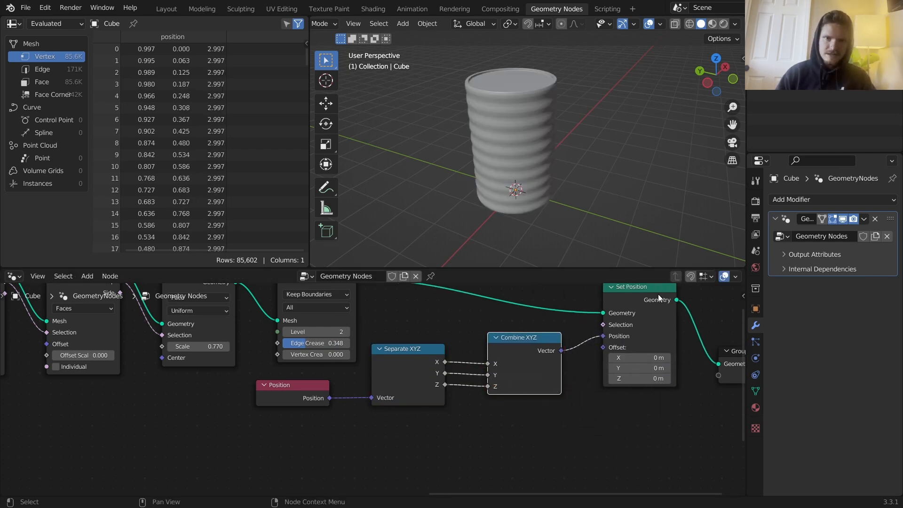
- Move the Position and Separate XYZ nodes away from Combine XYZ to make room between them
left_click_drag(308, 418, 452, 383)
key("g")
left_click(335, 396)
- Try an Add Math node with value 0.450 on the Z link between Separate XYZ and Combine XYZ, then remove it
key("shift+a")
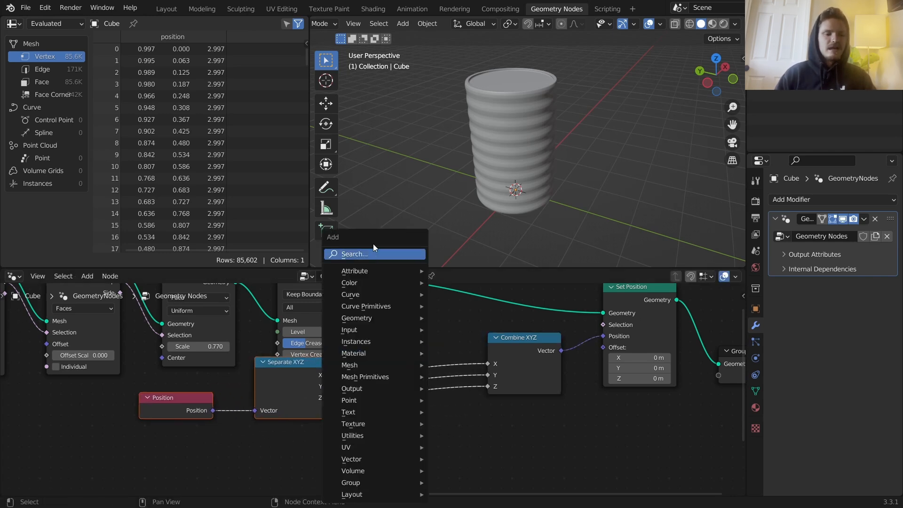
left_click(374, 251)
type("matth")
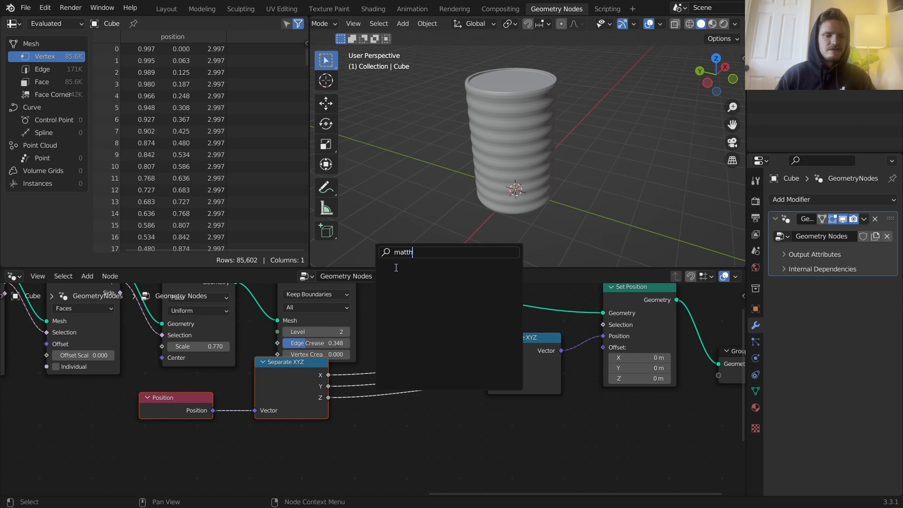
key("BackSpace")
key("BackSpace")
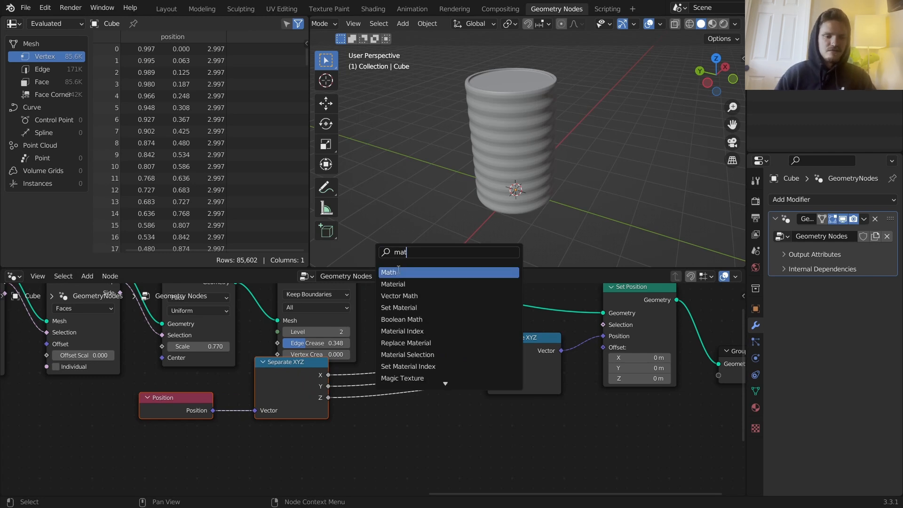
left_click(399, 271)
left_click(395, 415)
mouse_move(415, 464)
left_mouse_down("shift")
mouse_move(444, 464)
mouse_move(417, 464)
left_mouse_up("shift")
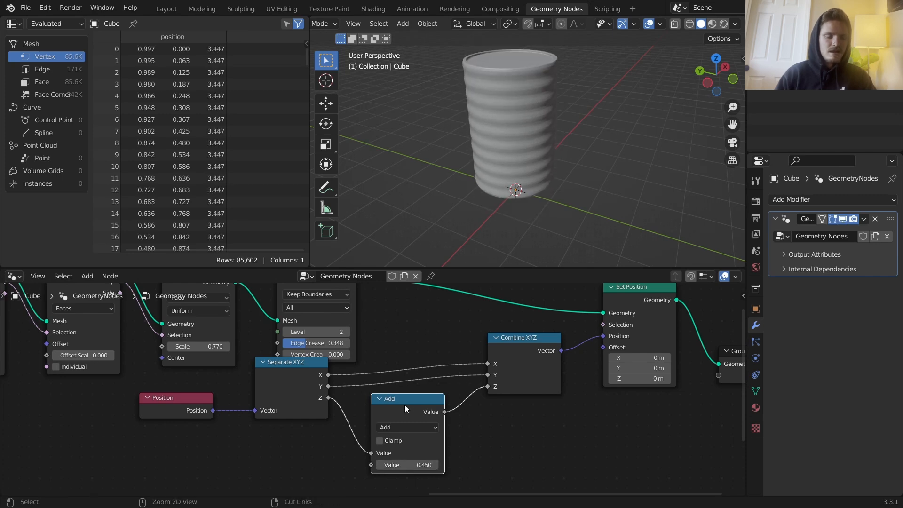
key("ctrl+x")
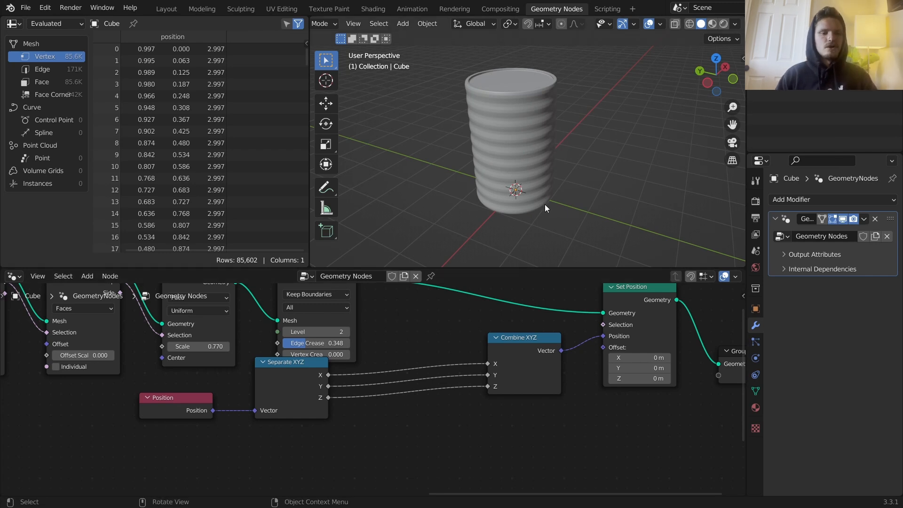
left_click_drag(554, 210, 556, 70)
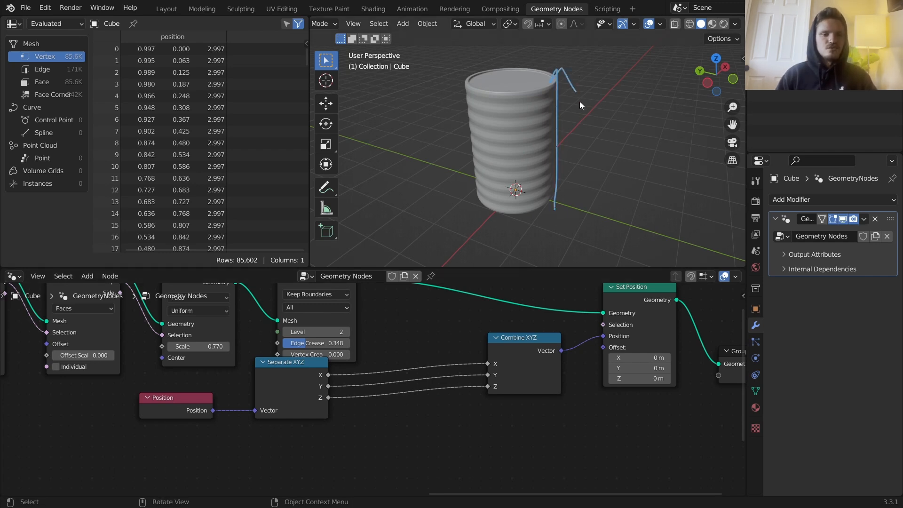
key("ctrl+z")
- Add a Math node below the links between Separate XYZ and Combine XYZ
key("shift+a")
left_click(335, 250)
type("rang")
key("BackSpace")
key("BackSpace")
key("BackSpace")
key("BackSpace")
type("math")
key("Return")
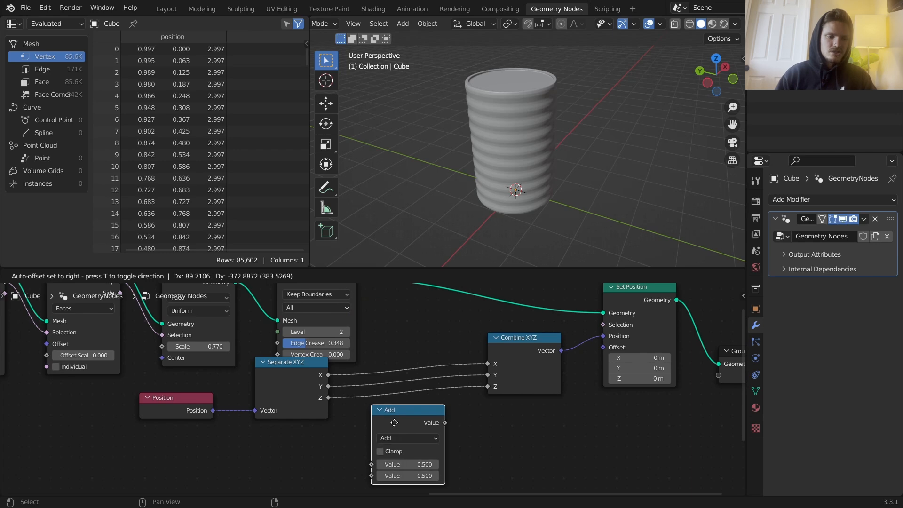
left_click(415, 465)
- Link Separate XYZ's Z output to the Math node, set it to Divide by 3, and move it closer to Separate XYZ
left_click_drag(328, 398, 371, 464)
left_click(408, 438)
left_click(402, 455)
double_click(420, 473)
type("3")
key("Return")
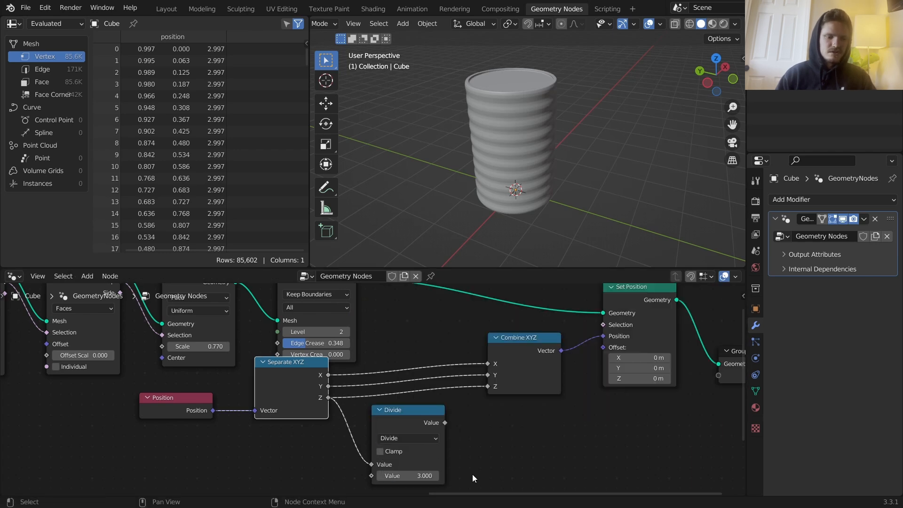
left_click_drag(394, 412, 376, 422)
- Add an RGB Curves node beside Divide, with Divide's Value output linked to its Fac input
middle_click_drag(443, 450, 423, 389)
scroll(422, 392, "up", 2)
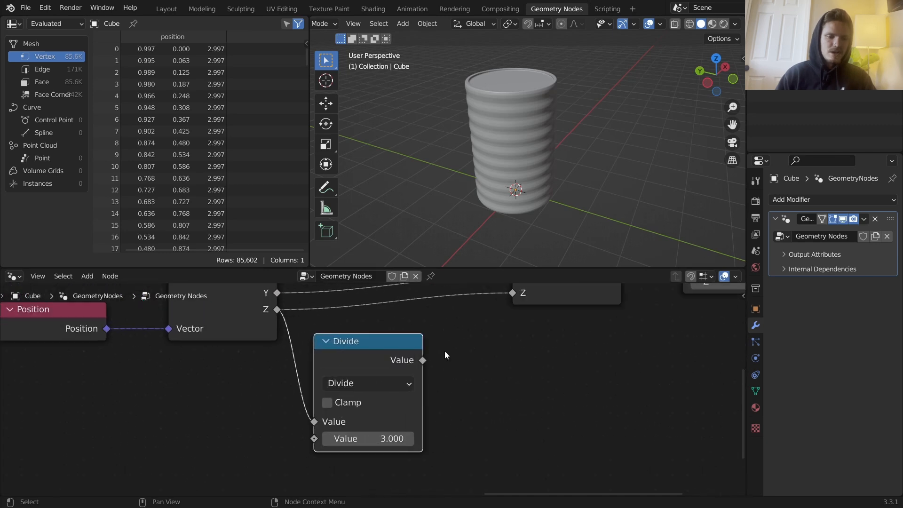
key("shift+a")
type("rgb c")
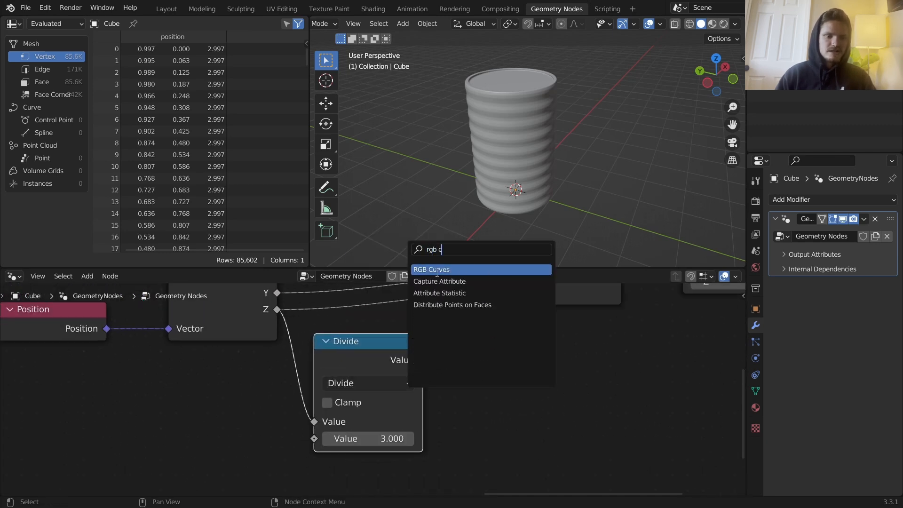
left_click(437, 269)
left_click(491, 359)
- Link RGB Curves' Color output to Combine XYZ's Z and move the Divide link from Fac to Color
scroll(512, 382, "down", 3)
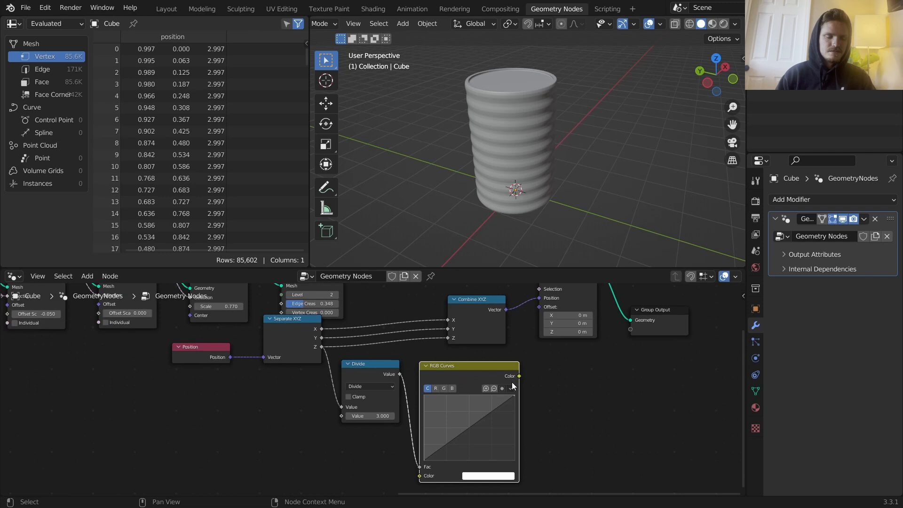
left_click_drag(492, 367, 422, 329)
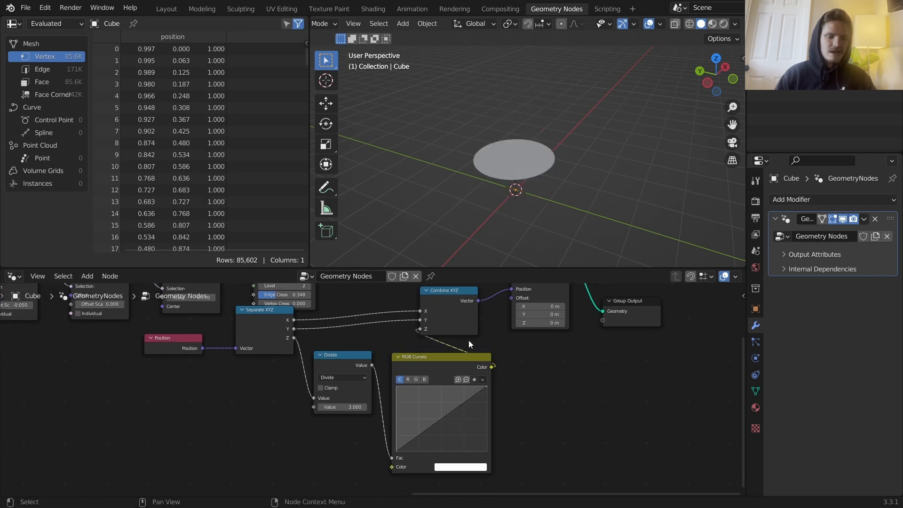
left_click_drag(391, 456, 393, 468)
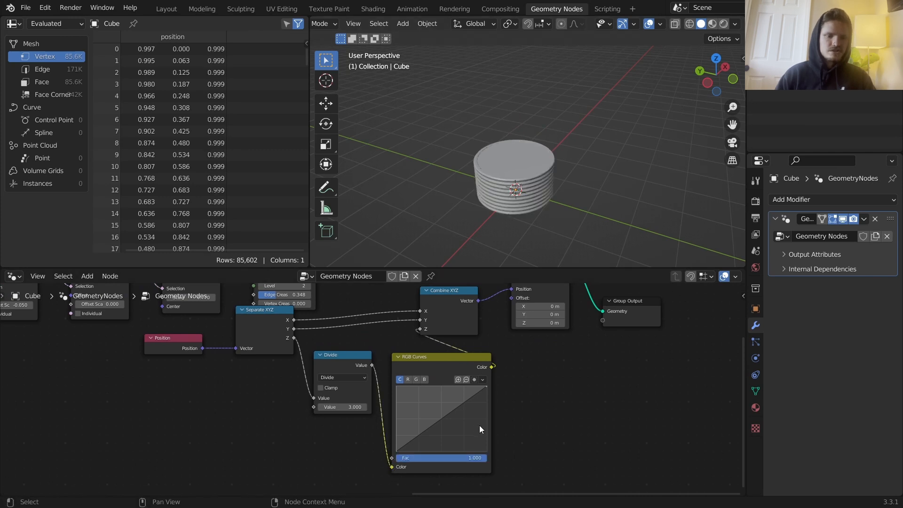
- Shape the RGB curve into uneven steps with added points and lower its end point to 0.6700 to crush the can
mouse_move(485, 388)
left_mouse_down()
mouse_move(486, 417)
mouse_move(487, 386)
left_mouse_up()
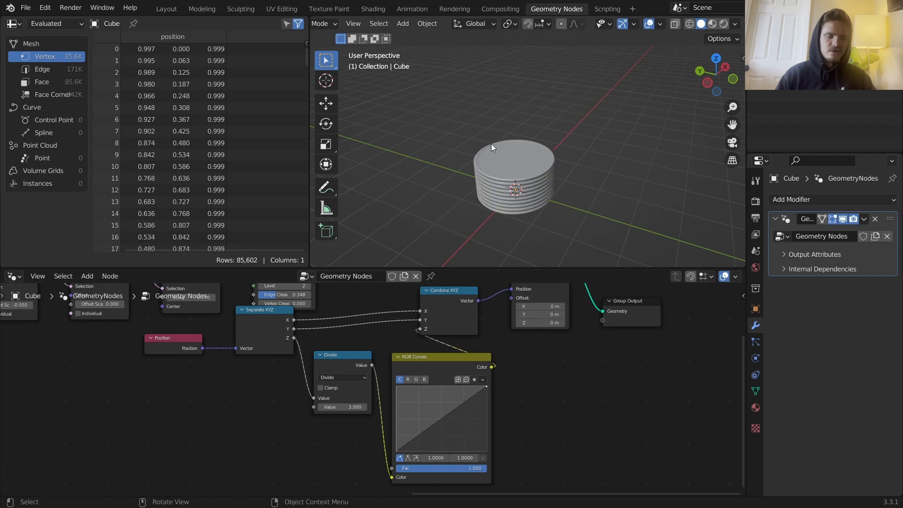
scroll(459, 422, "up", 2)
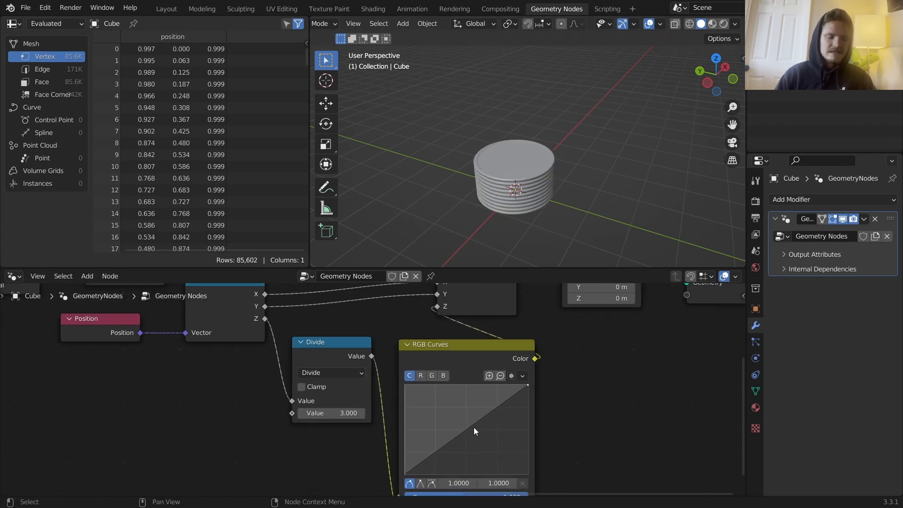
middle_click_drag(479, 398, 467, 394)
scroll(406, 392, "down", 4)
scroll(399, 393, "up", 5)
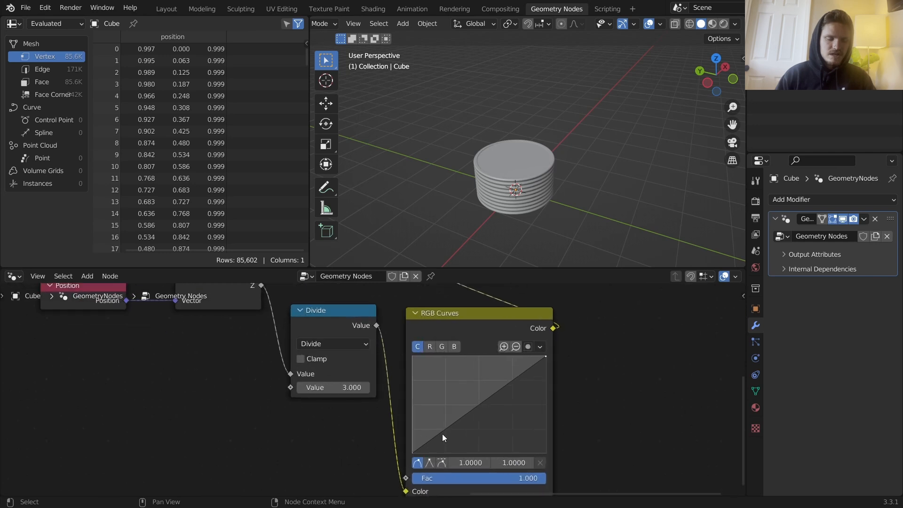
left_click_drag(442, 433, 525, 390)
left_click_drag(547, 357, 545, 388)
scroll(518, 194, "up", 3)
middle_click_drag(517, 194, 557, 139)
scroll(529, 182, "up", 3)
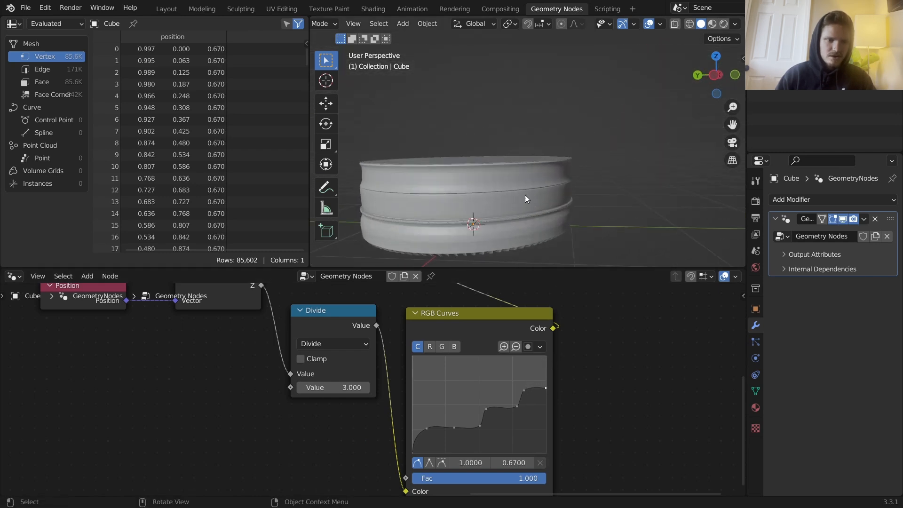
scroll(382, 332, "down", 2)
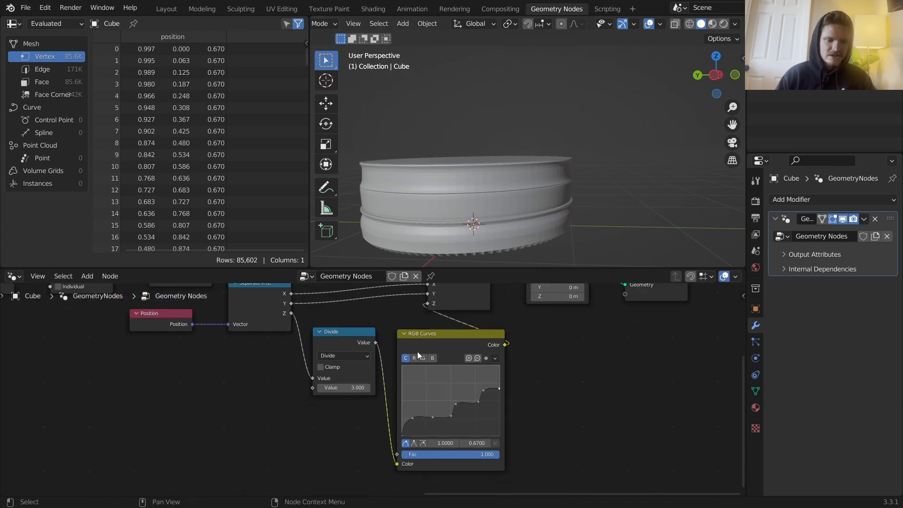
middle_click_drag(445, 339, 401, 368)
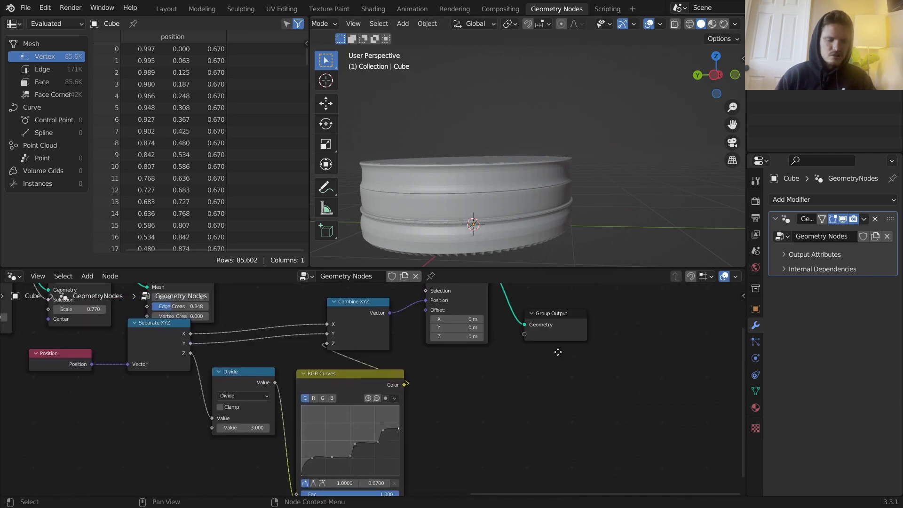
- Move Combine XYZ, Set Position and Group Output away from RGB Curves to free space for another node
middle_click_drag(588, 357, 573, 375)
left_click_drag(572, 374, 317, 292)
key("g")
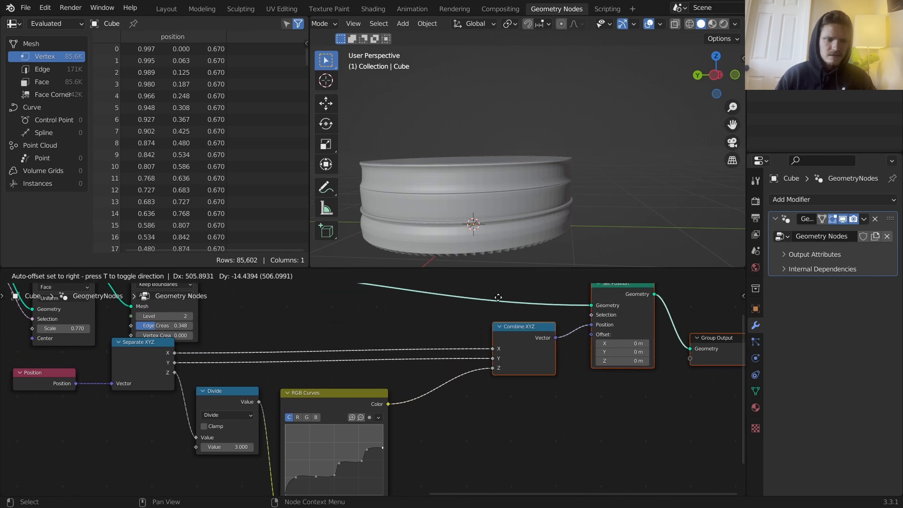
left_click(499, 298)
- Duplicate the Divide node into the link between RGB Curves and Combine XYZ, and change it to Multiply with a value of 1
left_click(219, 397)
key("shift+d")
left_click(448, 393)
left_click(456, 408)
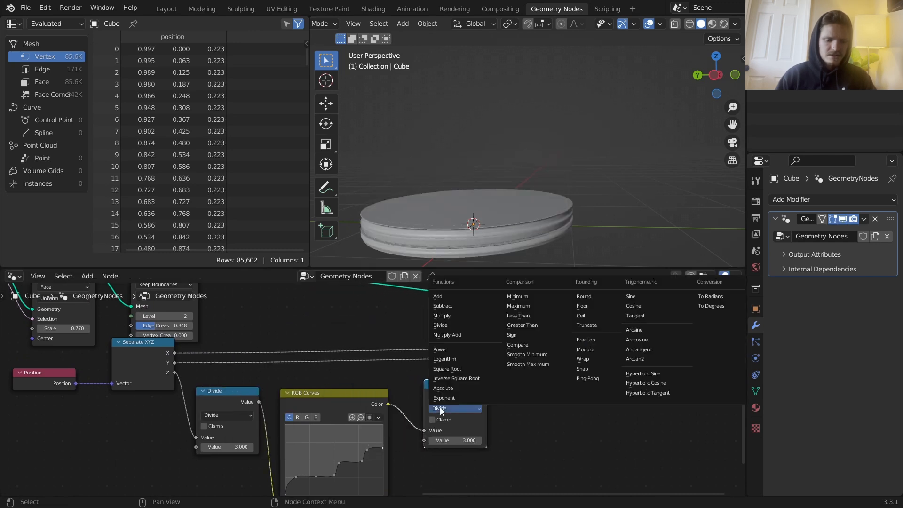
left_click(459, 317)
type("1")
key("Return")
left_click_drag(476, 441, 585, 441, "shift")
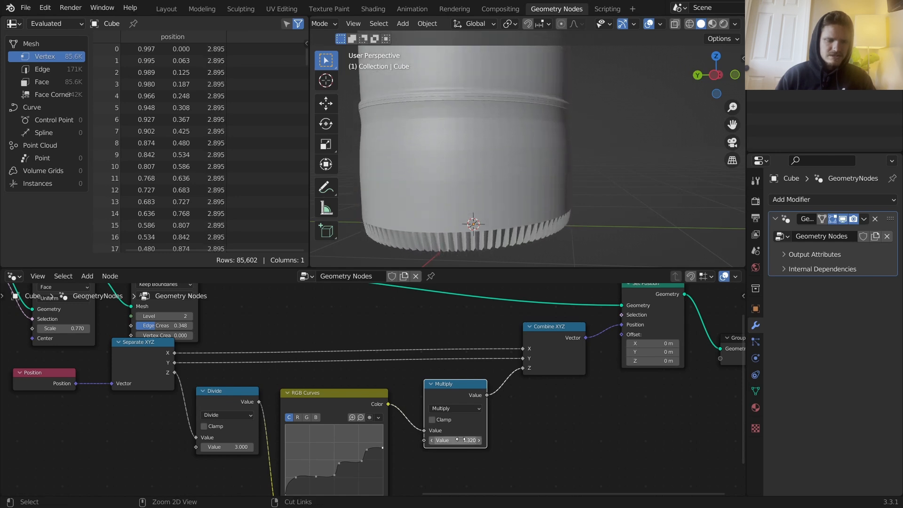
key("ctrl+z")
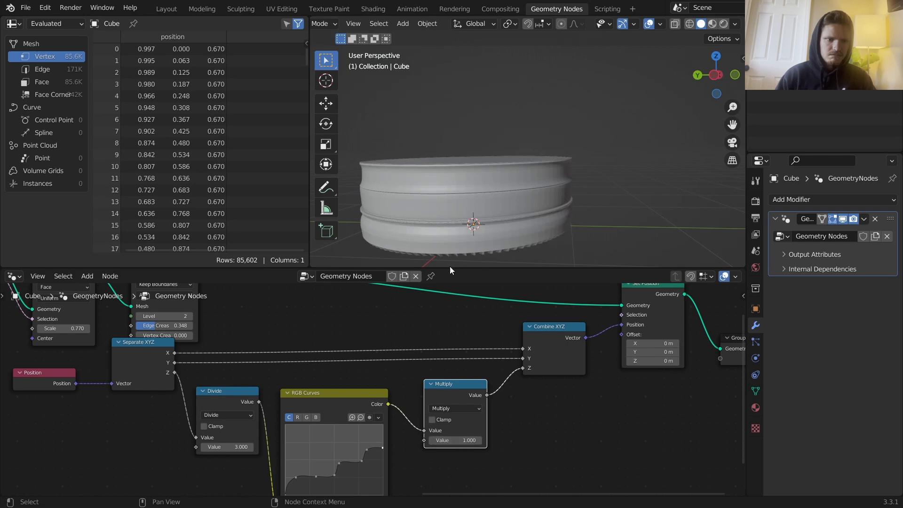
- Soften the steps of the RGB curve by moving its points, including one to 0.7345, 0.5050
scroll(510, 198, "down", 1)
middle_click_drag(545, 161, 530, 205)
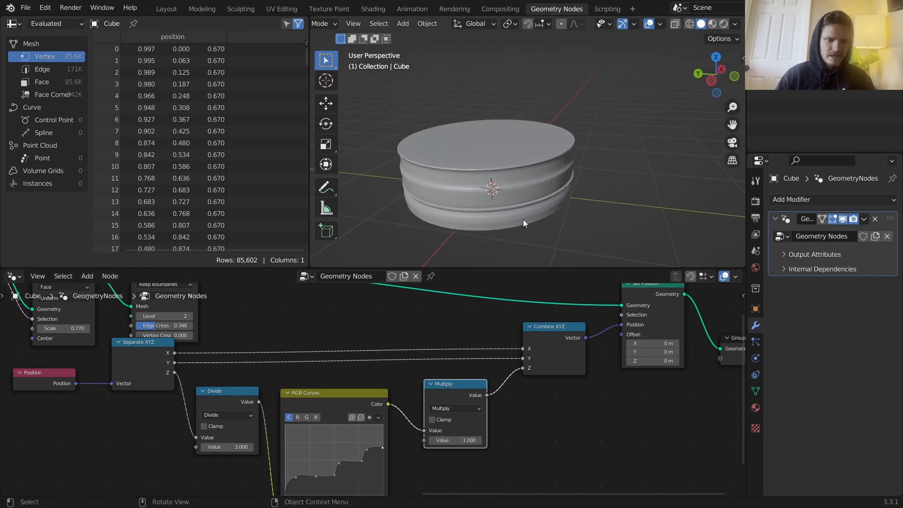
middle_click_drag(394, 429, 438, 366)
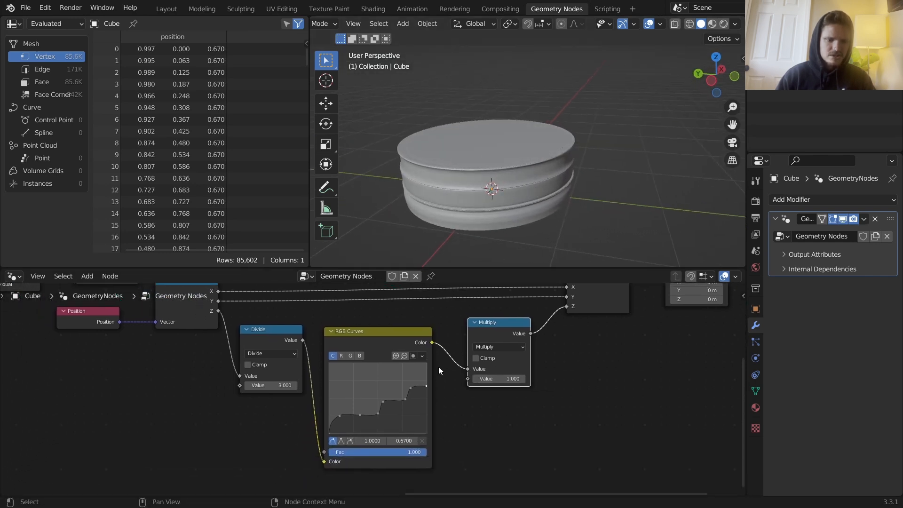
scroll(386, 406, "up", 2)
left_click(324, 429)
left_click_drag(324, 428, 414, 402)
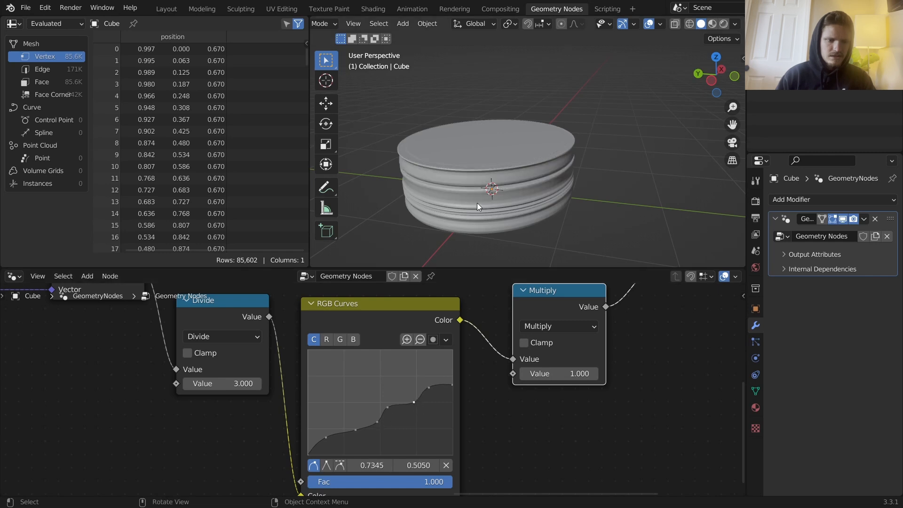
middle_click_drag(522, 182, 514, 171)
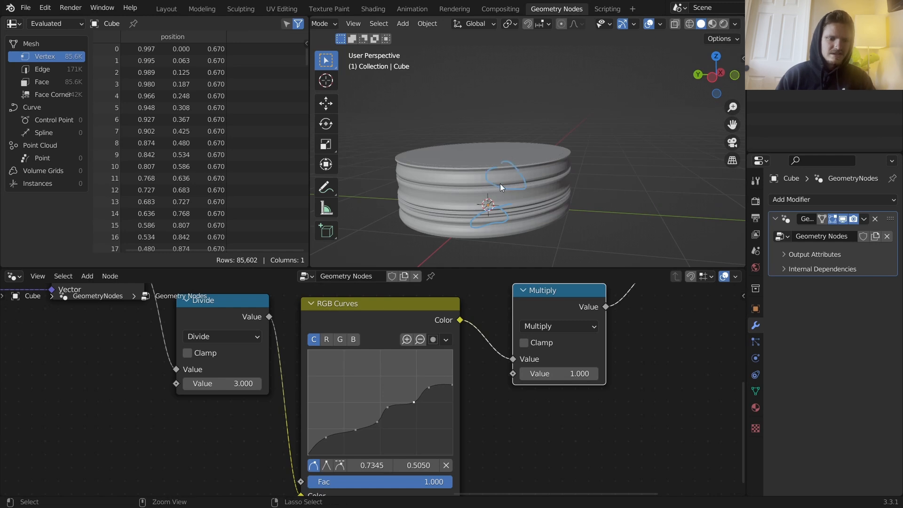
- Raise the RGB curve's end point to 0.7550, adjust the inner points, and lower the first inner point to 0.1300
left_click(452, 384)
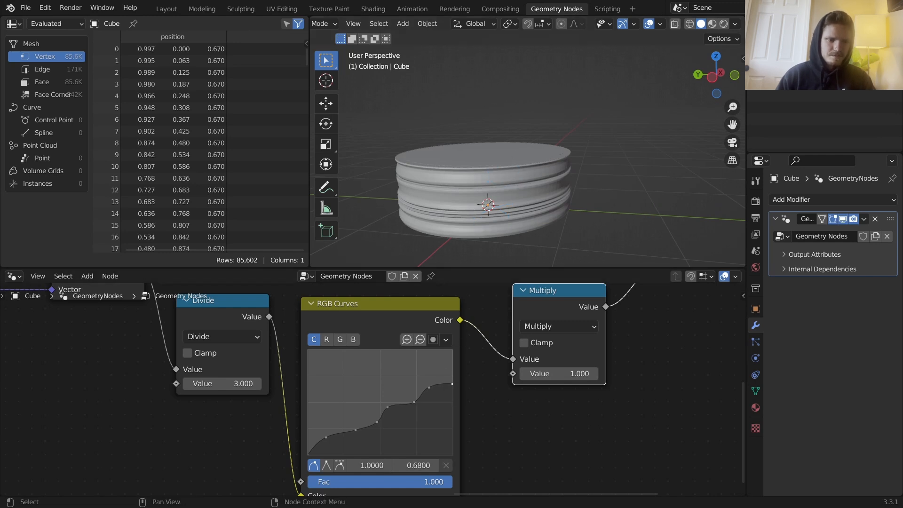
left_click_drag(452, 380, 453, 376)
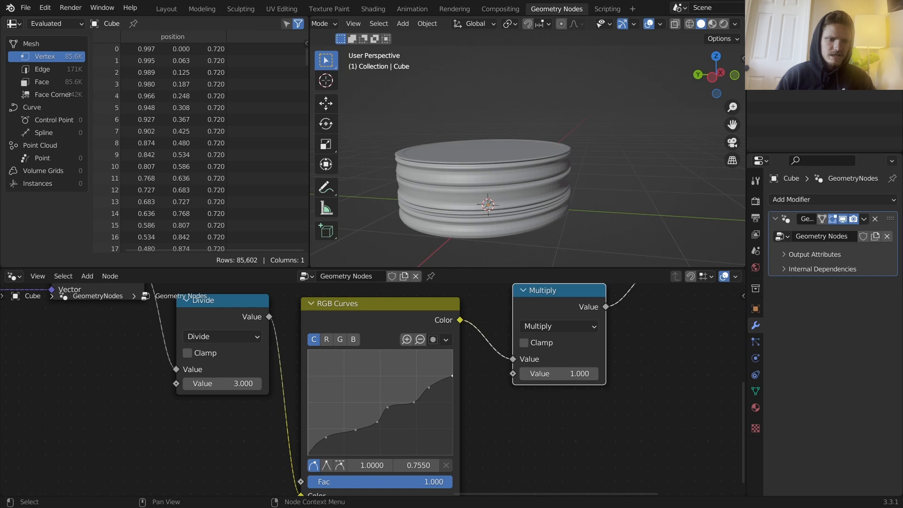
left_click_drag(414, 403, 413, 399)
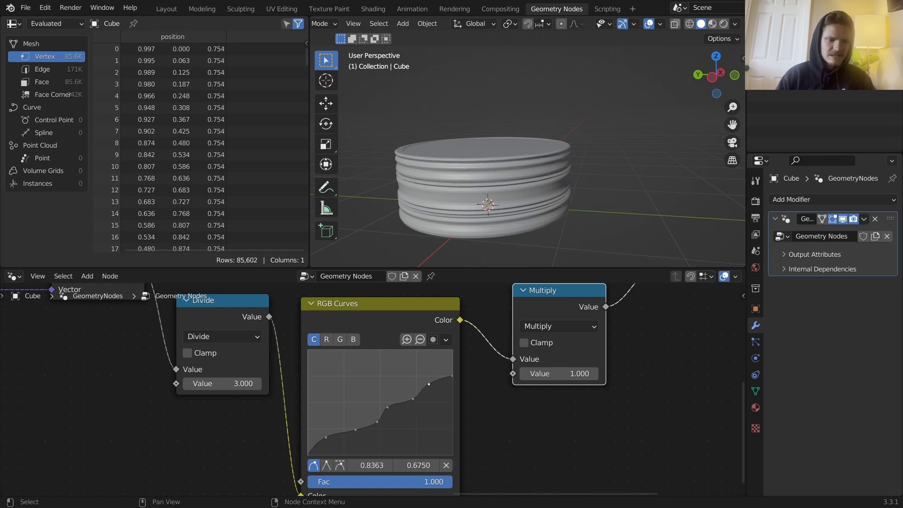
left_click_drag(375, 425, 326, 442)
left_click(326, 438)
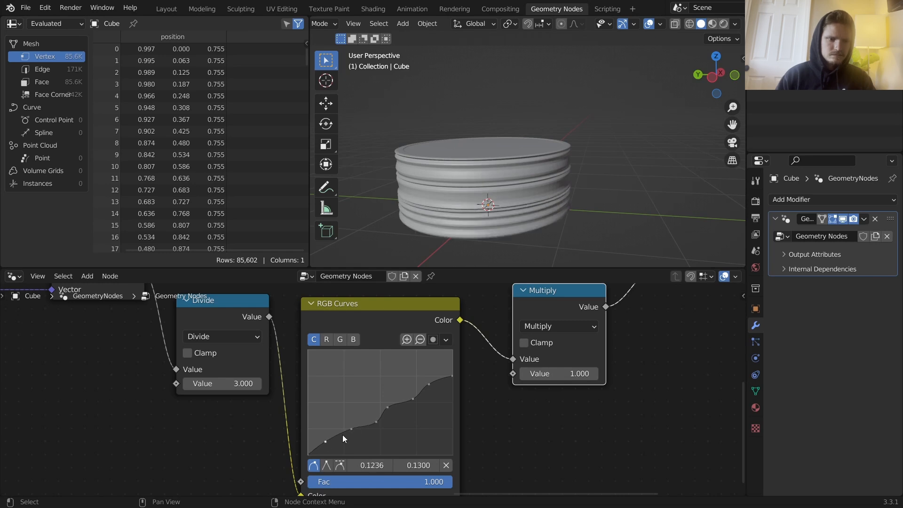
- Try linking Divide's Value output directly to Combine XYZ's Z input, and undo the link
scroll(494, 348, "down", 3)
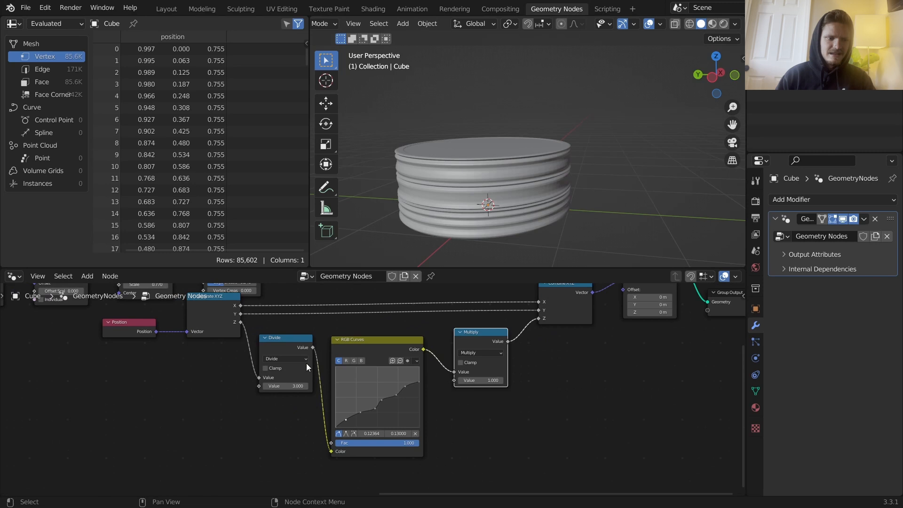
left_click_drag(313, 347, 538, 319)
key("ctrl+z")
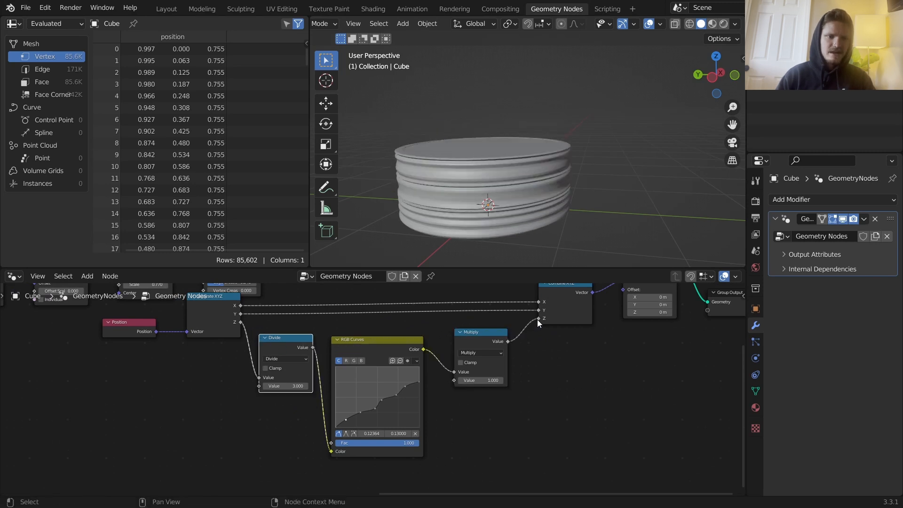
- Set the Multiply node's value to 1.5 to scale the crushed can's height
scroll(371, 400, "up", 2)
scroll(376, 400, "up", 1)
left_click(375, 420)
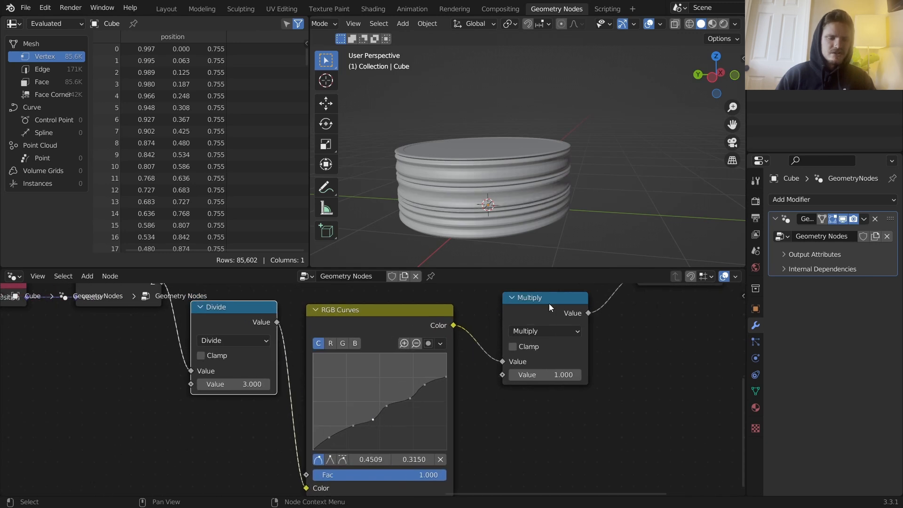
left_click_drag(546, 375, 571, 375)
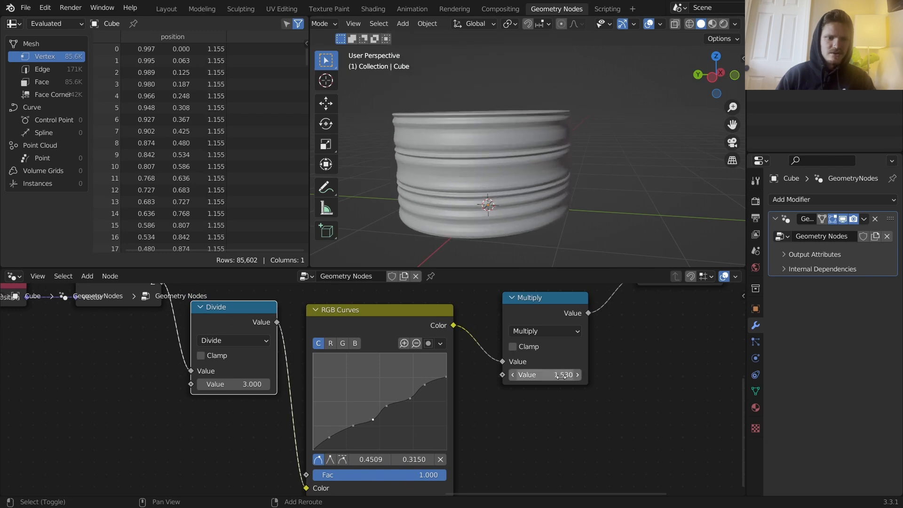
left_click(565, 379)
type("1.4")
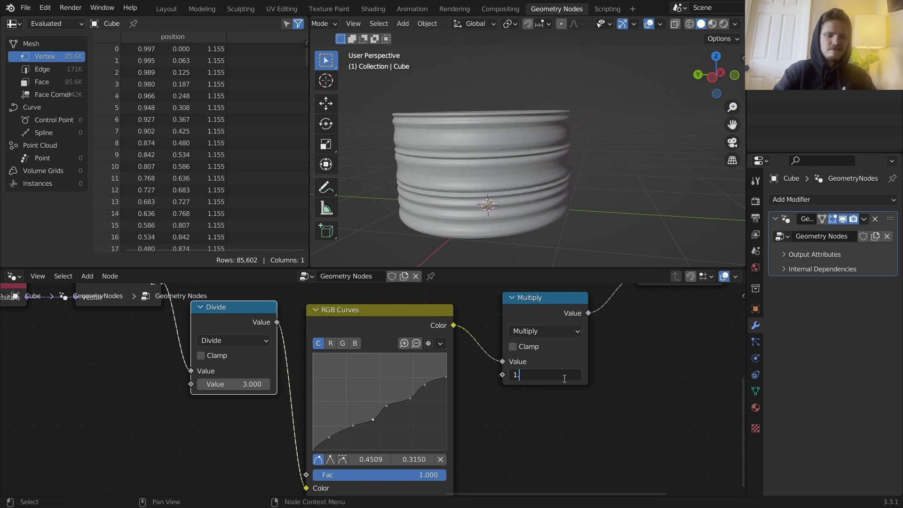
key("BackSpace")
type("5")
key("Return")
- Add a MixRGB node on the link between Combine XYZ and Set Position's Position input
scroll(482, 152, "down", 5)
middle_click_drag(572, 355, 506, 470)
middle_click_drag(645, 353, 463, 345)
key("shift+a")
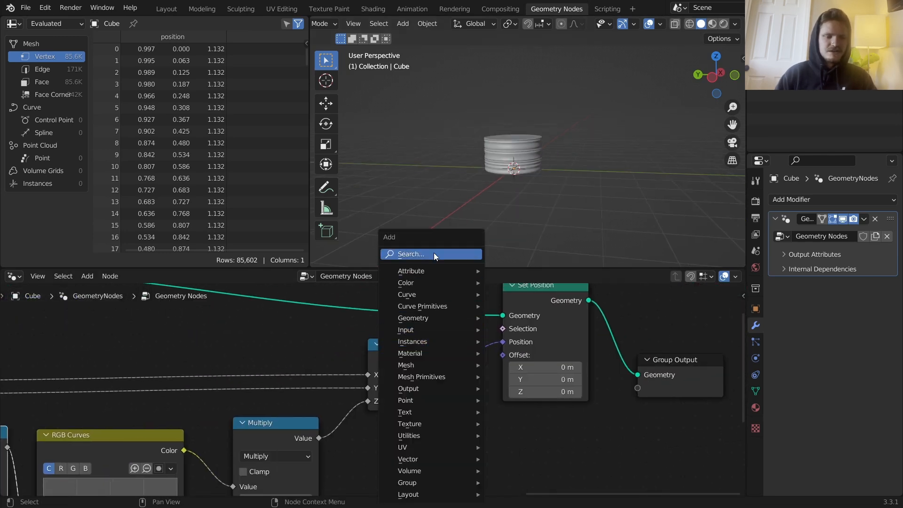
type("mi")
left_click(466, 274)
left_click(492, 347)
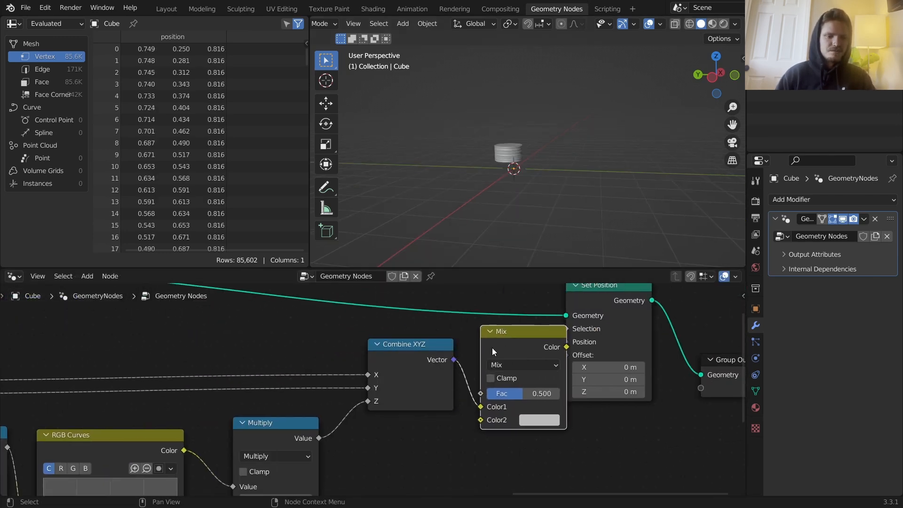
- Link the Position node's output to the Mix node's Color2 input
scroll(157, 409, "down", 2)
middle_click_drag(26, 408, 194, 395)
scroll(194, 394, "down", 4)
right_click_drag(100, 397, 526, 394, "alt")
left_click_drag(516, 383, 516, 398)
scroll(502, 158, "up", 4)
key("ctrl+z")
- Test the crush transition by varying the Mix node's Fac up to 1.000, down, and back to 1.000
middle_click_drag(519, 159, 538, 202)
left_click_drag(517, 383, 558, 383)
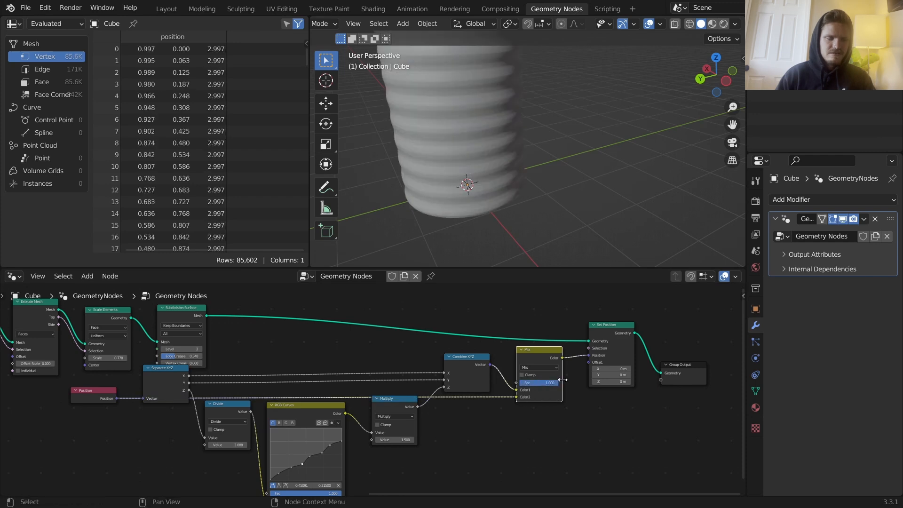
scroll(500, 170, "down", 3)
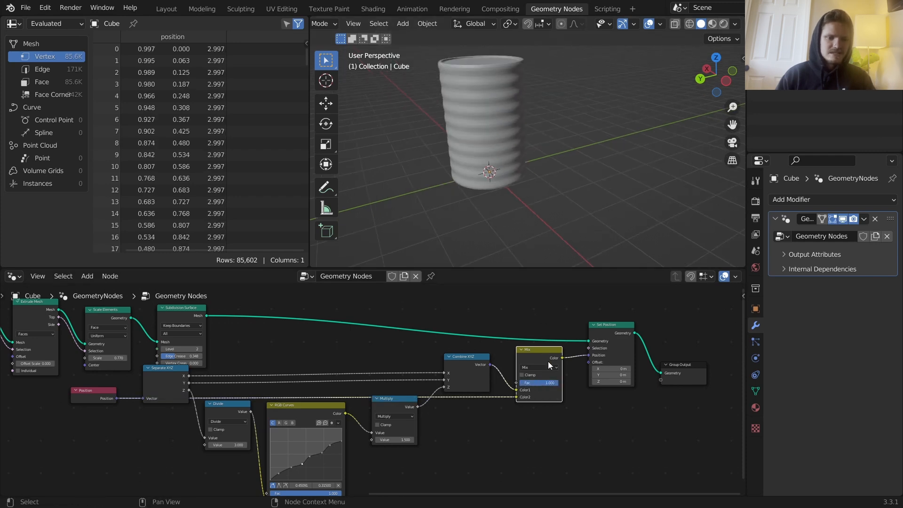
left_click_drag(551, 385, 530, 383)
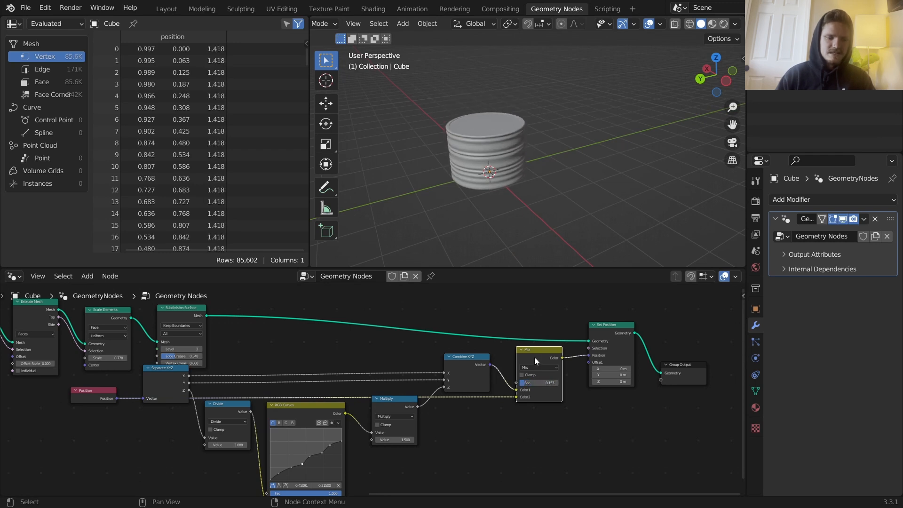
key("ctrl")
left_click_drag(542, 382, 560, 383)
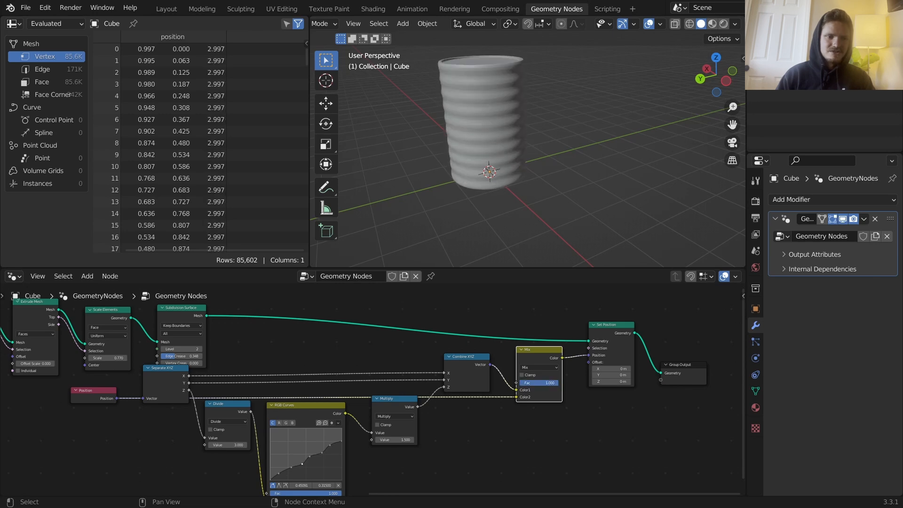
- Save the file to the Desktop as nodevember2can.blend
key("ctrl+s")
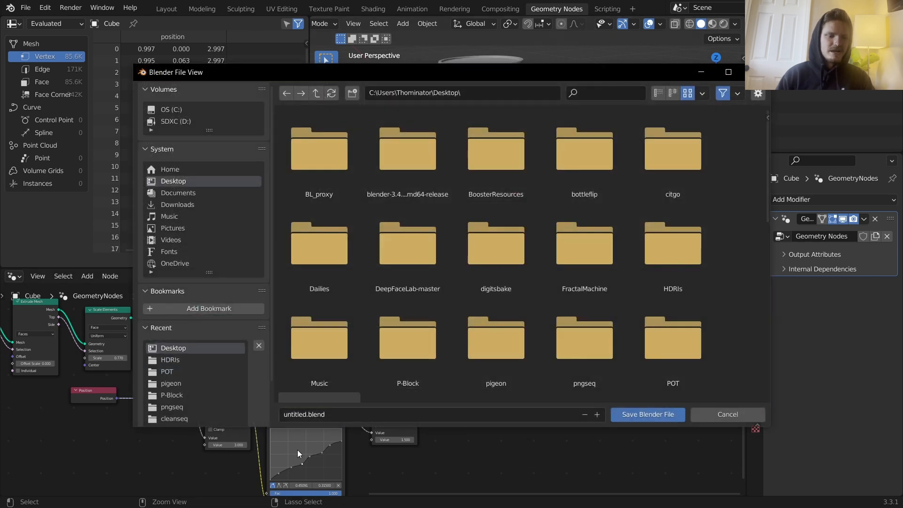
left_click(304, 417)
double_click(304, 416)
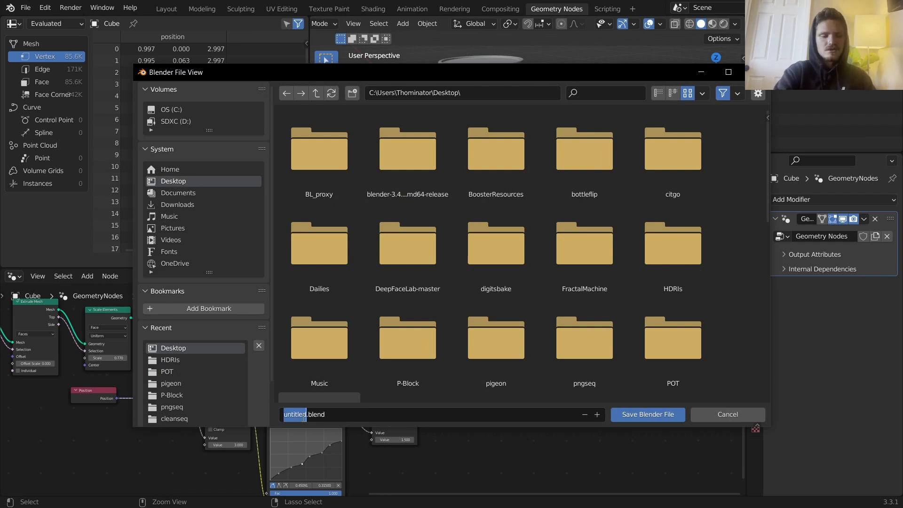
type("nodevember2can")
key("Return")
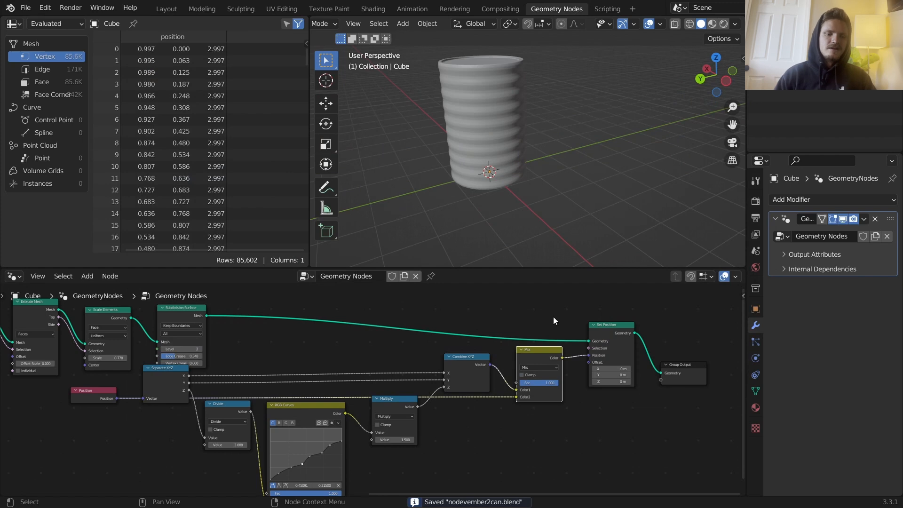
- Set the Mix node's Fac to 0.000 and insert a duplicate of Set Position before Group Output
left_click_drag(551, 382, 518, 383)
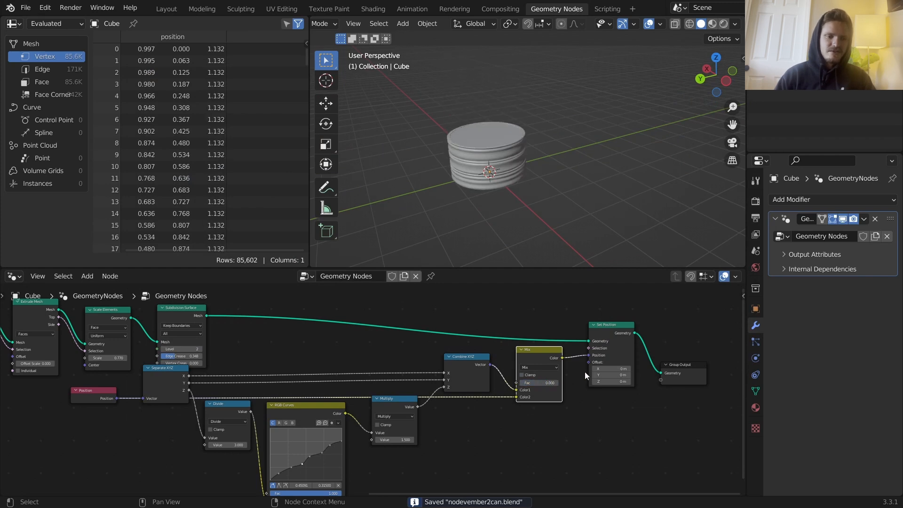
middle_click_drag(647, 362, 506, 362)
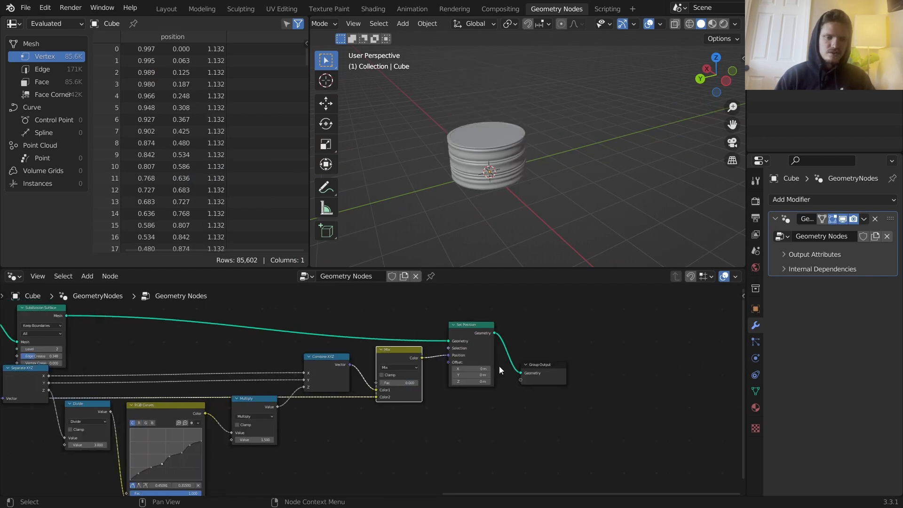
scroll(500, 366, "up", 5)
left_click(493, 295)
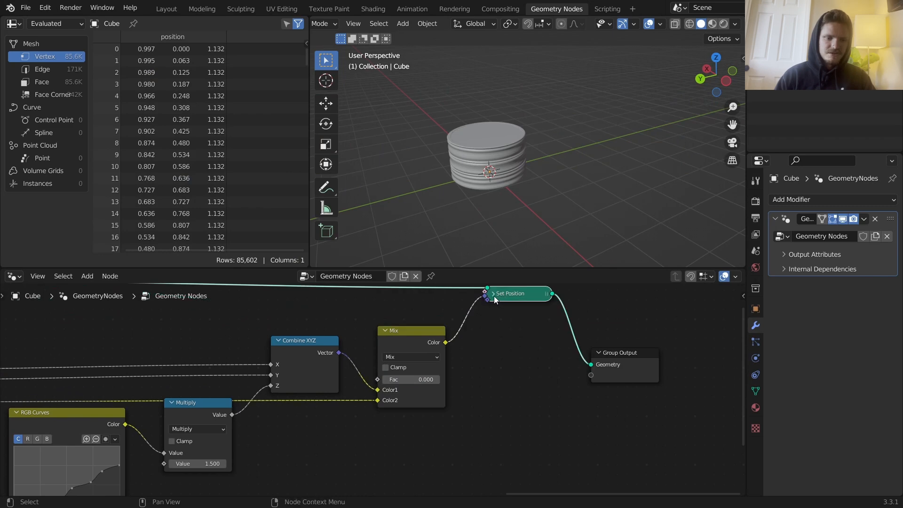
left_click(494, 295)
key("shift+d")
left_click(616, 351)
middle_click_drag(616, 351, 573, 334)
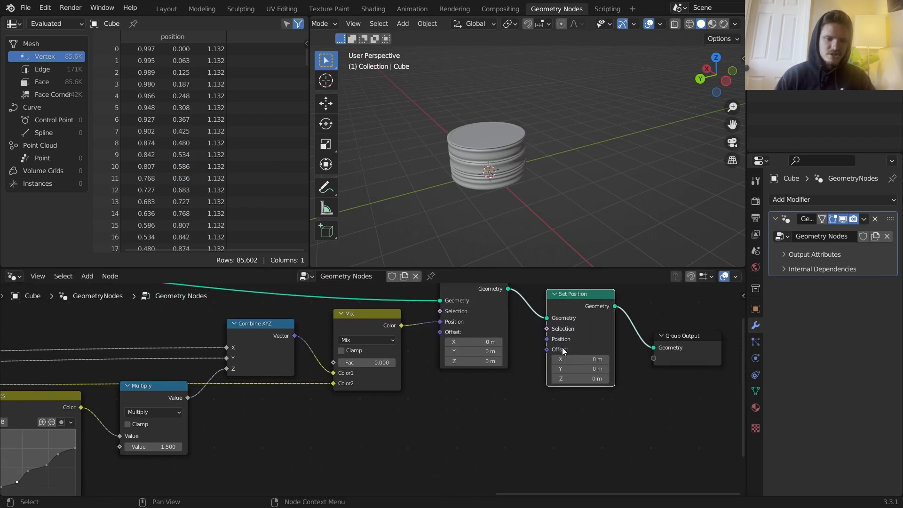
- Add a Noise Texture node and link its Color output to the second Set Position's Offset
left_click_drag(547, 349, 485, 407)
type("noise")
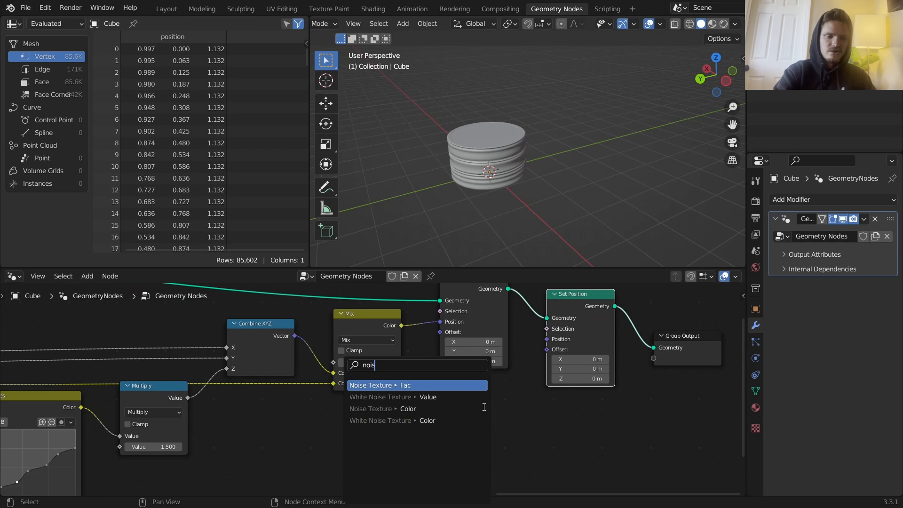
key("Return")
left_click(377, 419)
left_click_drag(376, 429, 547, 350)
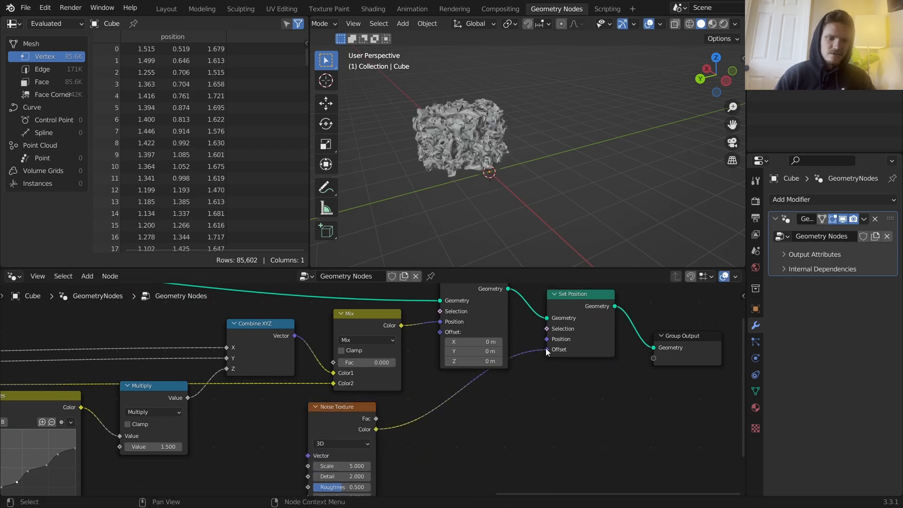
- View the noise-displaced can from the back in orthographic view to examine its shift from the origin
key("shift+a")
left_click(453, 254)
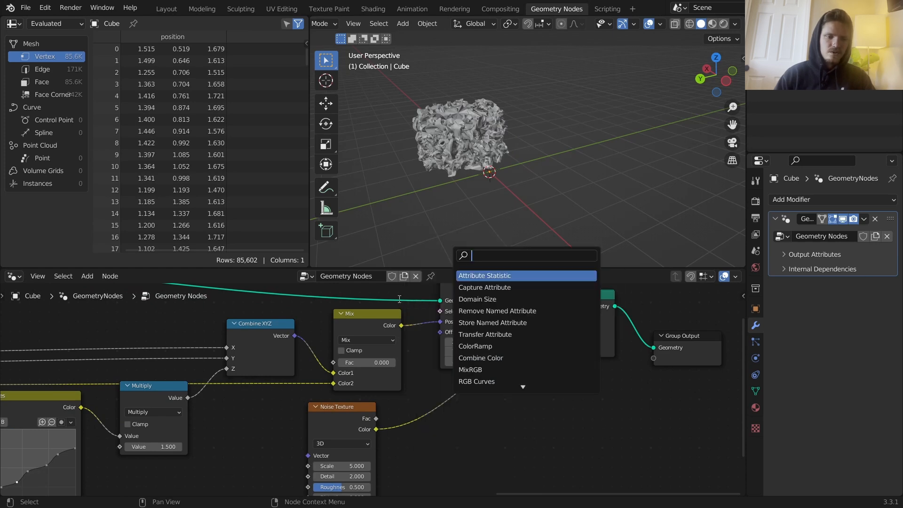
left_click(701, 78)
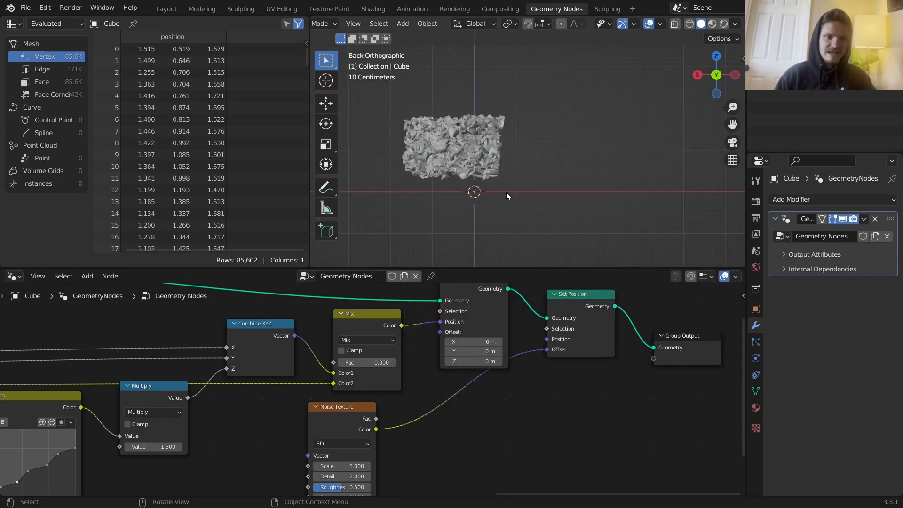
right_click_drag(453, 174, 493, 176)
- Insert a Vector Math node set to Subtract between Noise Texture and the second Set Position's Offset, subtracting 0.5 on all three axes
middle_click_drag(471, 384, 470, 374)
key("shift+a")
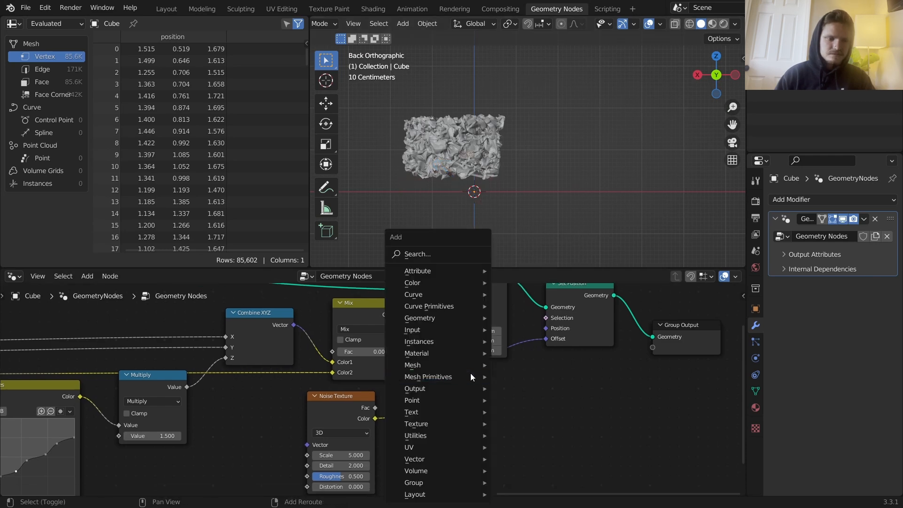
left_click(427, 256)
type("vec")
key("Return")
left_click(445, 397)
left_click(445, 398)
key("s")
left_click_drag(451, 431, 451, 451)
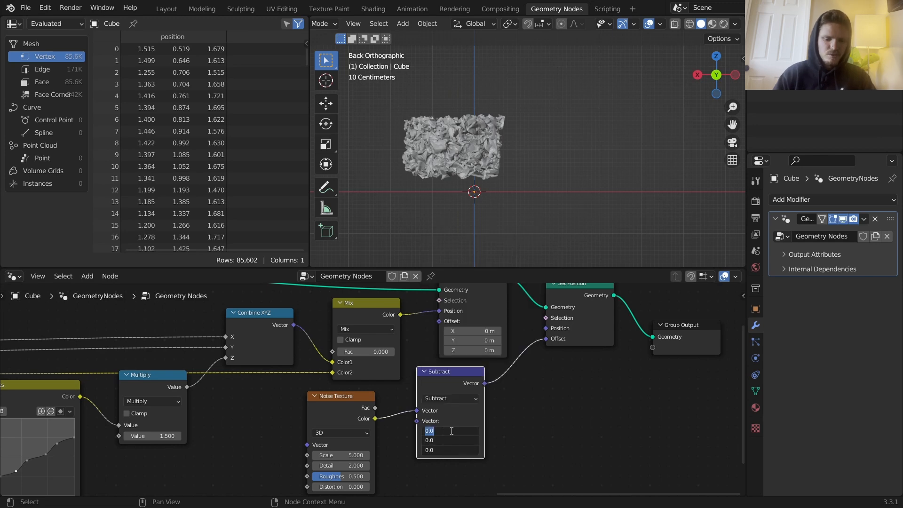
type(".5")
key("Return")
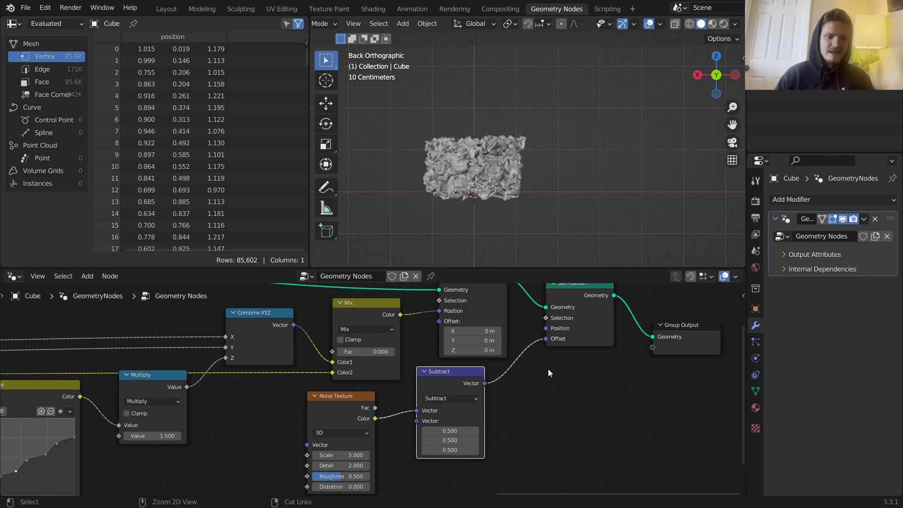
- Compare the can's position with and without the Subtract node by cutting and restoring its link and toggling its mute
right_click_drag(517, 330, 516, 330, "ctrl")
key("ctrl+z")
right_click_drag(524, 339, 523, 336, "ctrl")
key("ctrl+z")
key("m")
key("m")
key("m")
key("m")
key("m")
key("m")
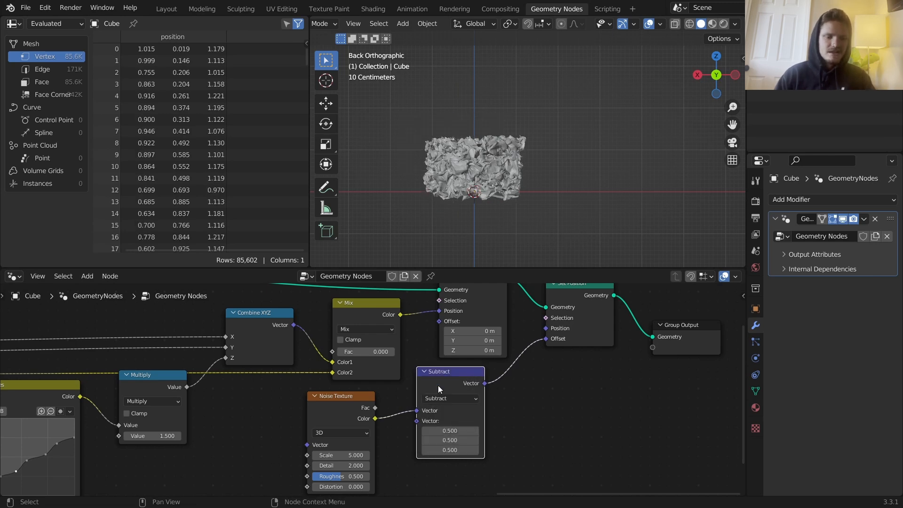
- Insert a duplicate of the Subtract node before Set Position, switch it to the Scale operation and set its Scale to 0.180
key("shift+d")
left_click(546, 375)
left_click(558, 388)
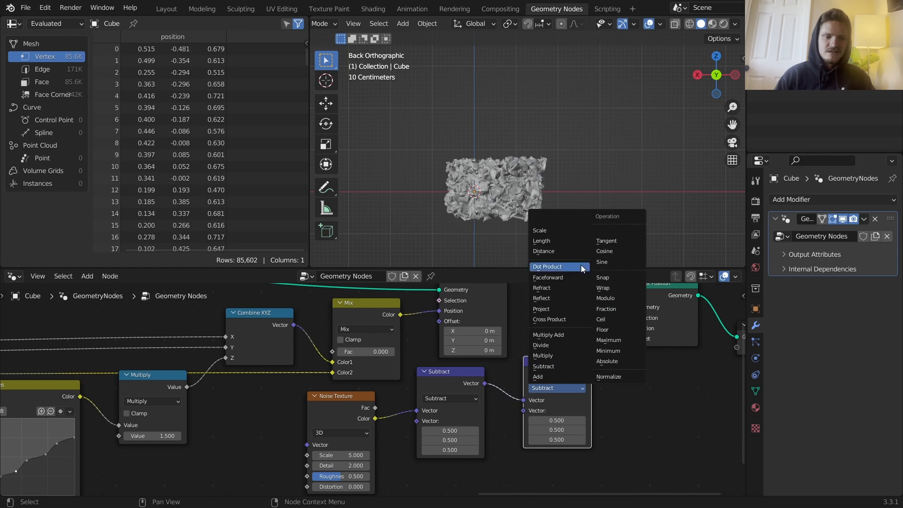
left_click(561, 231)
type("0")
key("Return")
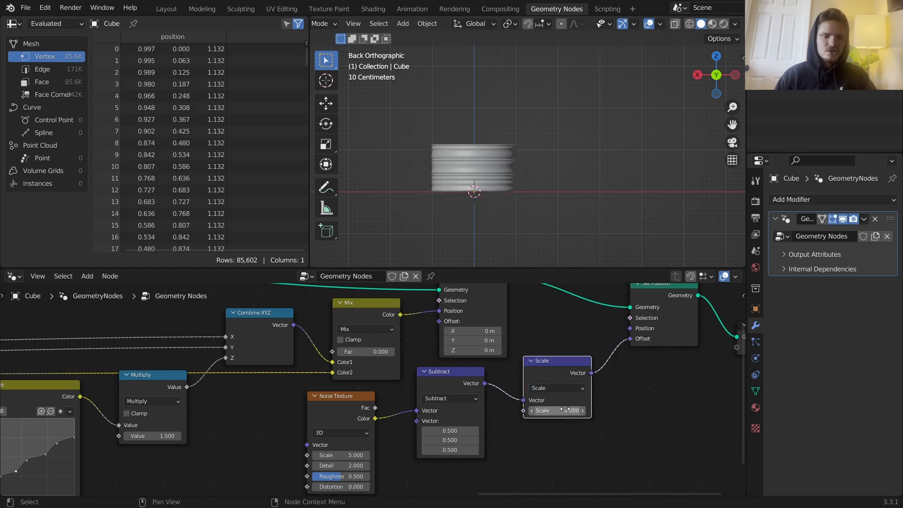
left_click_drag(569, 410, 591, 410)
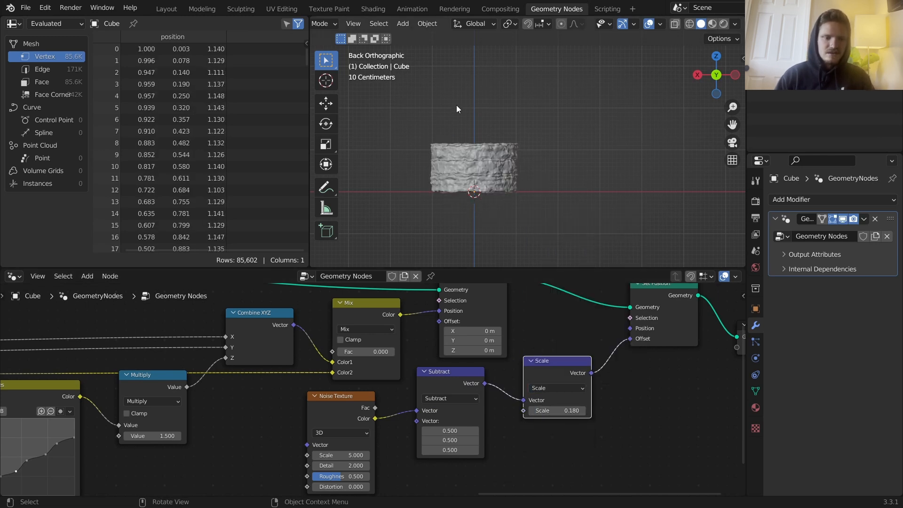
middle_click_drag(456, 117, 458, 200)
scroll(496, 136, "up", 4)
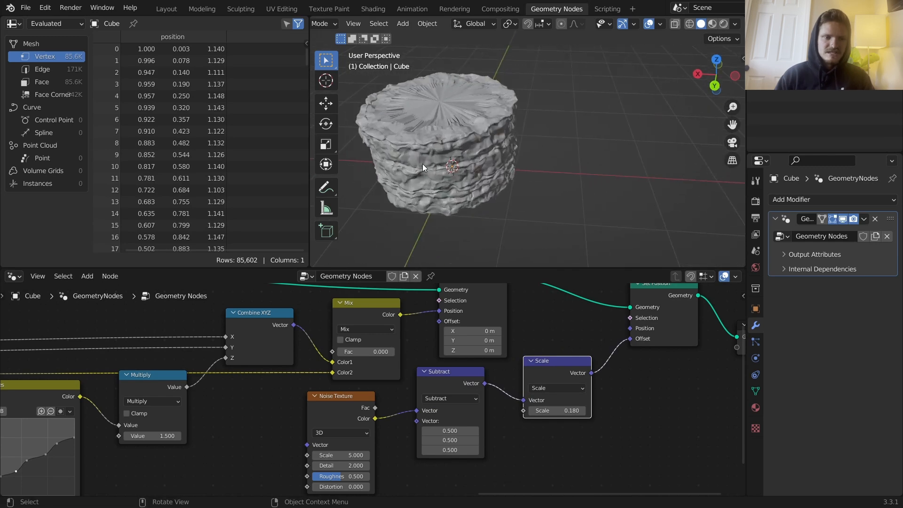
- Set the Noise Texture's Scale to 2.000 and the vector Scale node's factor to 0.350
middle_click_drag(374, 438, 511, 408)
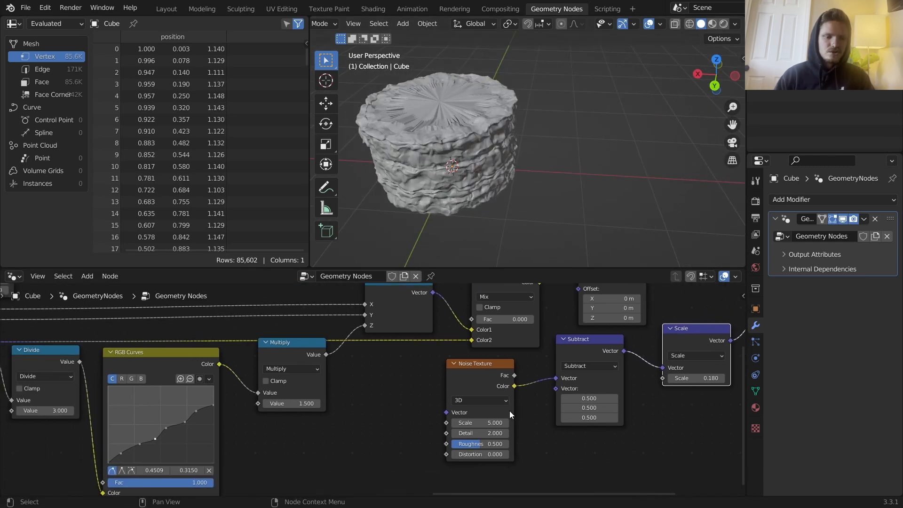
scroll(502, 430, "up", 2)
left_click(505, 439)
type("2")
key("Return")
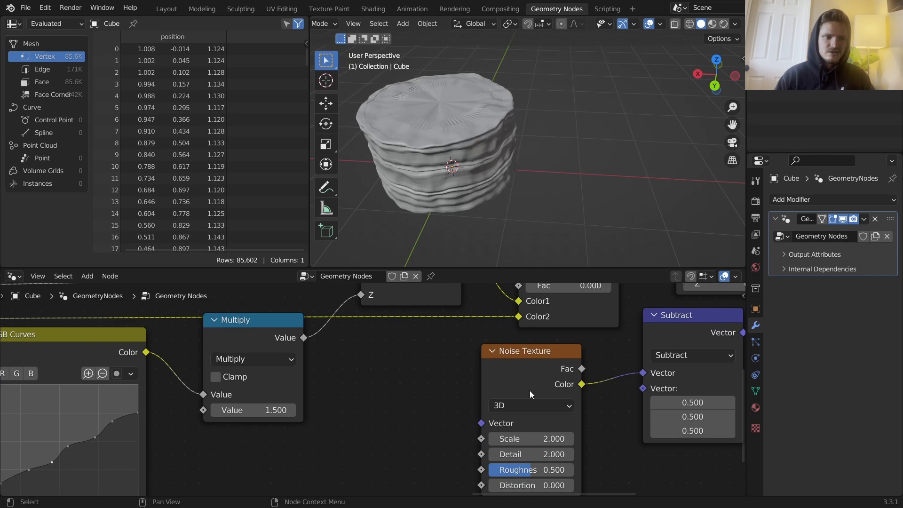
scroll(529, 392, "down", 4)
middle_click_drag(629, 373, 471, 372)
left_click_drag(564, 377, 582, 377, "shift")
- Set the Noise Texture's Detail to 4.000, Roughness to 0.260 and Distortion to 0.300
middle_click_drag(344, 428, 395, 415)
scroll(394, 415, "up", 4)
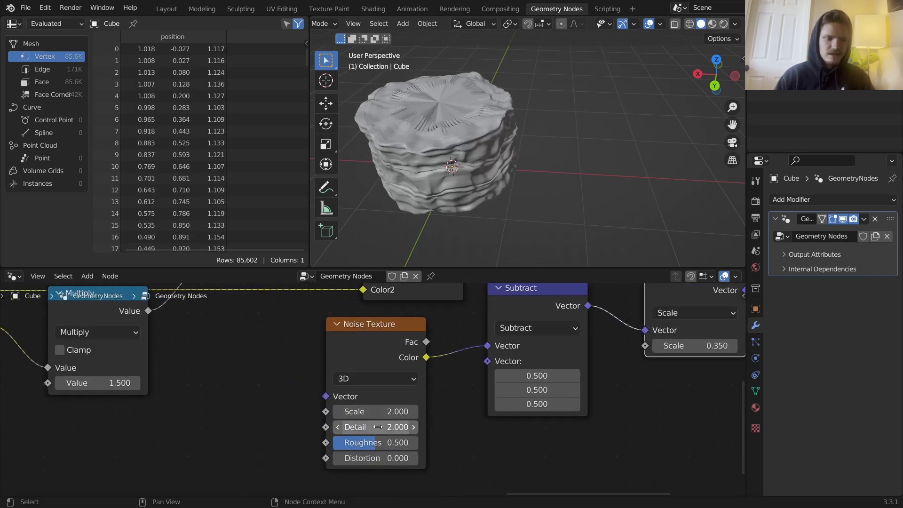
left_click_drag(394, 427, 348, 443)
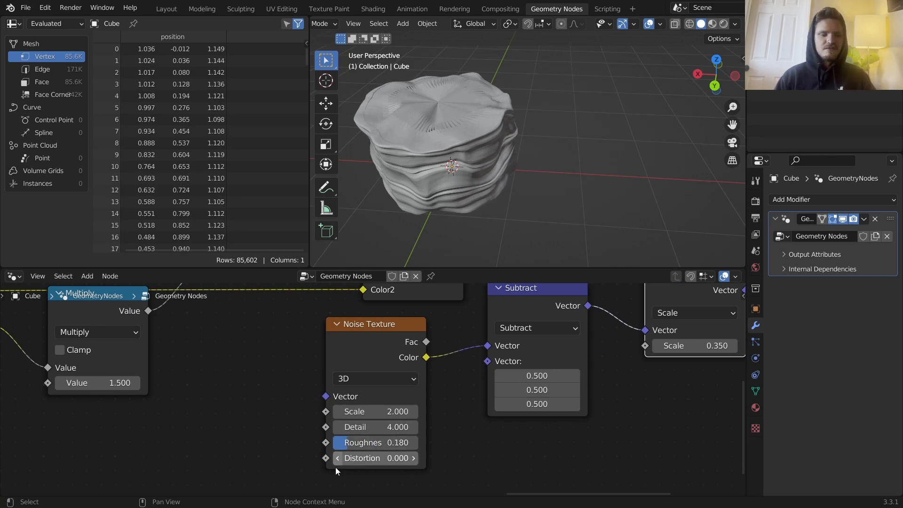
mouse_move(349, 443)
left_mouse_down()
mouse_move(369, 443)
mouse_move(357, 443)
left_mouse_up()
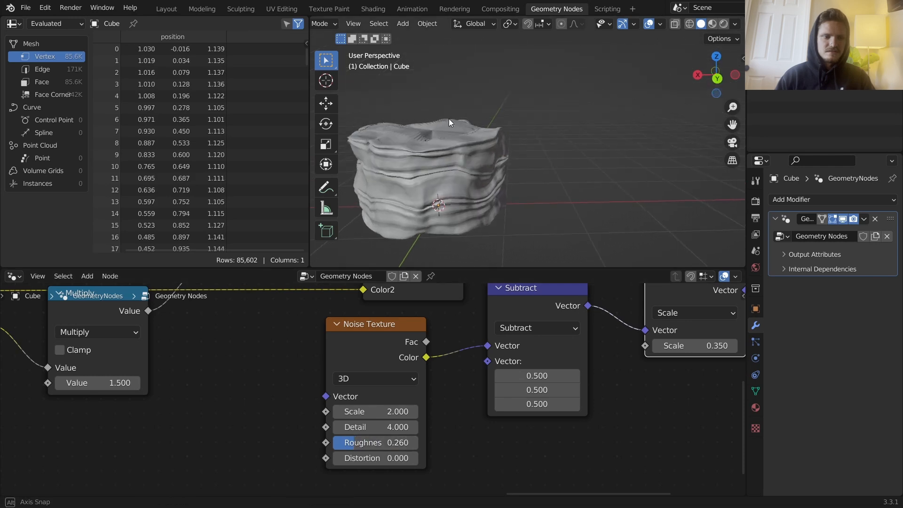
left_click_drag(372, 458, 379, 458)
middle_click_drag(506, 177, 453, 160)
- Switch the Noise Texture to 4D and set its W value to 1.130
left_click(384, 375)
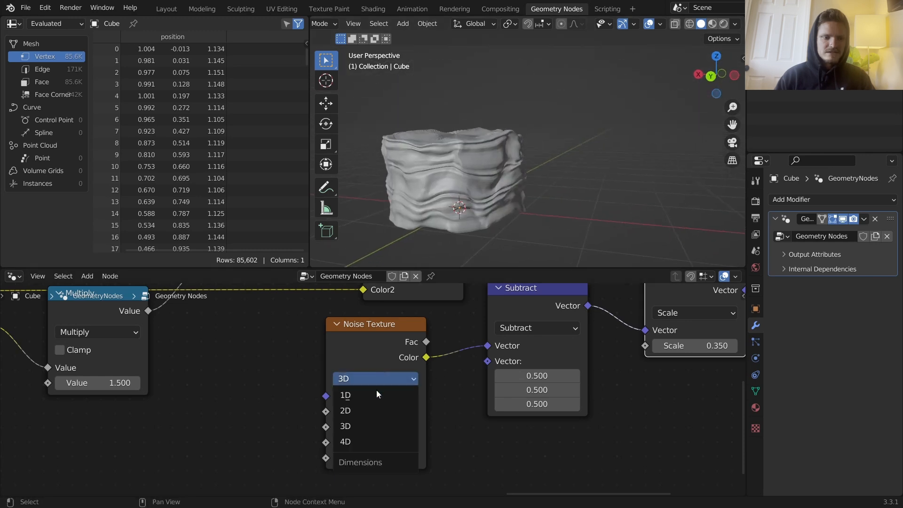
left_click(366, 441)
left_click_drag(367, 412, 400, 412)
middle_click_drag(501, 188, 508, 155)
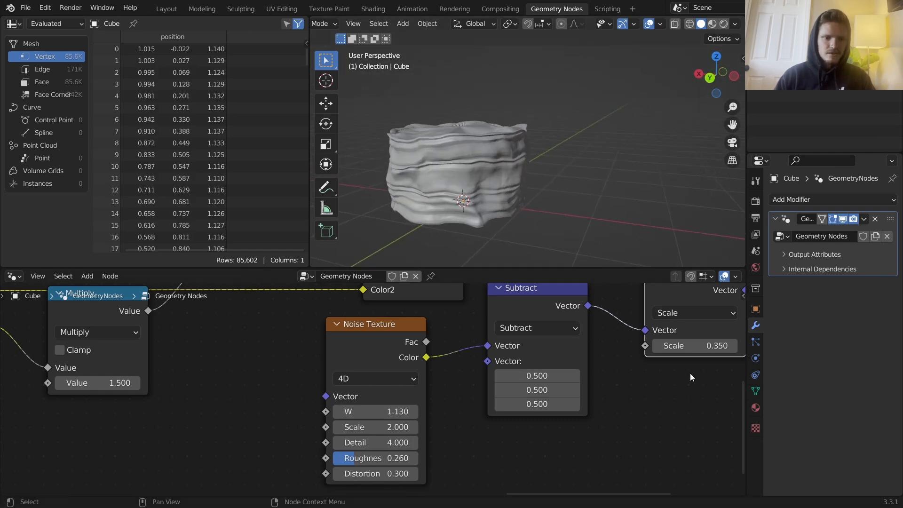
- Increase the vector Scale node's factor to 0.650 for stronger displacement
middle_click_drag(508, 354, 603, 368)
left_click_drag(602, 360, 620, 360)
middle_click_drag(560, 191, 514, 192)
- Try raising the Multiply node's Value to 2.770 to examine how the noise behaves as the can stretches, and undo it
scroll(320, 402, "down", 5)
middle_click_drag(288, 346, 363, 385)
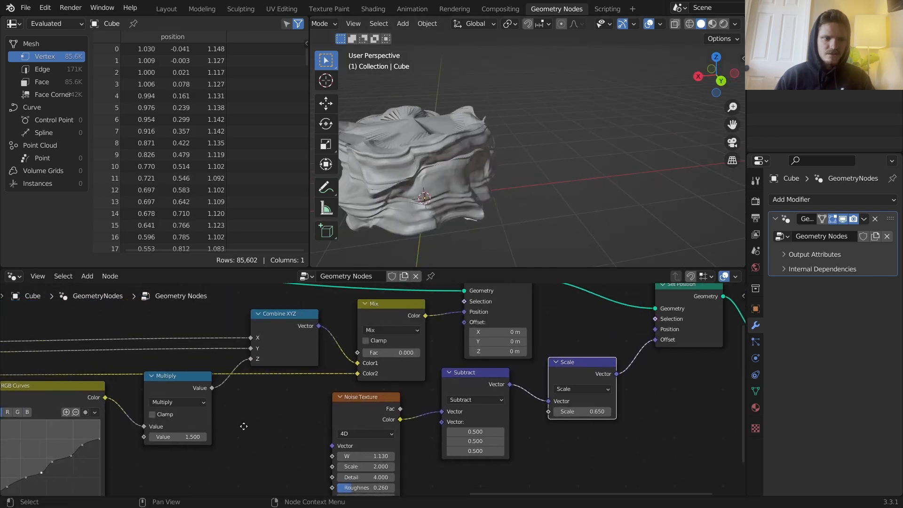
middle_click_drag(189, 444, 231, 426)
left_click_drag(231, 420, 329, 420)
middle_click_drag(455, 189, 508, 143)
key("ctrl+z")
left_click_drag(219, 418, 318, 405)
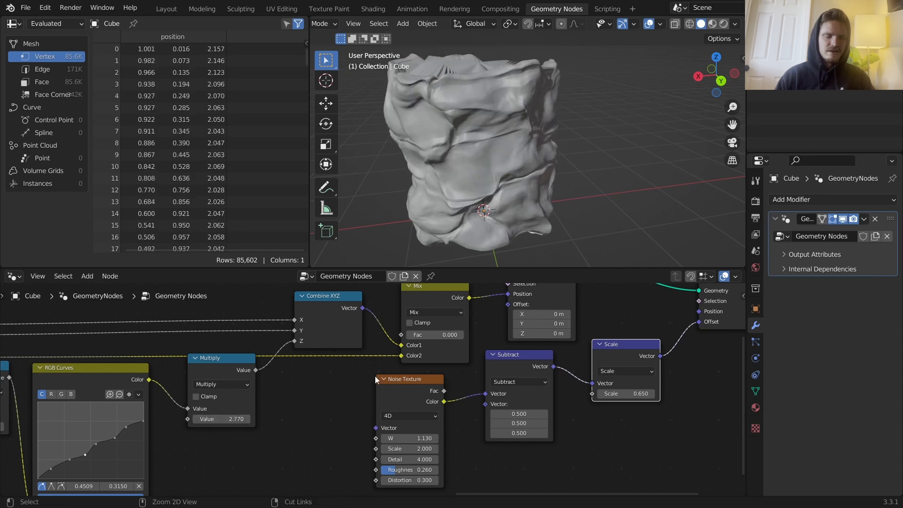
key("ctrl+z")
middle_click_drag(392, 415, 444, 357)
scroll(443, 360, "up", 3)
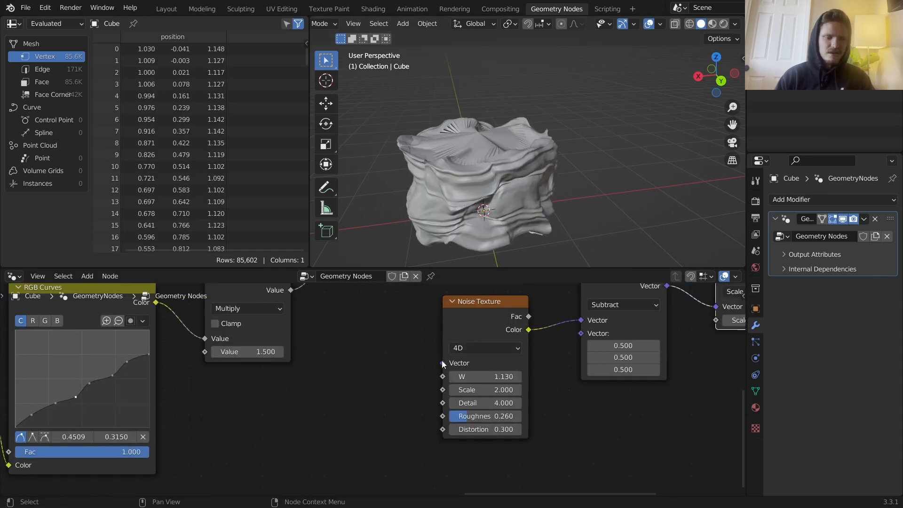
scroll(443, 360, "down", 7)
middle_click_drag(293, 324, 352, 415)
key("shift+a")
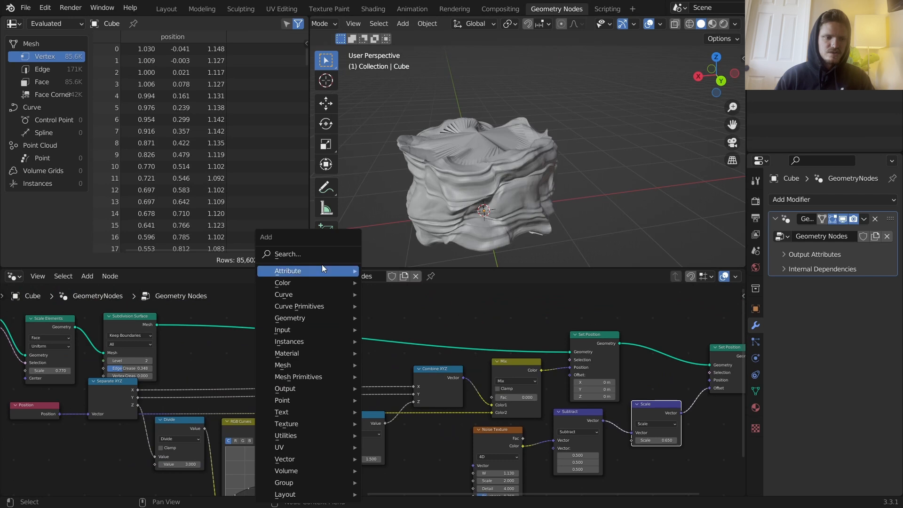
left_click(313, 258)
type("ca")
left_click(468, 447)
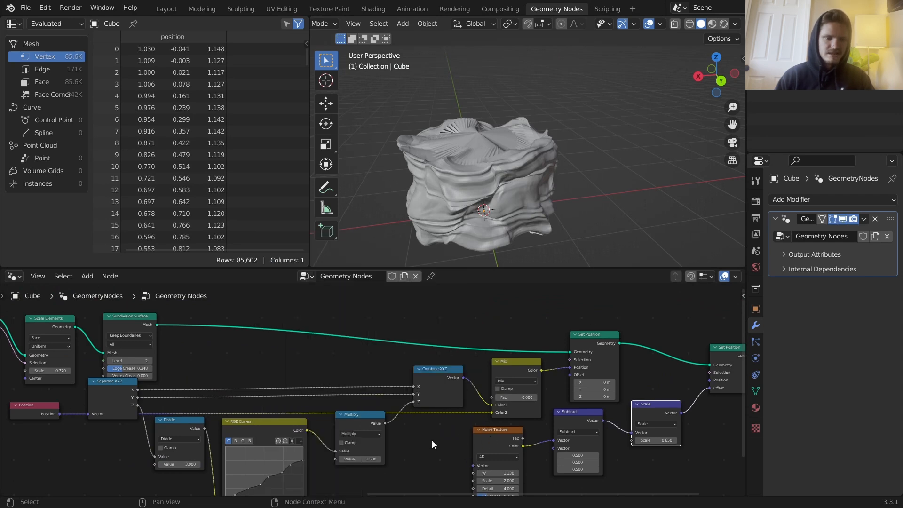
left_click_drag(366, 459, 388, 459)
- Insert a Vector Capture Attribute node after Subdivision Surface, capturing Position and feeding its Attribute output into the Noise Texture's Vector
key("shift+a")
left_click(274, 254)
type("ca")
key("Return")
left_click(350, 324)
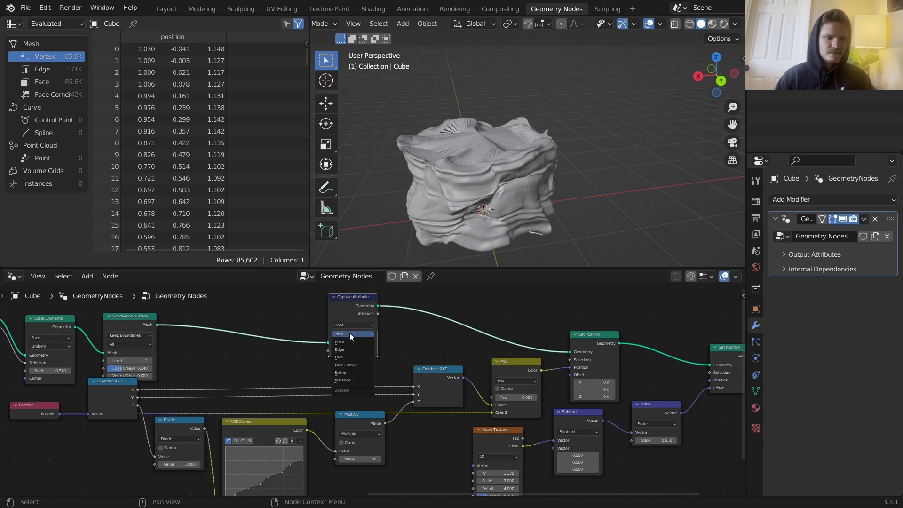
left_click(349, 323)
key("v")
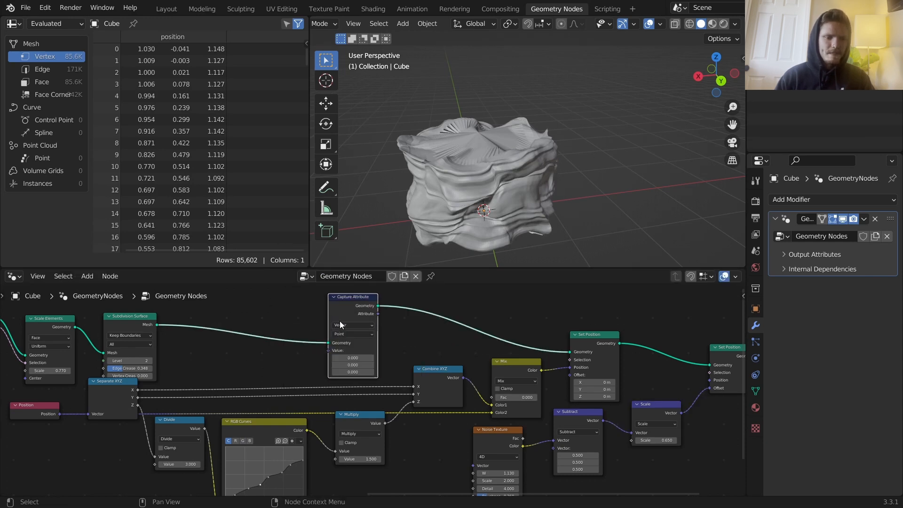
left_click_drag(61, 413, 350, 352)
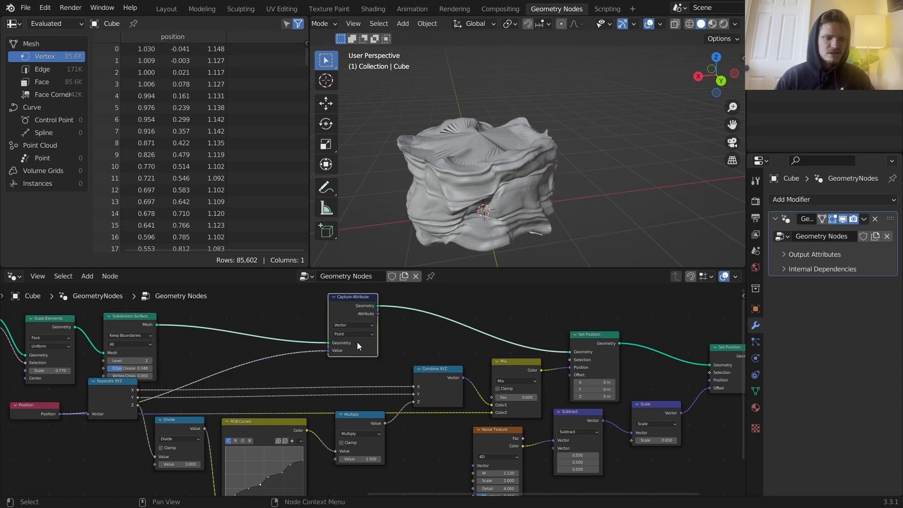
left_click_drag(474, 460, 475, 464)
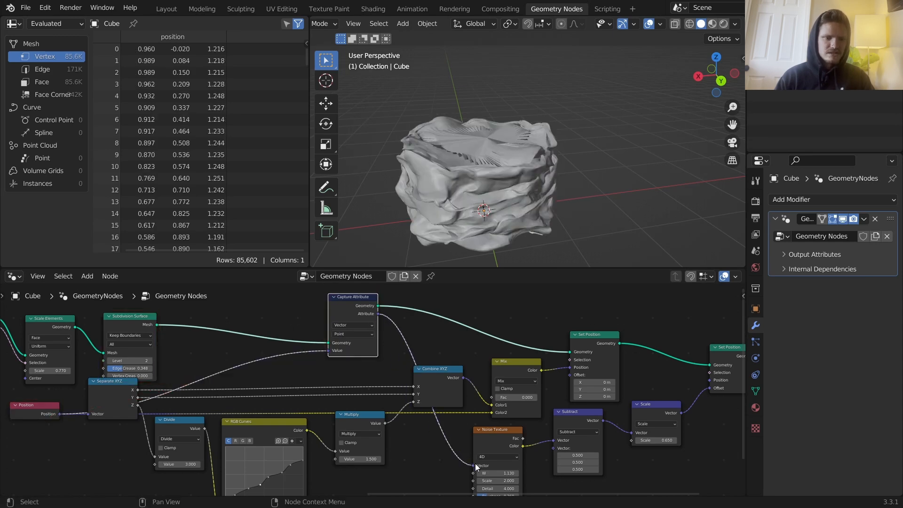
- Try changing the Multiply node's Value to check the crumpling with the captured position, and undo the change
scroll(414, 425, "up", 2)
left_click_drag(337, 408, 395, 409)
key("ctrl+z")
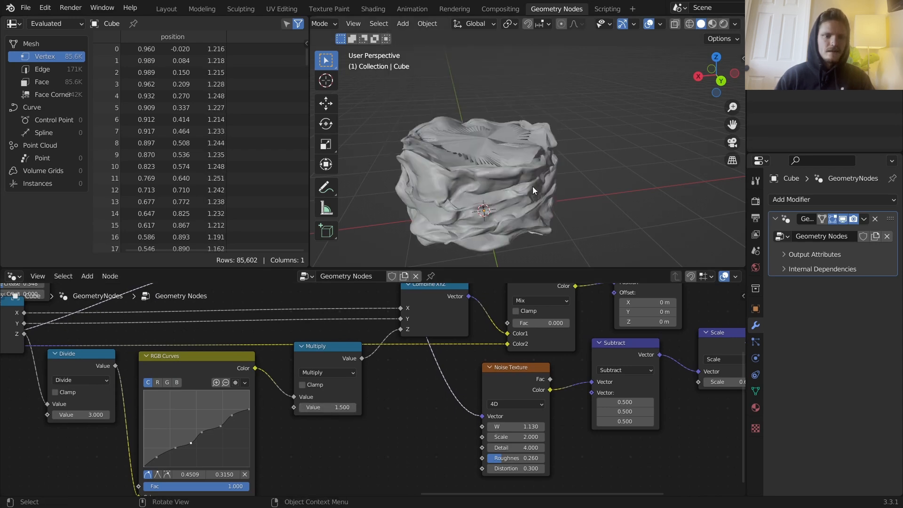
- Examine the can's top face up close, marking its centre with a temporary annotation that is undone
middle_click_drag(490, 158, 493, 198)
scroll(476, 157, "up", 4)
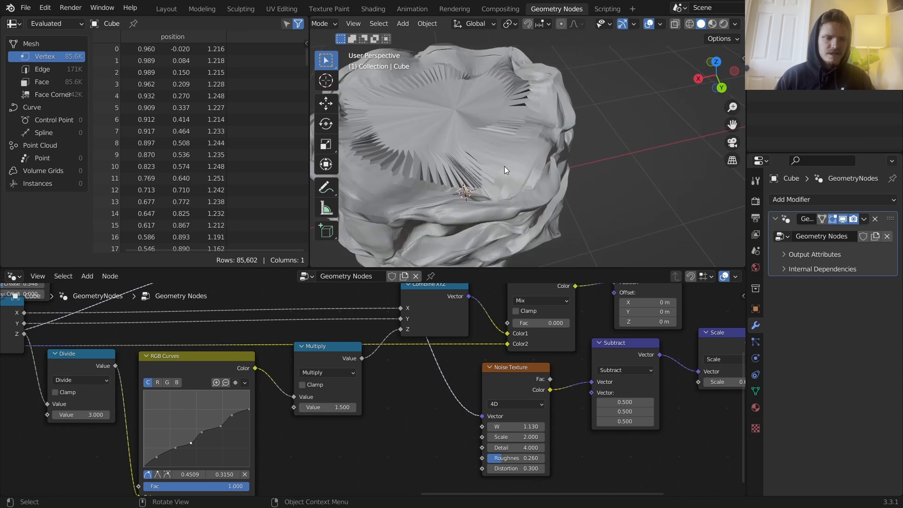
scroll(517, 123, "down", 3)
left_click_drag(453, 99, 414, 148)
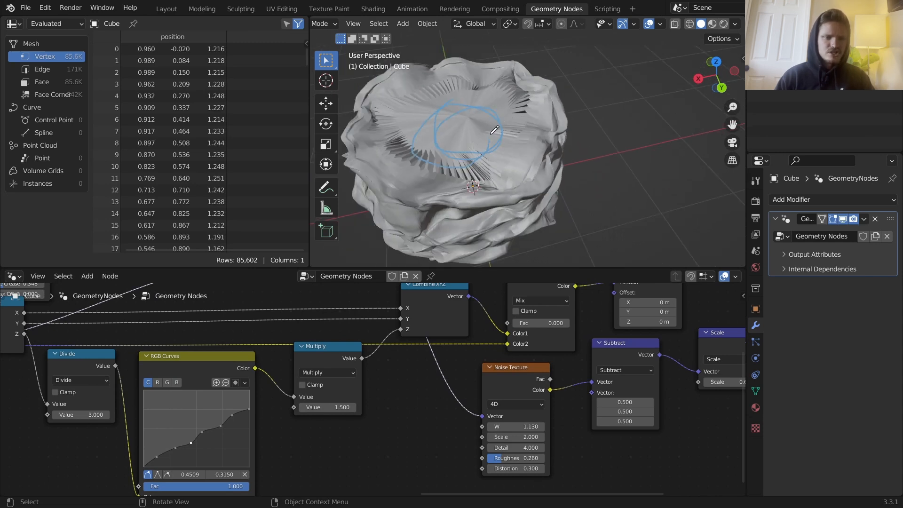
key("ctrl+z")
- Mute and unmute the Subdivision Surface node to check its effect on the can's top face
middle_click_drag(433, 303, 513, 468)
middle_click_drag(83, 389, 225, 374)
left_click(225, 373)
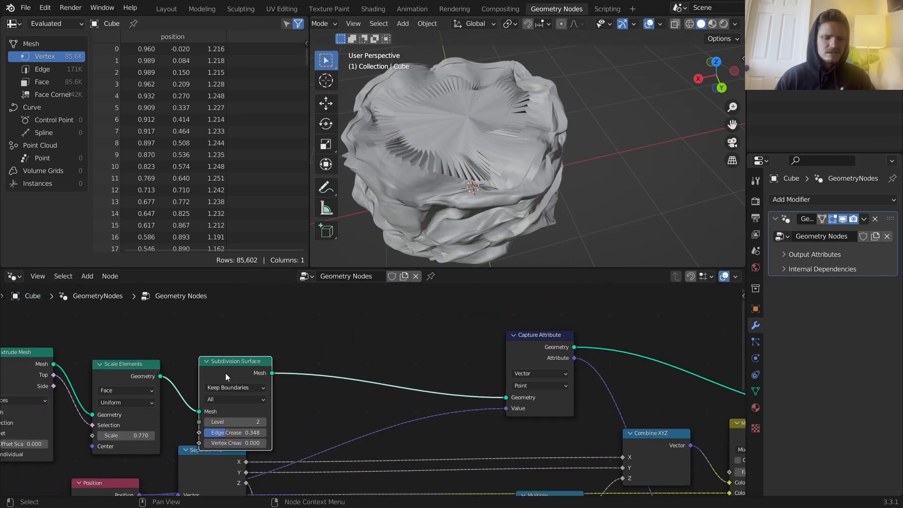
key("m")
key("m")
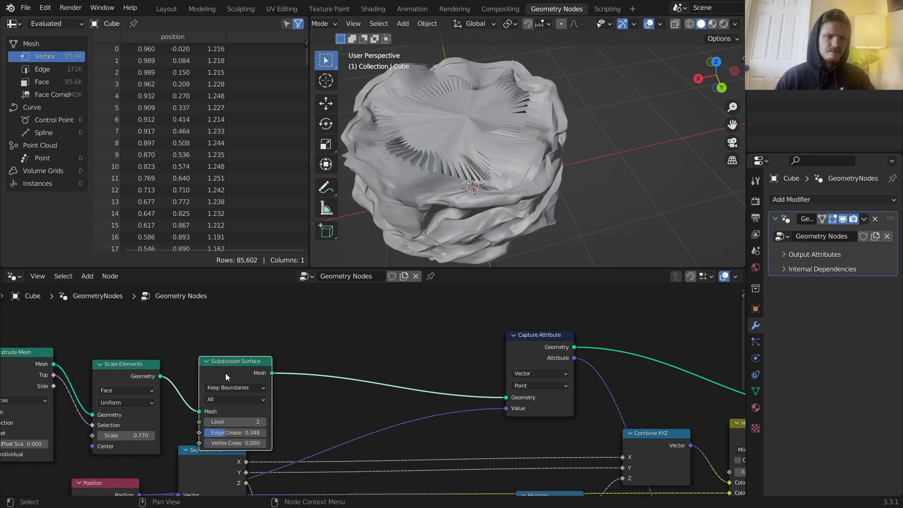
- Move the Subdivision Surface node closer to Capture Attribute, trying and cancelling a lower Edge Crease along the way
left_click_drag(225, 373, 285, 356)
left_click_drag(292, 415, 276, 414)
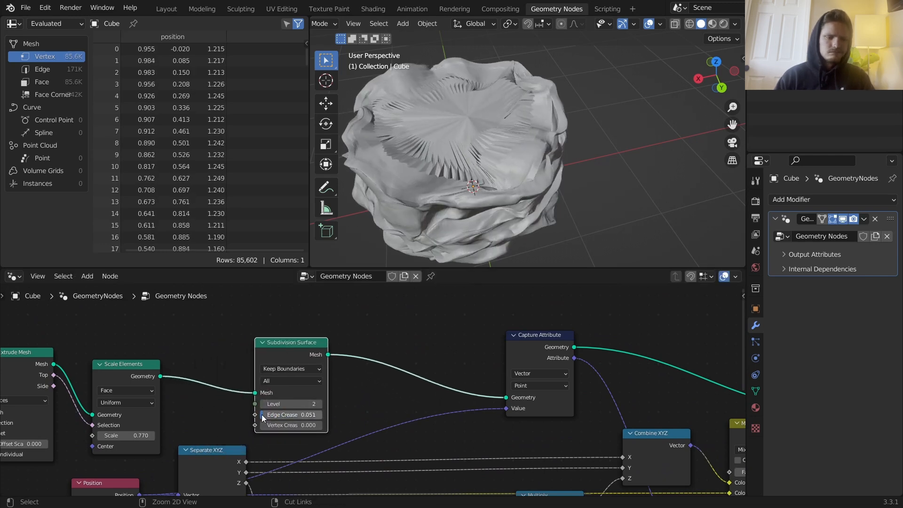
key("Escape")
left_click_drag(294, 346, 361, 334)
- Increase the Cylinder node's Fill Segments to 4
middle_click_drag(145, 327, 267, 309)
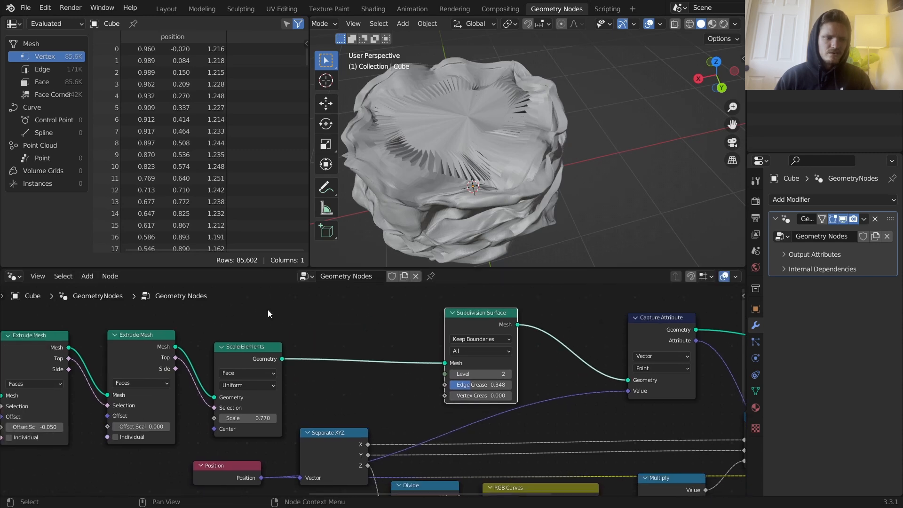
left_click(143, 346)
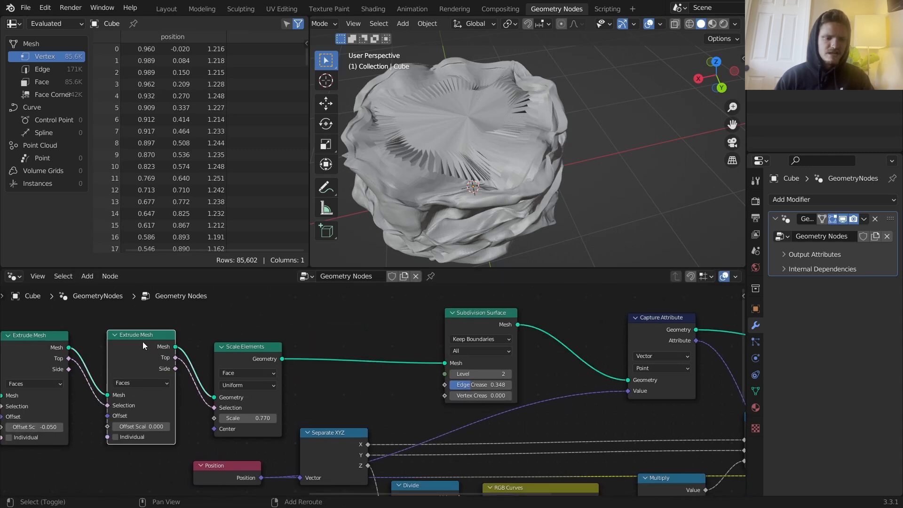
middle_click_drag(142, 342, 333, 287)
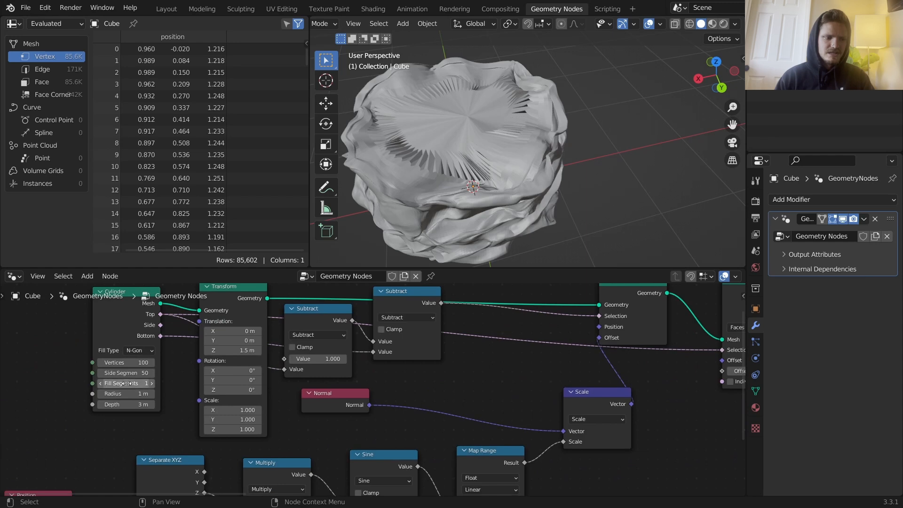
left_click(151, 386)
left_click(151, 385)
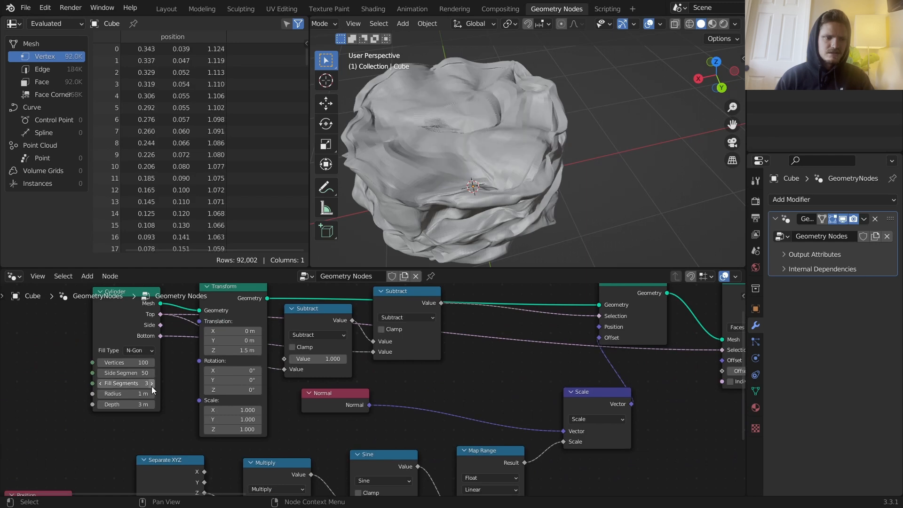
left_click(152, 386)
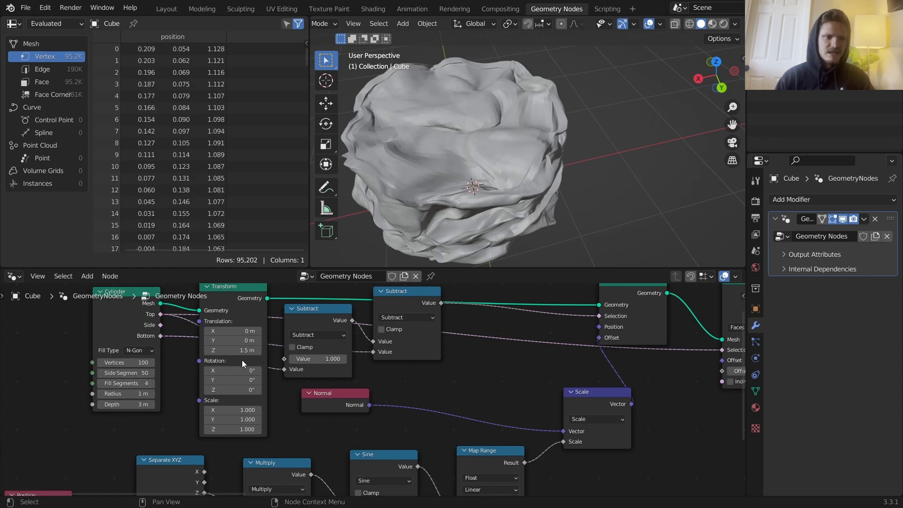
- Increase the Cylinder node's Side Segments to 51 and raise its Fill Segments by one
left_click(152, 373)
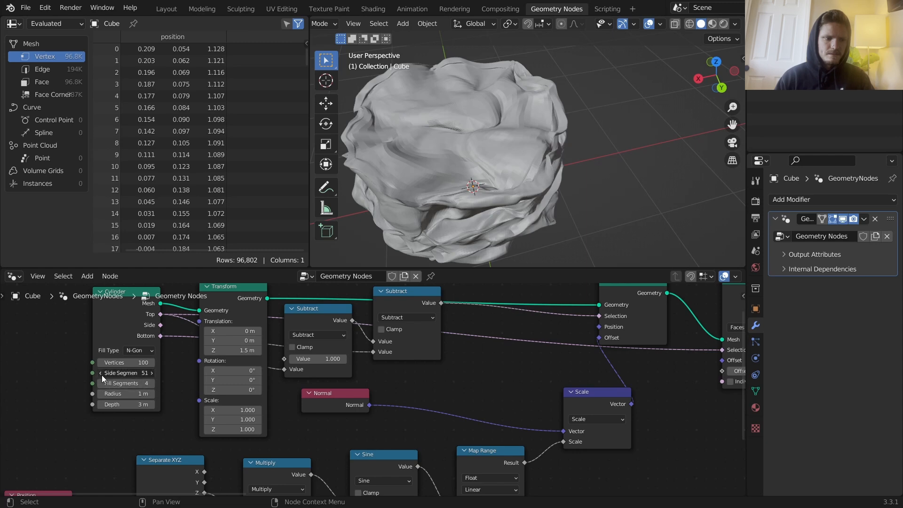
left_click(152, 384)
- Set the factor of the Mix node that blends the intact and crushed positions to 1.000
scroll(465, 359, "down", 5)
middle_click_drag(611, 377, 170, 378)
middle_click_drag(516, 406, 279, 373)
scroll(532, 366, "up", 4)
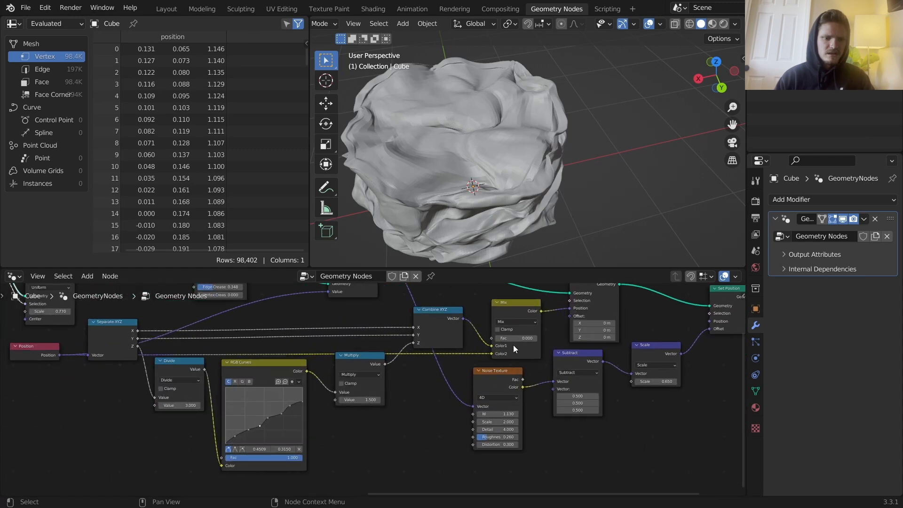
left_click_drag(501, 338, 534, 337)
- Insert a MixRGB node between the noise offset's Scale node and the last Set Position node's Offset
middle_click_drag(645, 381, 500, 386)
scroll(510, 372, "up", 5)
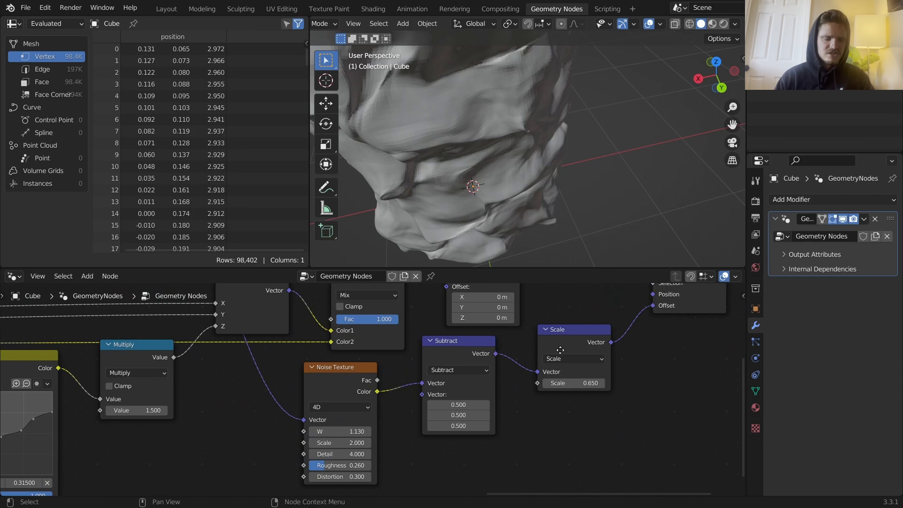
middle_click_drag(562, 349, 445, 421)
middle_click_drag(365, 389, 373, 342)
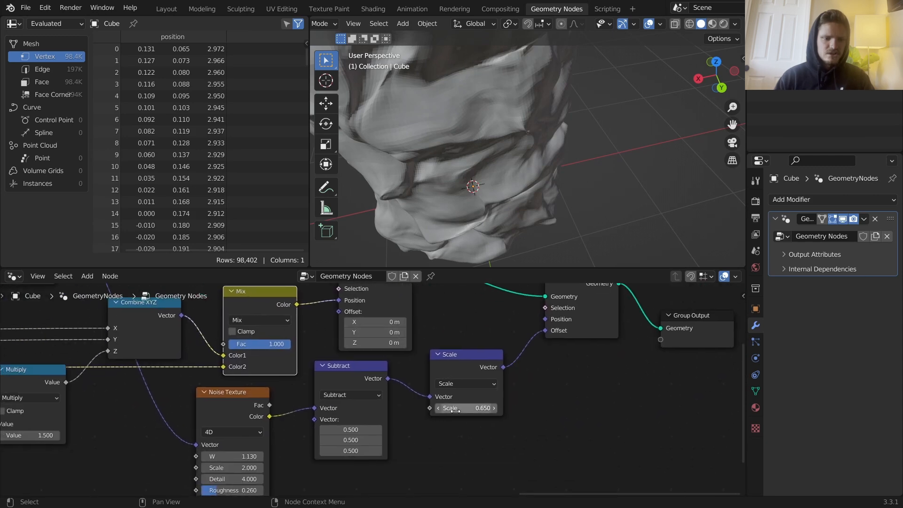
mouse_move(466, 408)
left_mouse_down()
mouse_move(416, 408)
mouse_move(468, 408)
left_mouse_up()
key("ctrl+z")
key("shift+a")
type("mi")
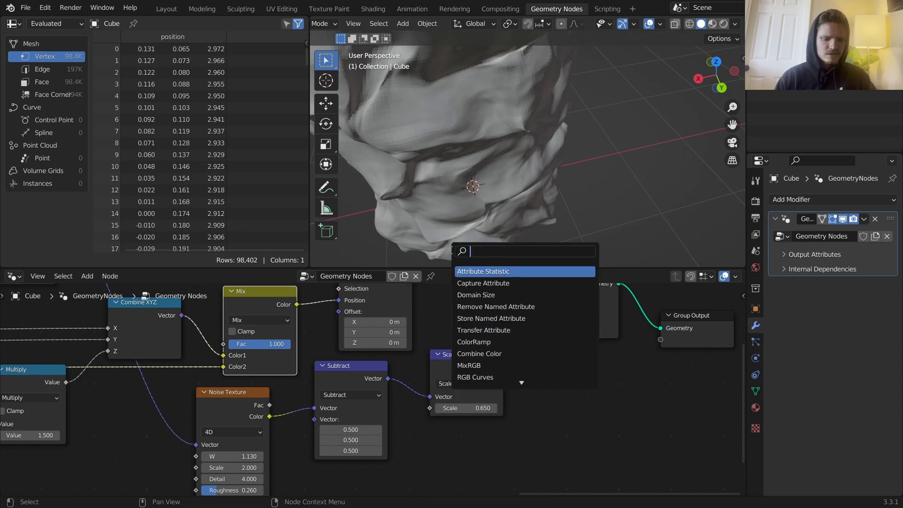
key("Return")
left_click(535, 342)
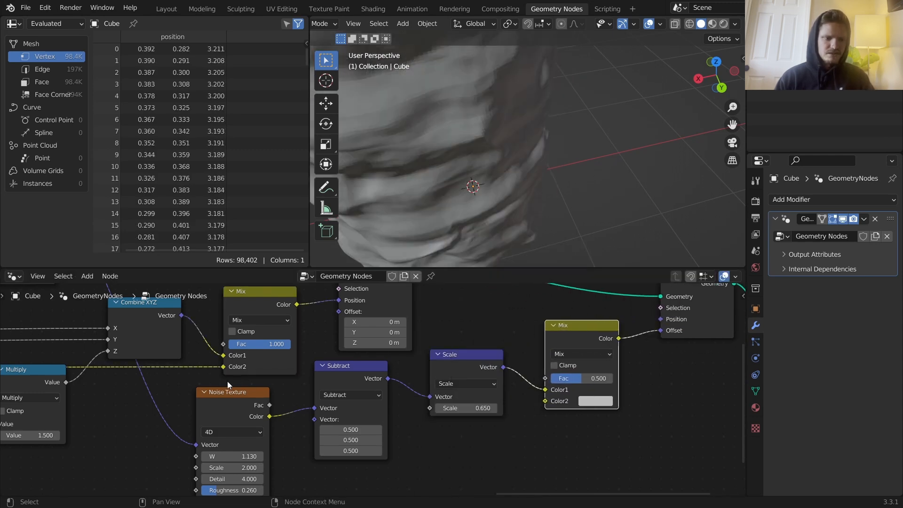
- Try linking the Position output to the new Mix node's Color2, with its factor set to 1.000
scroll(217, 378, "down", 7)
middle_click_drag(207, 376, 350, 392)
left_click_drag(79, 407, 683, 416)
scroll(548, 191, "down", 6)
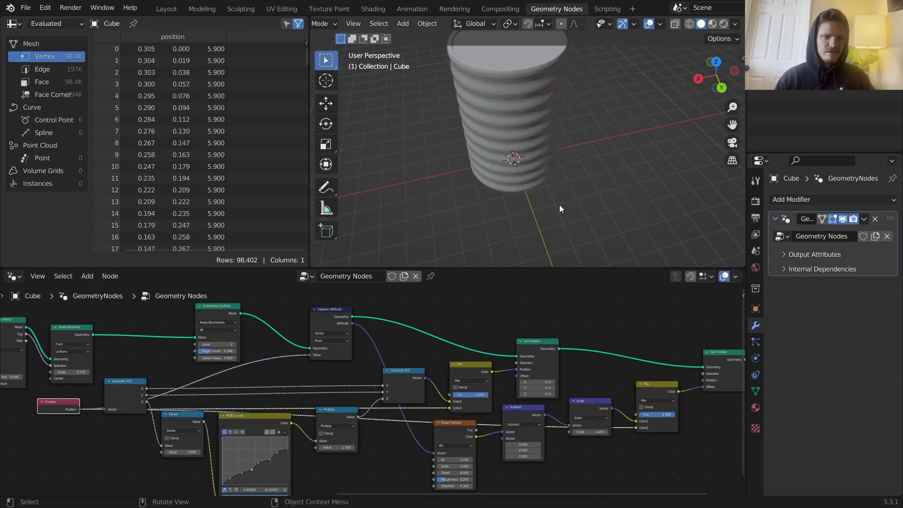
mouse_move(668, 415)
left_mouse_down()
mouse_move(642, 415)
mouse_move(674, 415)
left_mouse_up()
- Shift the noise offset's Scale node slightly upward and cut the Position link into the new Mix node's Color2
middle_click_drag(608, 410, 546, 396)
left_click_drag(546, 396, 530, 377)
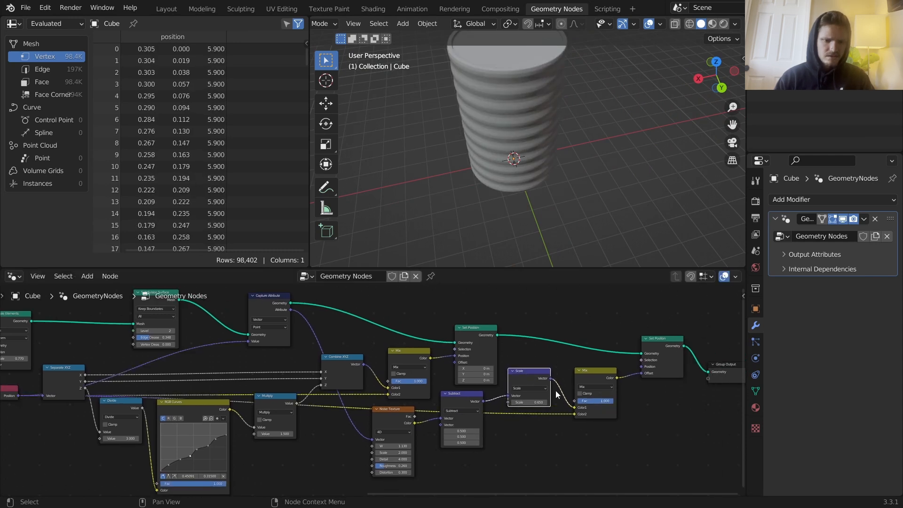
scroll(631, 383, "up", 3)
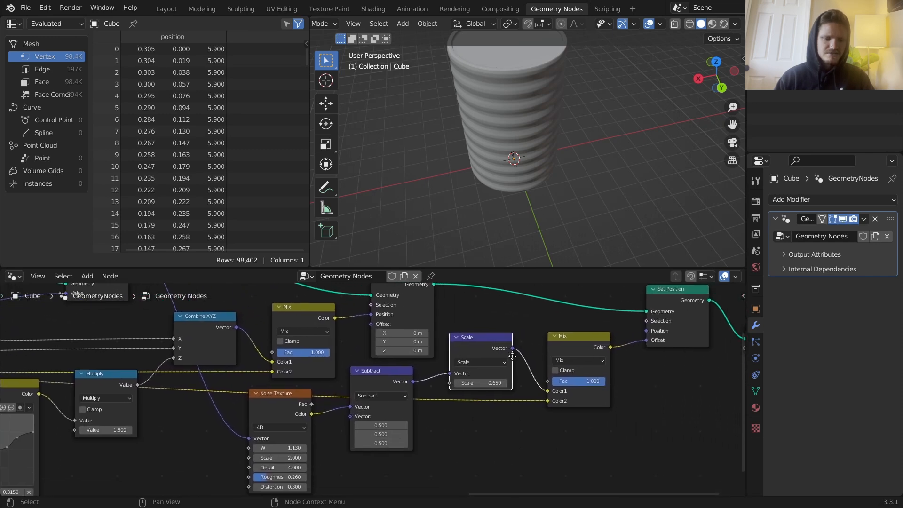
right_click_drag(527, 405, 529, 394, "ctrl")
- Set the offset Mix node's Color2 to black and its factor to 1.000
left_click(589, 402)
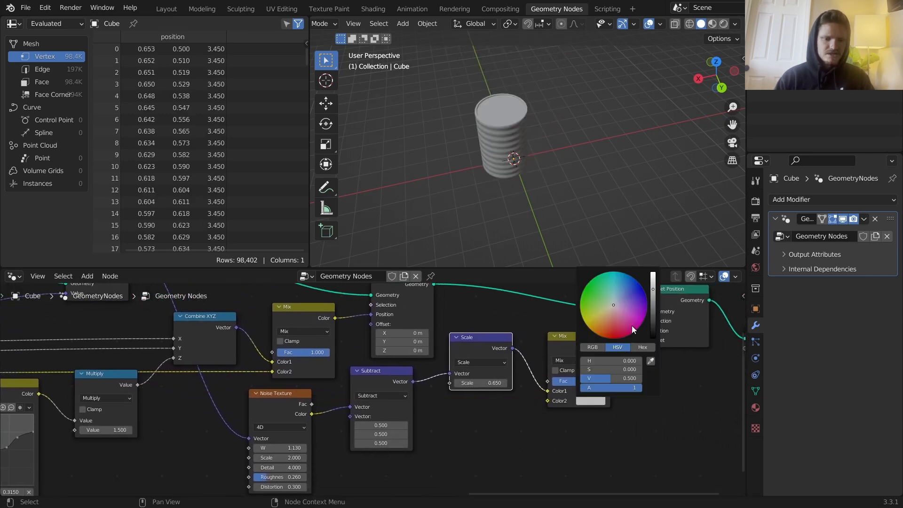
left_click_drag(650, 326, 653, 340)
mouse_move(598, 381)
left_mouse_down()
mouse_move(555, 381)
mouse_move(606, 380)
left_mouse_up()
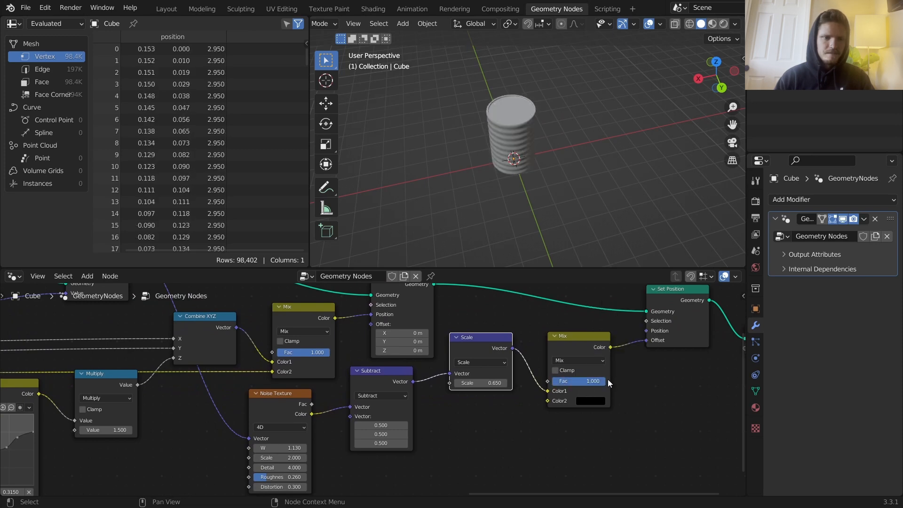
scroll(498, 103, "up", 5)
middle_click_drag(484, 88, 467, 147, "shift")
- Insert a Merge by Distance node between the Scale Elements and Subdivision Surface nodes
scroll(283, 369, "down", 9)
middle_click_drag(109, 362, 188, 377)
scroll(357, 349, "up", 7)
middle_click_drag(573, 318, 307, 348)
key("shift+a")
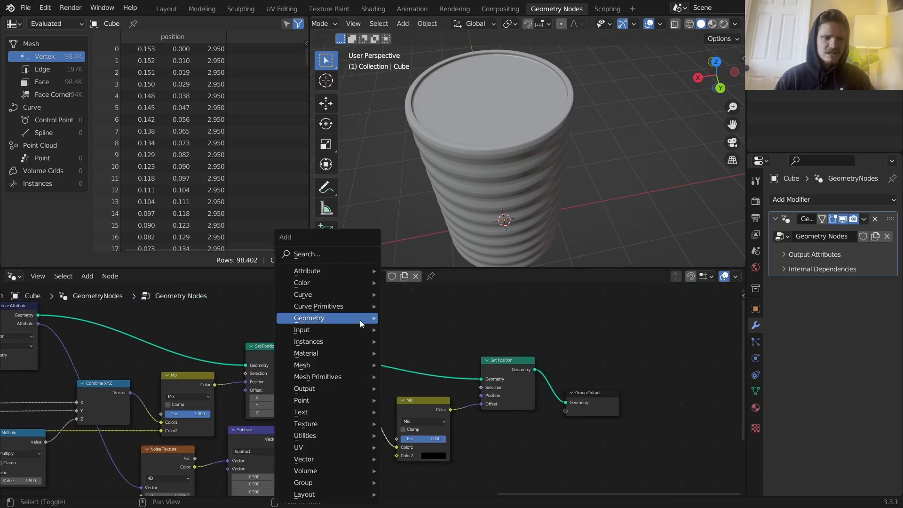
left_click(315, 250)
type("merge")
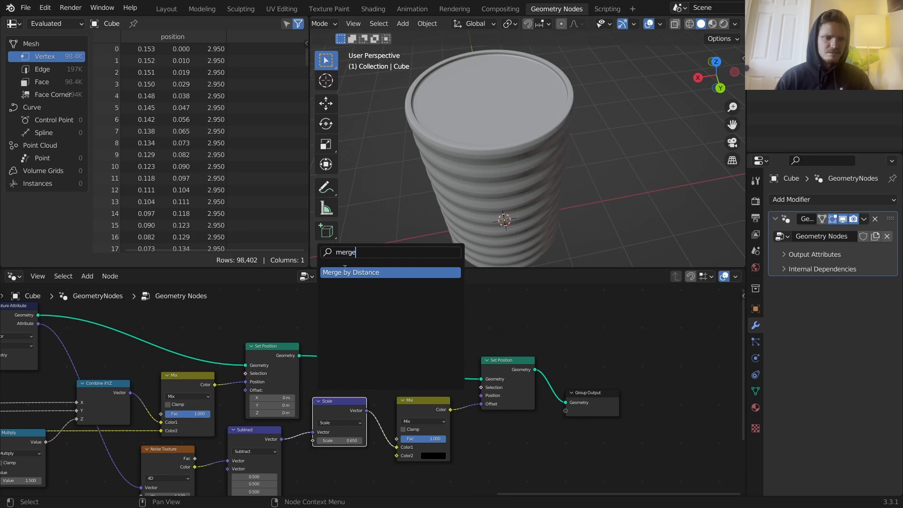
left_click(343, 272)
left_click(193, 288)
middle_click_drag(132, 331, 497, 383)
left_click_drag(571, 354, 145, 395)
middle_click_drag(258, 390, 236, 378)
- Mute and unmute the Merge by Distance node to compare its effect on the can
key("m")
key("m")
key("m")
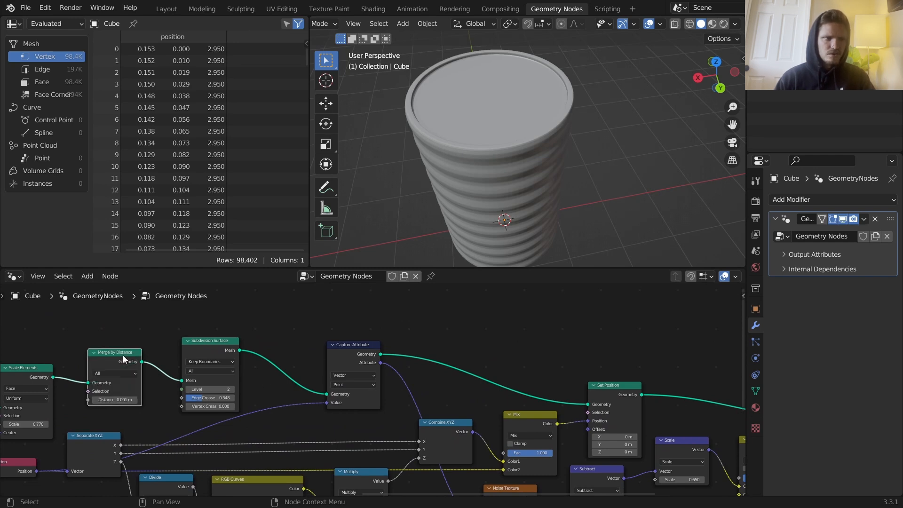
key("m")
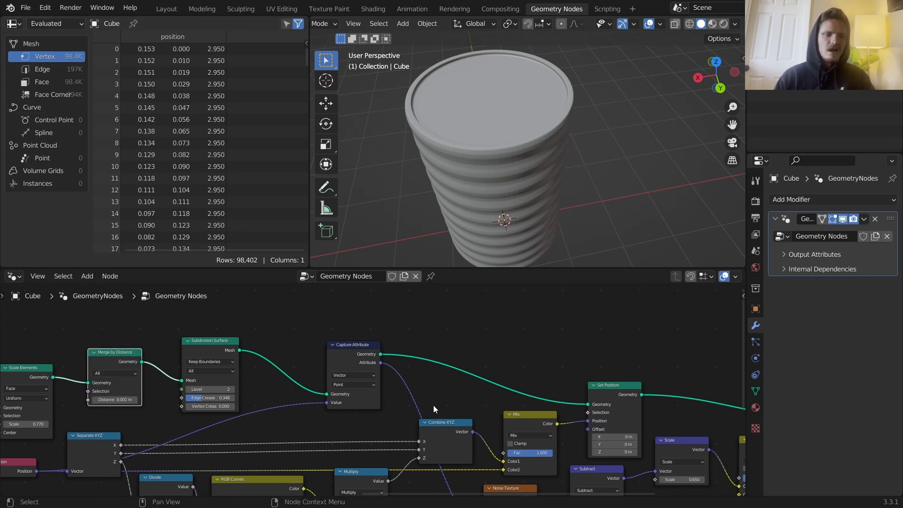
- Set the factors of both the offset Mix node and the position Mix node to 0.000
middle_click_drag(433, 405, 347, 358)
middle_click_drag(632, 383, 569, 365)
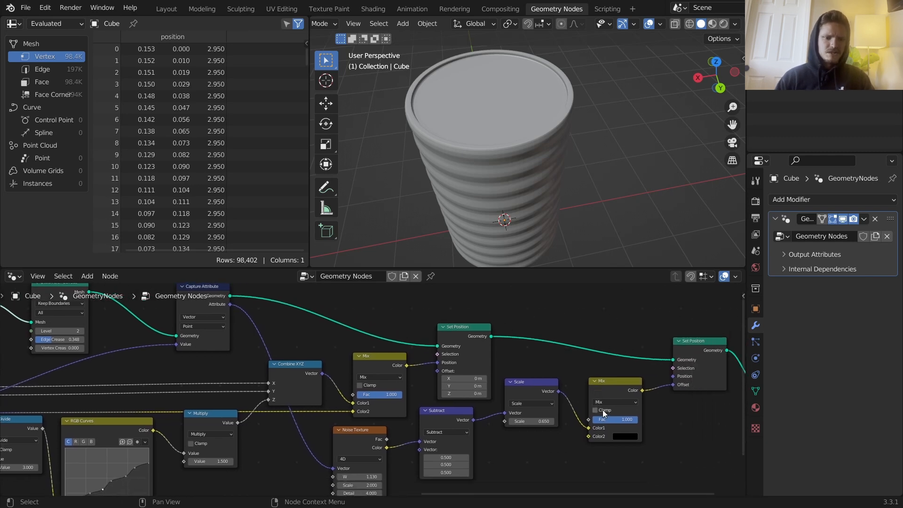
left_click_drag(617, 420, 575, 420)
middle_click_drag(499, 188, 498, 160)
left_click_drag(386, 396, 357, 394)
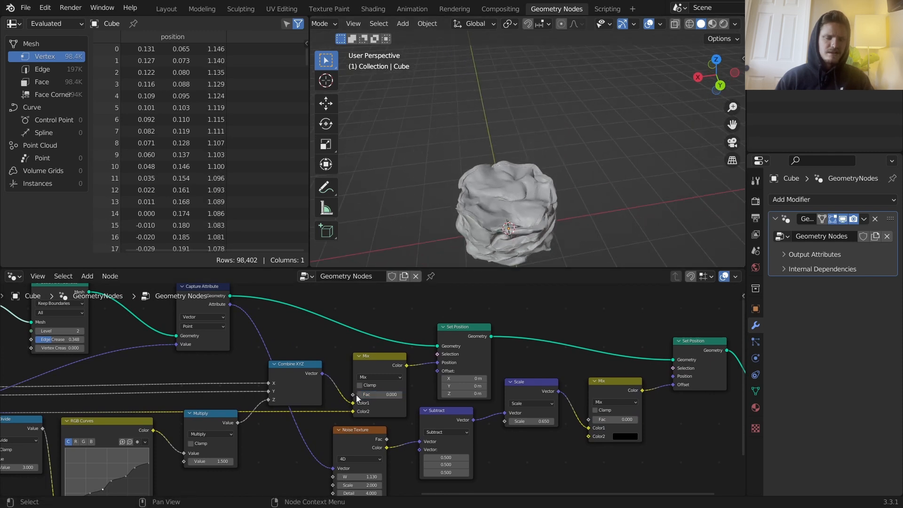
middle_click_drag(522, 211, 553, 92)
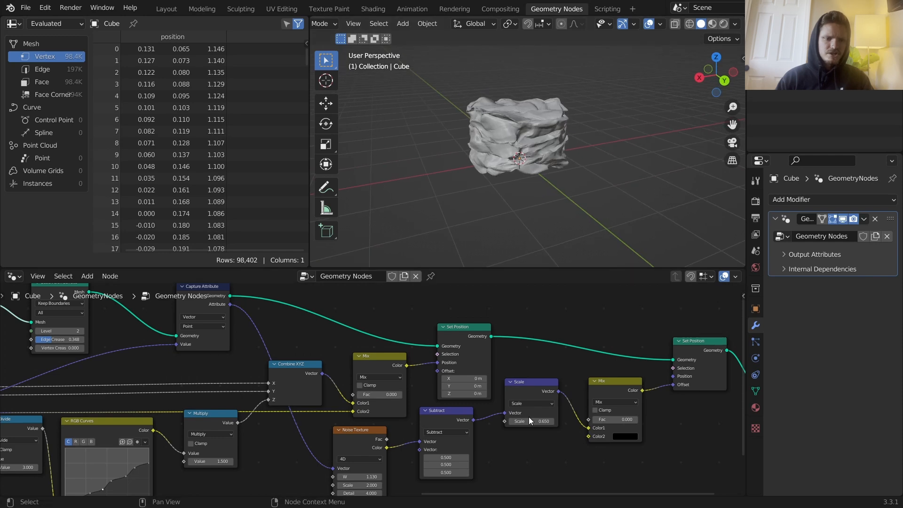
- Add a Value node below the Multiply node and connect it to the factors of both Mix nodes
key("shift+a")
type("value")
key("Return")
left_click(259, 480)
middle_click_drag(256, 481, 274, 408)
scroll(274, 408, "down", 3)
left_click_drag(300, 398, 276, 447)
right_click_drag(296, 446, 594, 353, "alt")
- Vary the Value node to preview the can crushing and reset it to 0
scroll(385, 413, "up", 2)
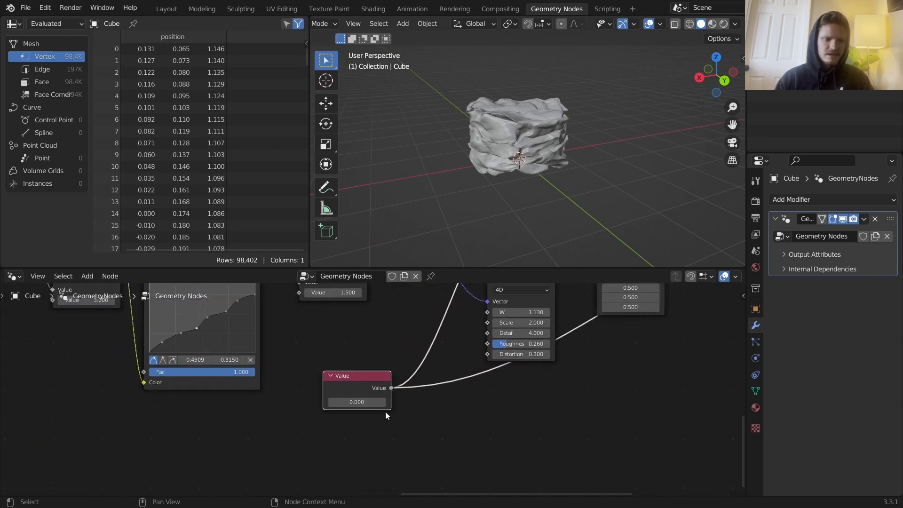
left_click_drag(362, 402, 435, 431)
left_click_drag(371, 402, 344, 402, "shift")
mouse_move(356, 402)
left_mouse_down()
mouse_move(397, 402)
mouse_move(351, 402)
left_mouse_up()
type("0")
key("Return")
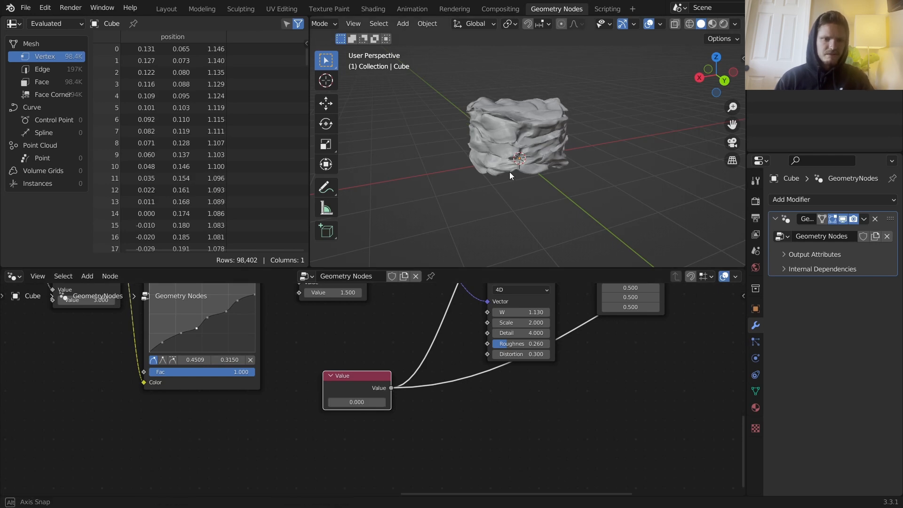
- Lower the Noise Texture's Scale to 1.2, trying 1 along the way
middle_click_drag(509, 171, 514, 183)
middle_click_drag(562, 333, 507, 417)
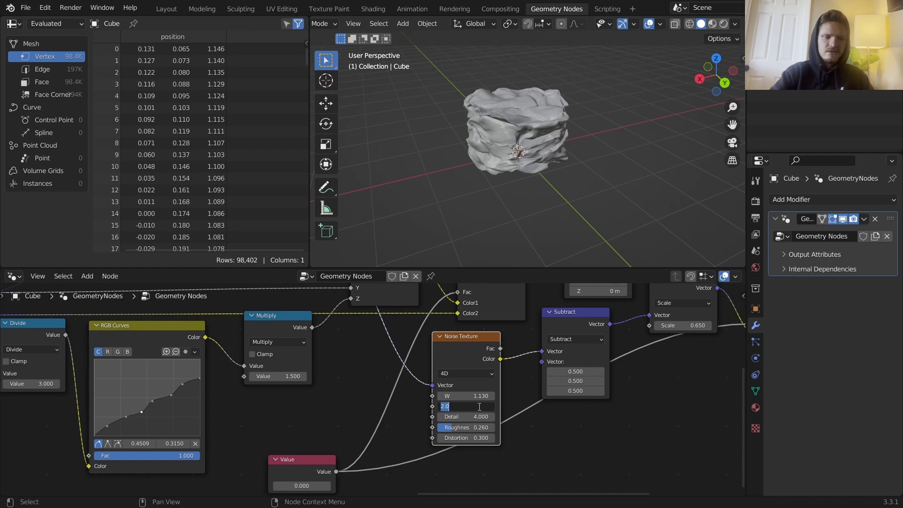
type("1")
key("Return")
middle_click_drag(560, 106, 553, 79)
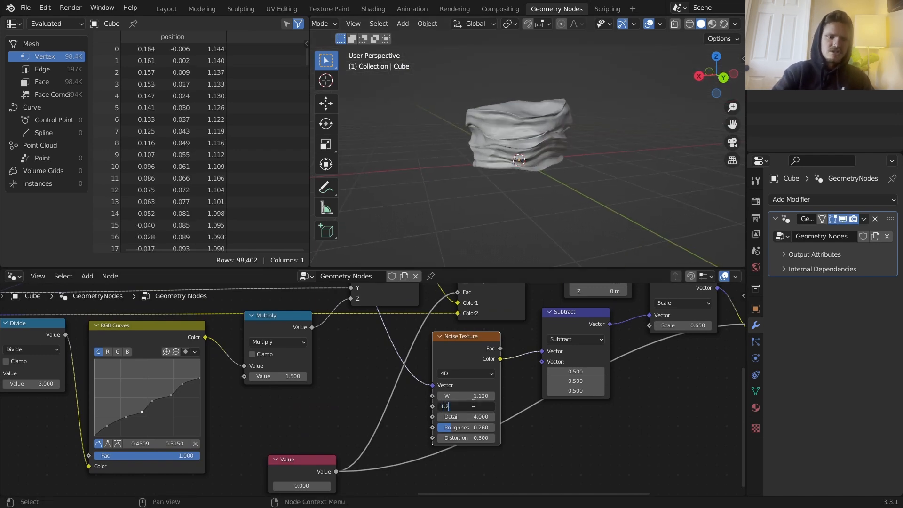
key("Return")
mouse_move(539, 110)
middle_mouse_down()
mouse_move(541, 156)
mouse_move(543, 119)
middle_mouse_up()
- Move the Value node away from the Mix nodes and add a shared reroute point on its two outgoing links
middle_click_drag(316, 451, 373, 380)
left_click_drag(357, 414, 195, 436)
right_click_drag(364, 373, 335, 342, "shift")
- Add a Scene Time node and connect its Seconds output to the reroute point in place of the Value node
middle_click_drag(322, 370, 393, 345)
key("shift+a")
left_click(393, 251)
type("scene")
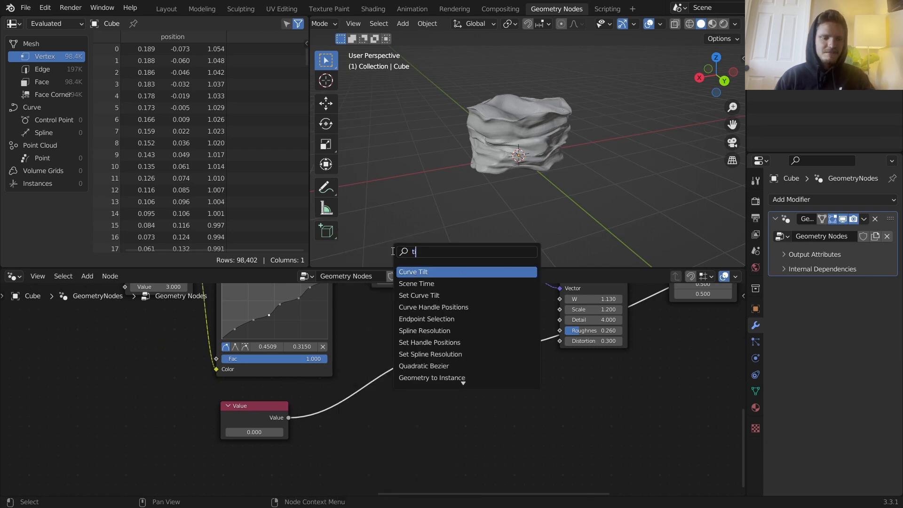
key("Return")
left_click(298, 457)
left_click_drag(346, 455, 442, 357)
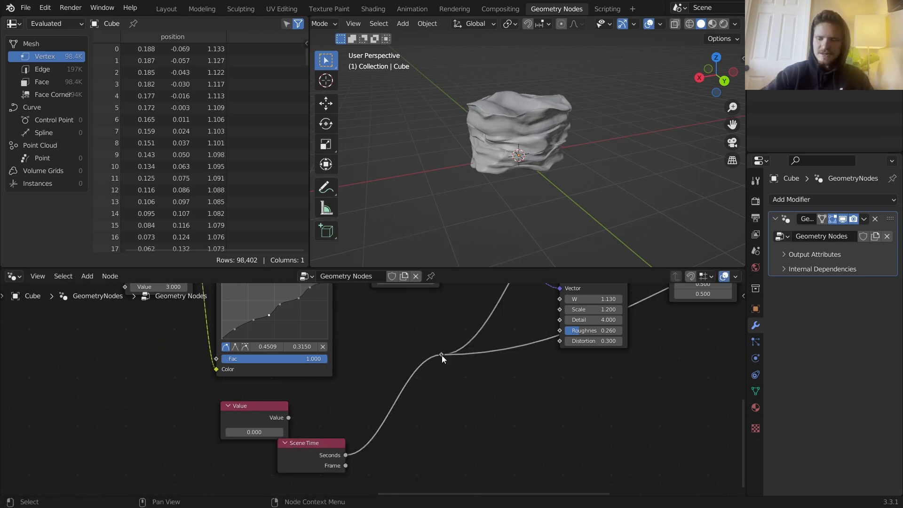
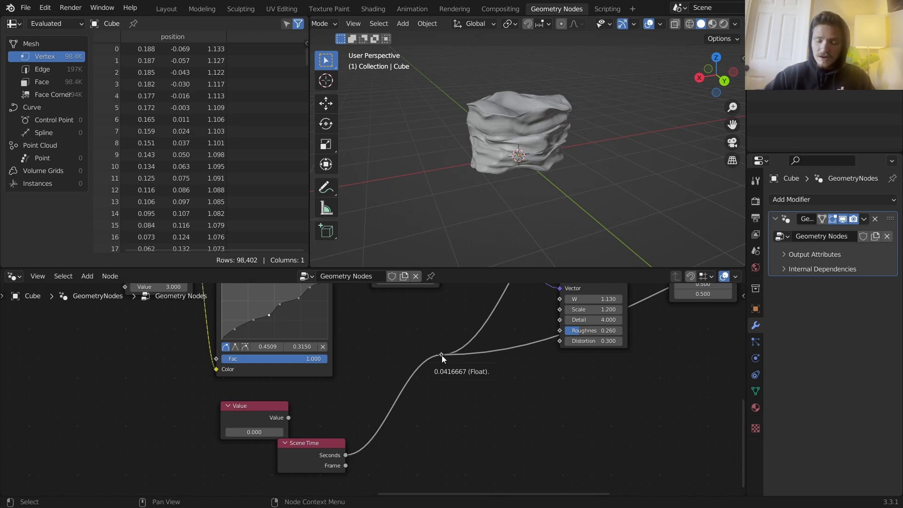
- Play the animation to preview how scene time drives the can, and stop it
key("shift")
key("space")
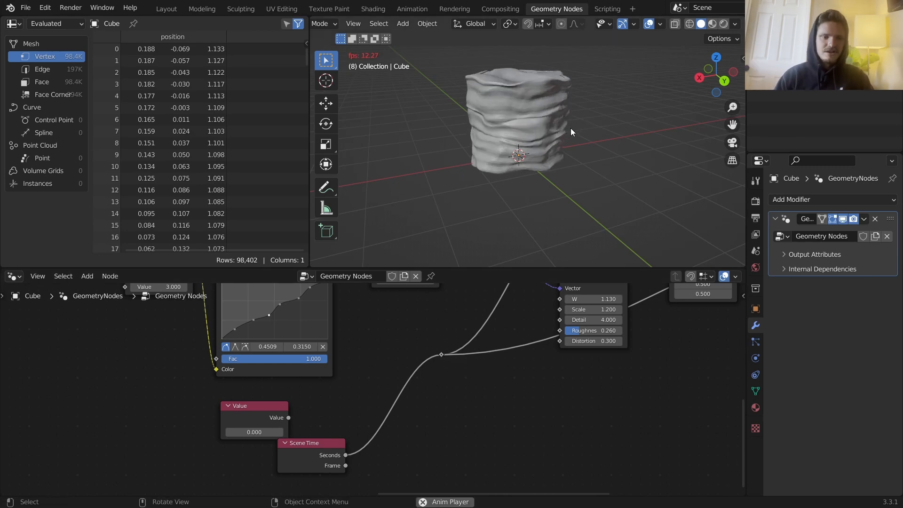
key("space")
- Insert a Map Range node between Scene Time's Seconds output and the reroute point
key("shift+a")
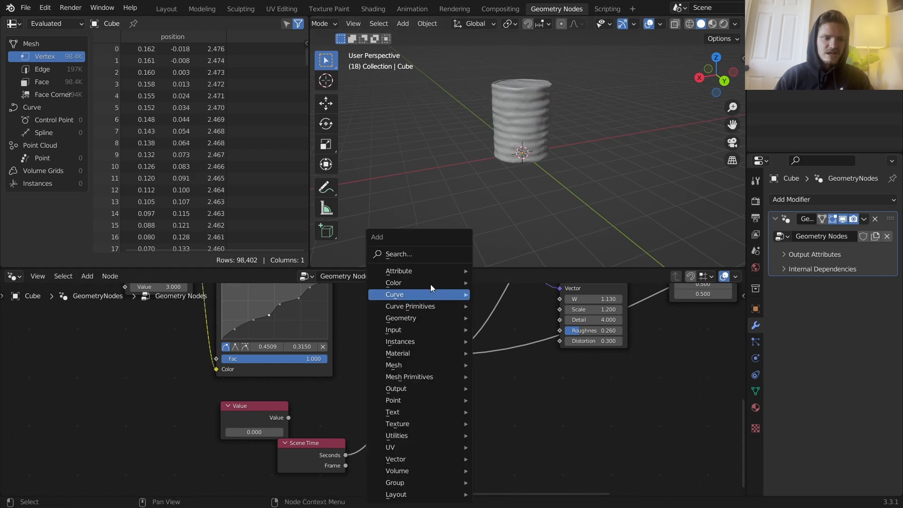
left_click(413, 256)
type("rang")
key("Return")
left_click(423, 374)
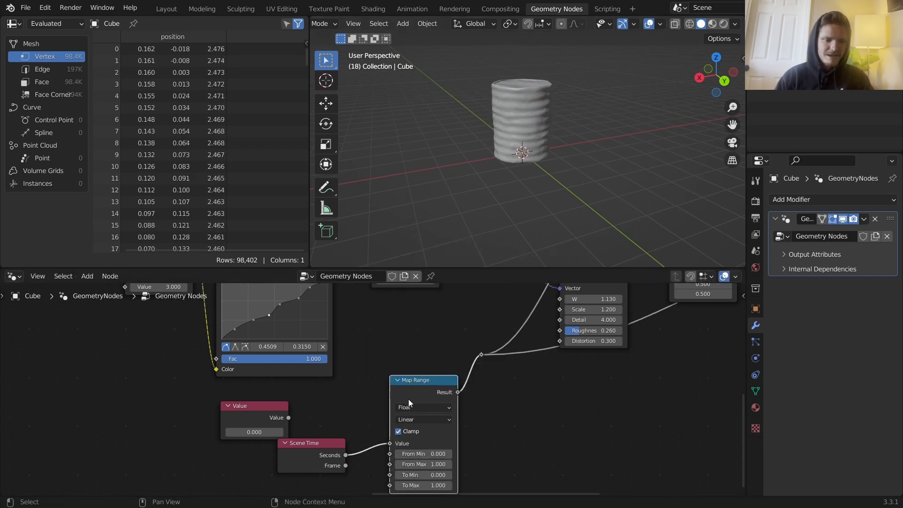
- Reverse the Map Range output by setting To Min to 1 and To Max to 0
scroll(424, 400, "up", 2)
left_click(447, 461)
type("1")
key("Tab")
type("0")
key("Return")
- Play the reversed crush animation and return to the first frame
key("space")
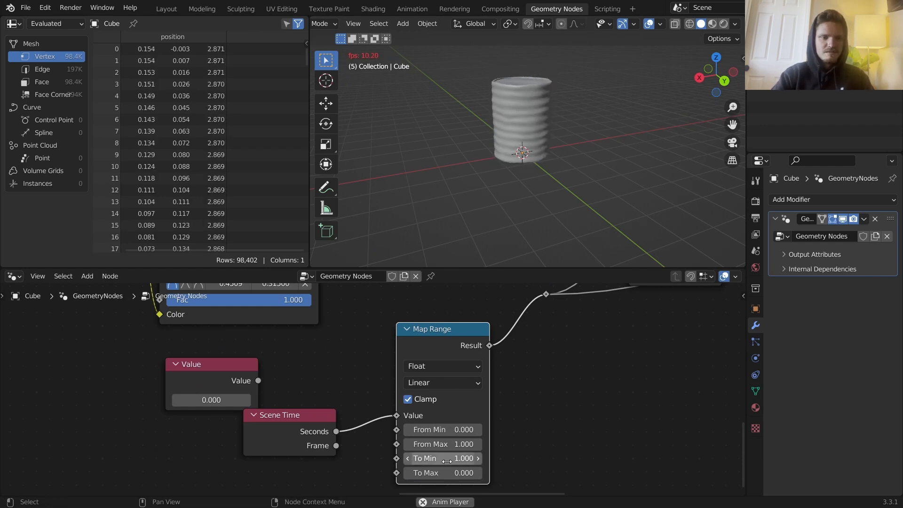
key("space")
key("shift+Left")
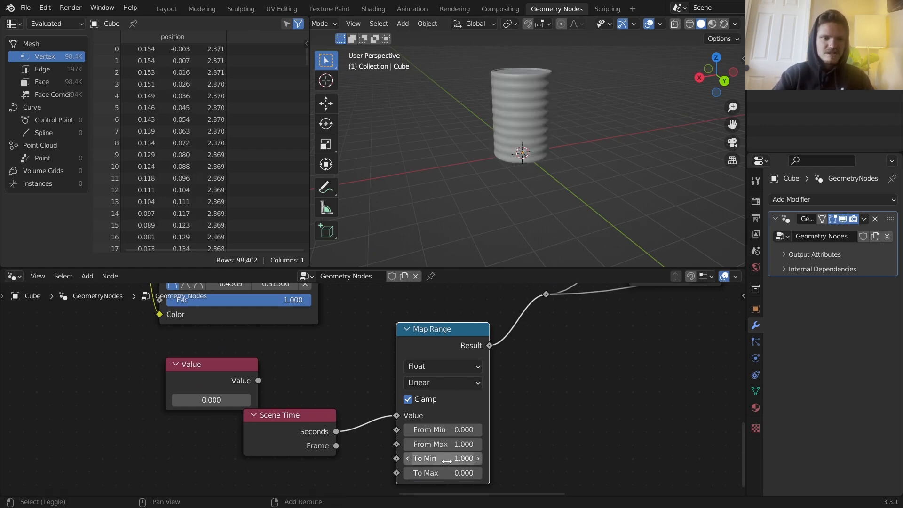
- Move the Scene Time node away from Map Range and set the Map Range's From Max to 0.333
middle_click_drag(364, 450, 443, 409)
left_click_drag(395, 385, 271, 407)
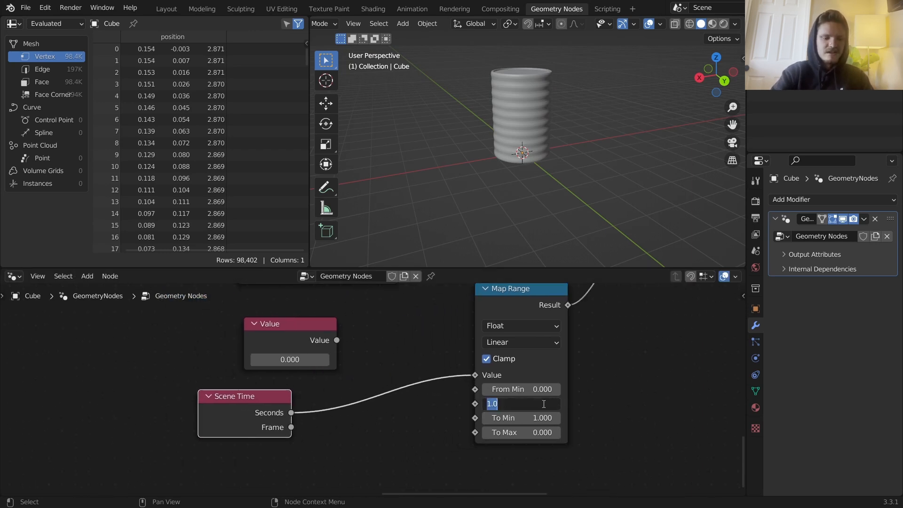
key("Return")
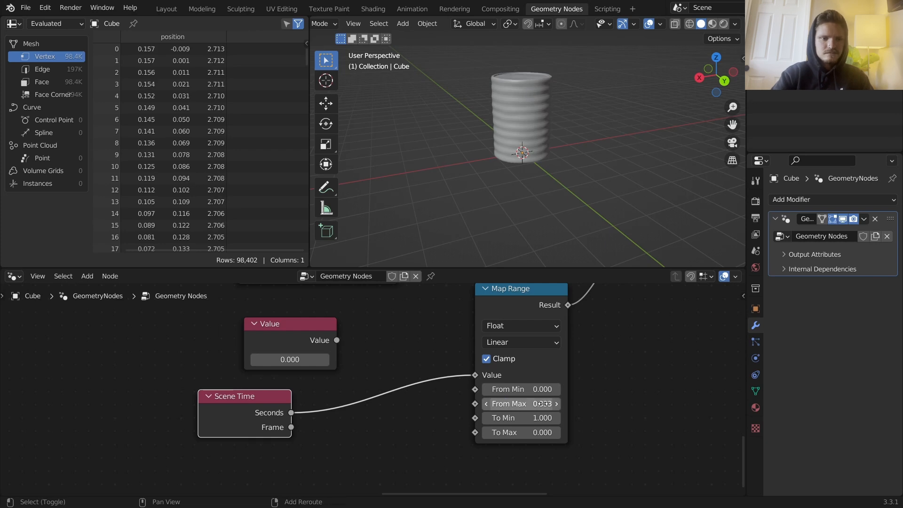
- Play the faster crush animation from the first frame and stop it once the can is crushed
key("space")
key("shift+Left")
key("space")
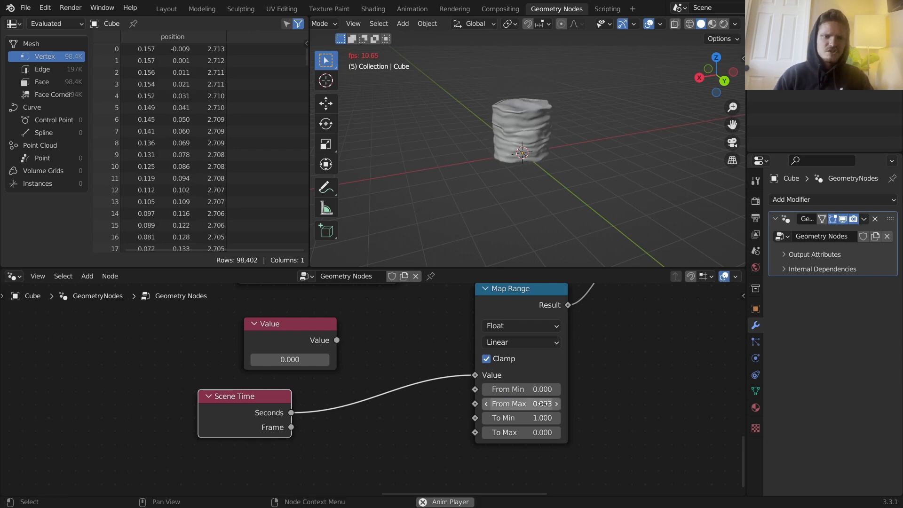
key("space")
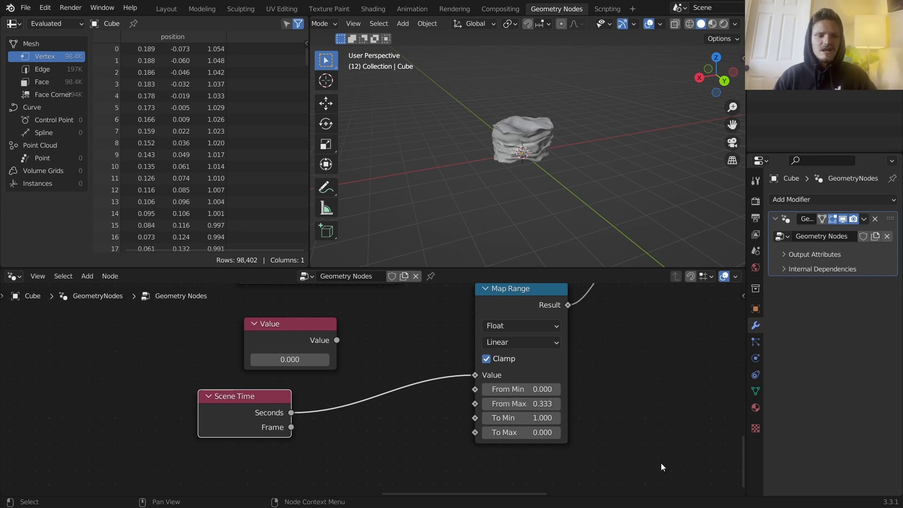
- Set the Map Range interpolation to Stepped Linear and play the crush animation from the first frame
left_click(535, 343)
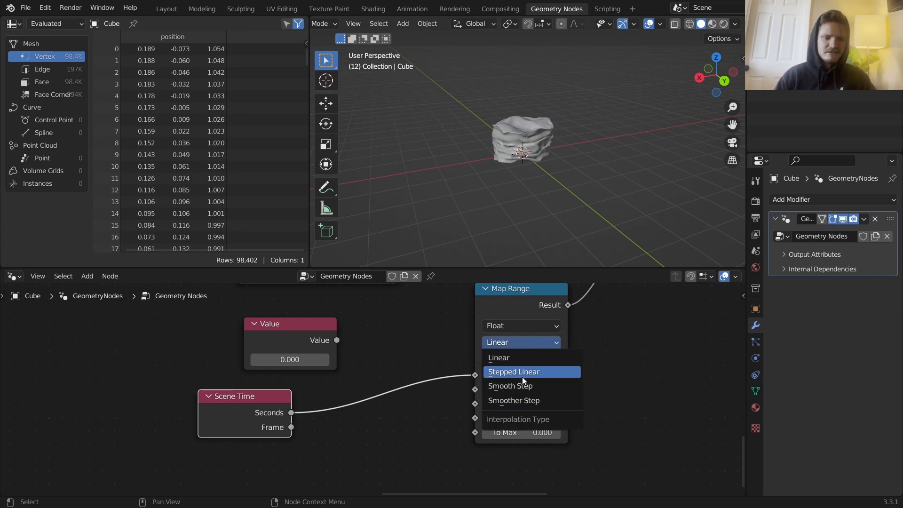
left_click(523, 374)
key("shift+Left")
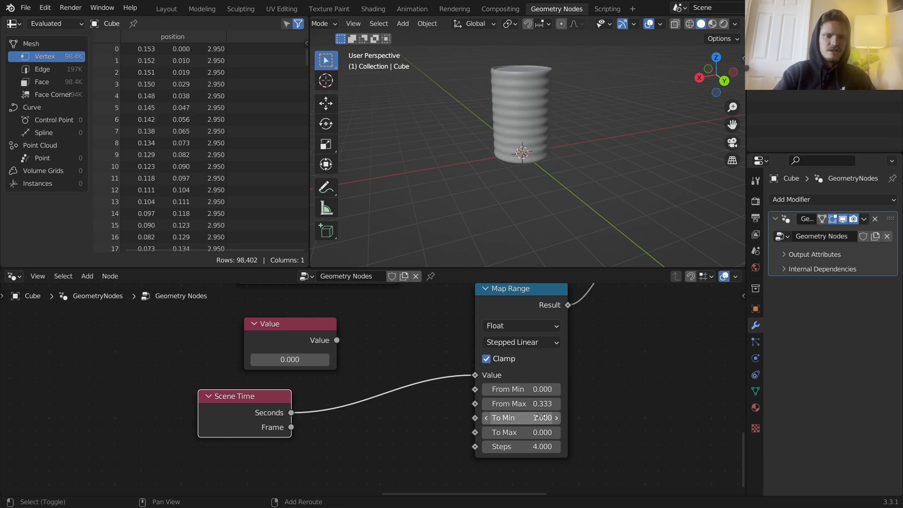
key("space")
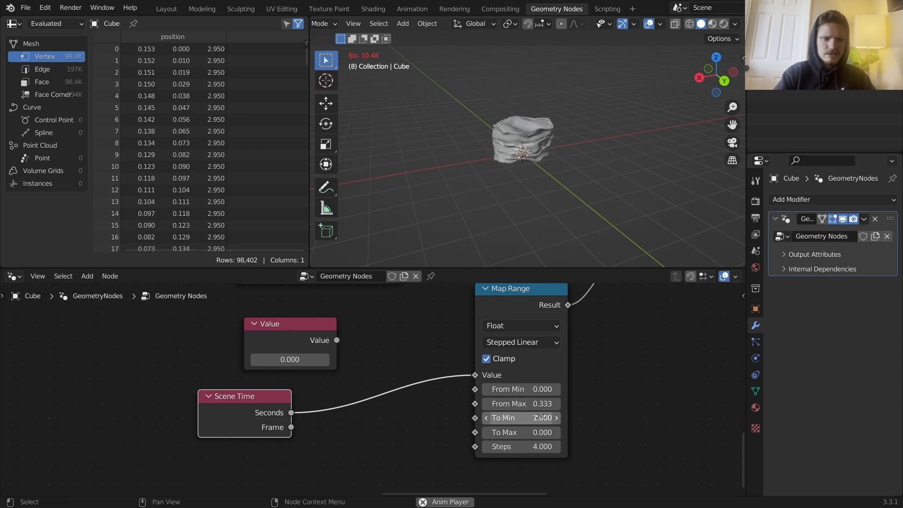
key("Escape")
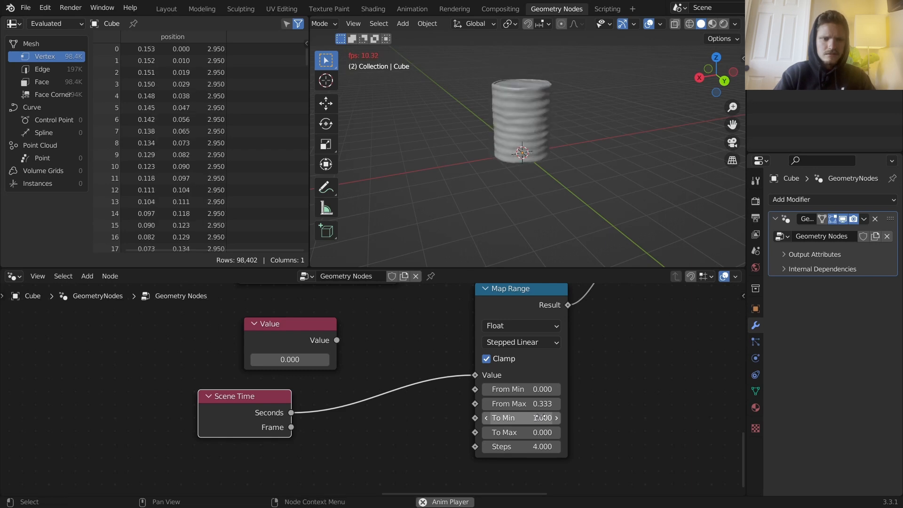
- Replay the stepped crush animation and view the can from a higher angle
key("Escape")
key("space")
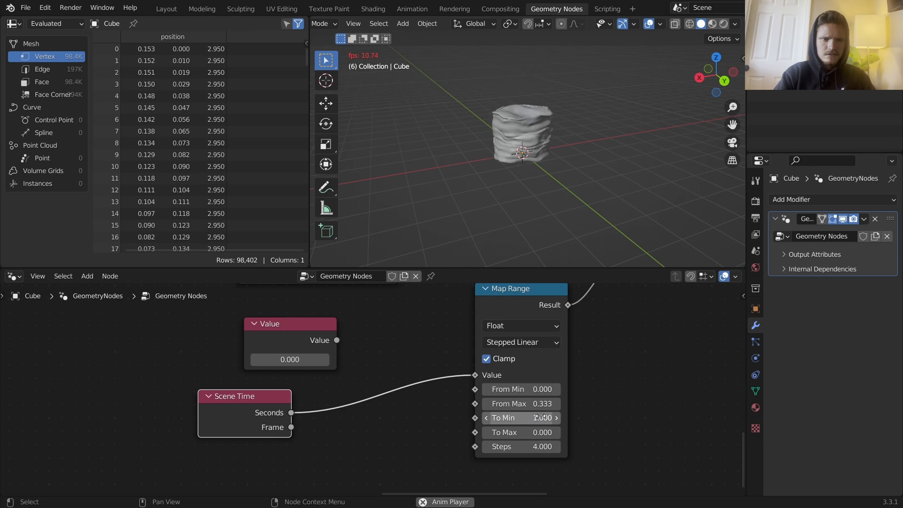
key("Escape")
middle_click_drag(589, 181, 632, 73)
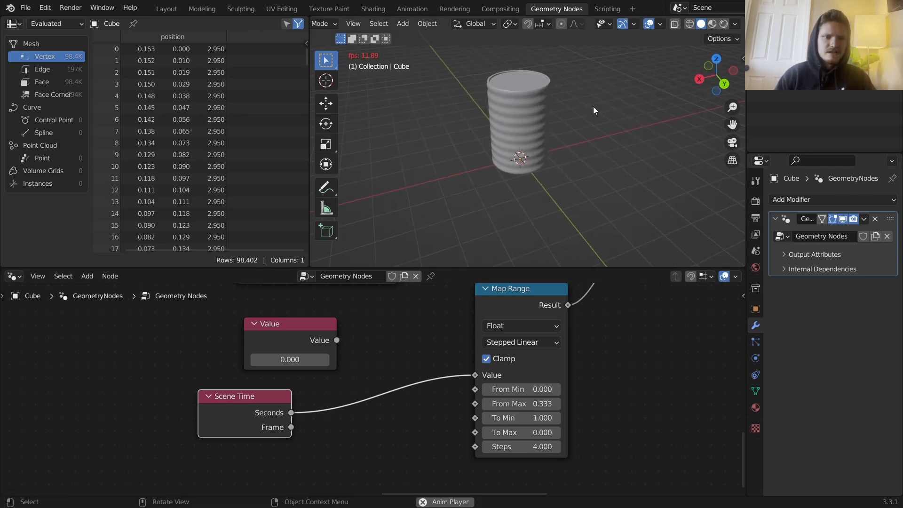
key("space")
key("Escape")
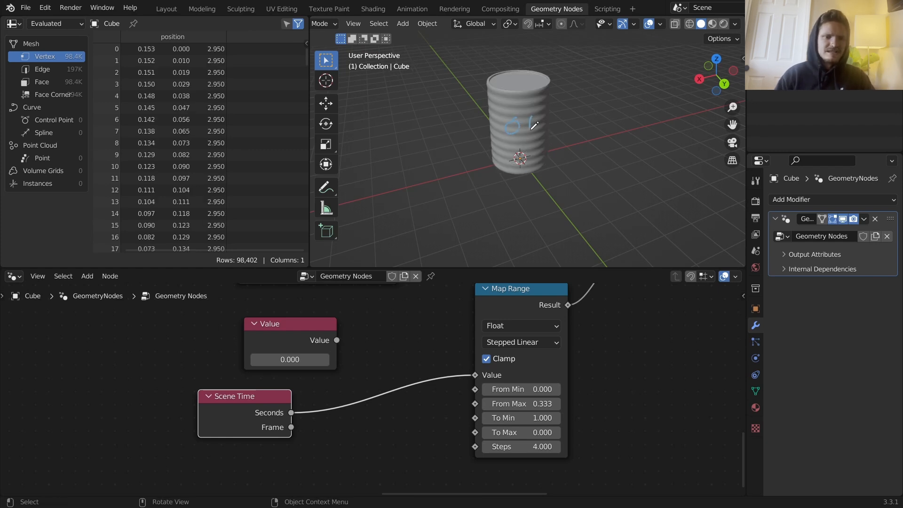
- Move the Scene Time and Value nodes farther from Map Range and replay the crush animation
mouse_move(259, 413)
left_mouse_down()
mouse_move(250, 422)
mouse_move(244, 415)
left_mouse_up()
left_click_drag(287, 342, 206, 351)
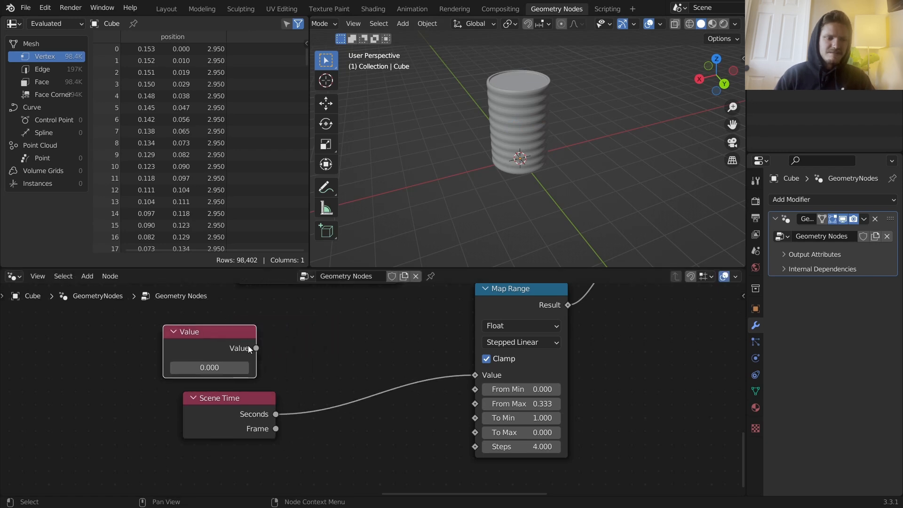
left_click_drag(293, 323, 292, 325)
key("Escape")
key("space")
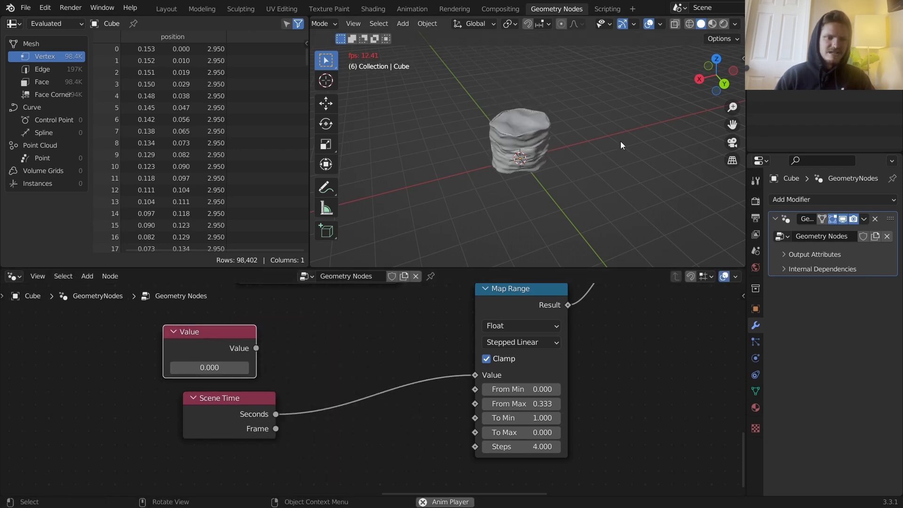
key("Escape")
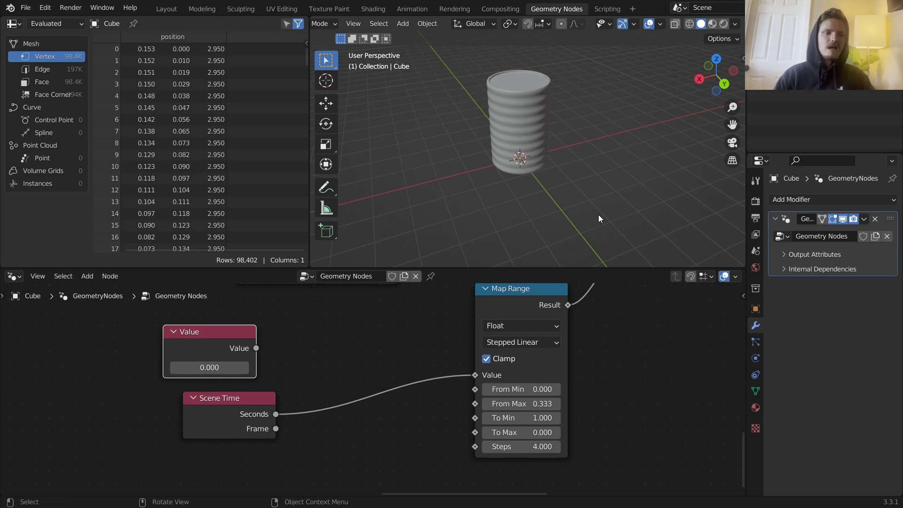
- Look over the whole geometry node tree and play the animation until the can is crushed
middle_click_drag(628, 347, 529, 404)
scroll(553, 388, "down", 15)
middle_click_drag(602, 328, 552, 358)
scroll(412, 400, "down", 7)
middle_click_drag(241, 368, 229, 385)
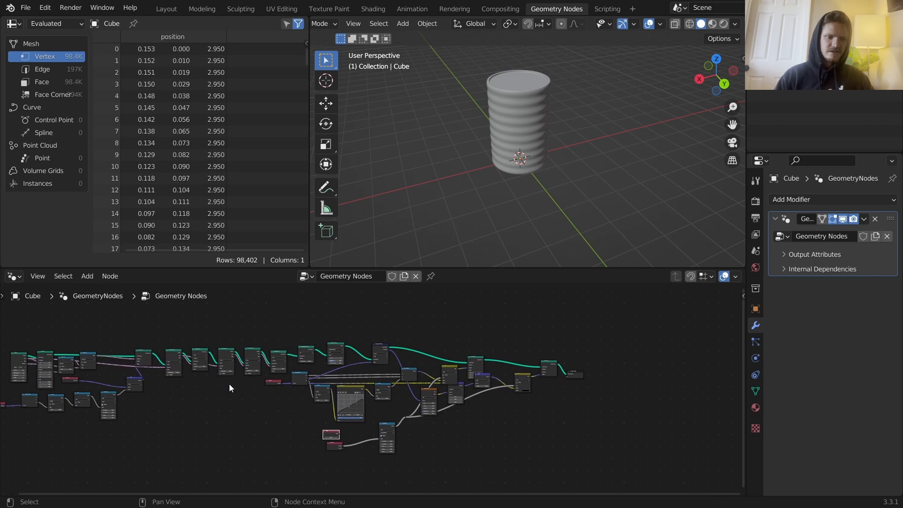
scroll(386, 385, "up", 3)
key("space")
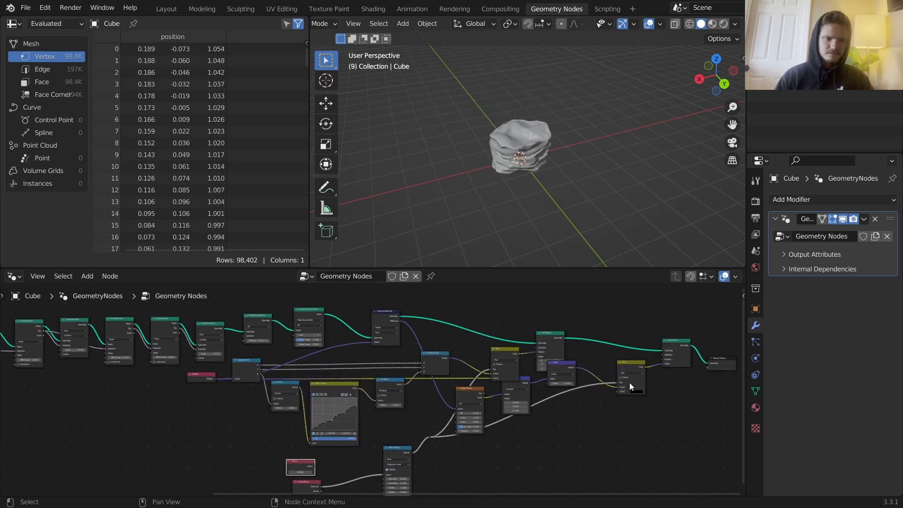
- Insert a Set Material node between the last Set Position and Group Output, and assign the existing Material to it
middle_click_drag(628, 384, 512, 394)
scroll(558, 389, "up", 8)
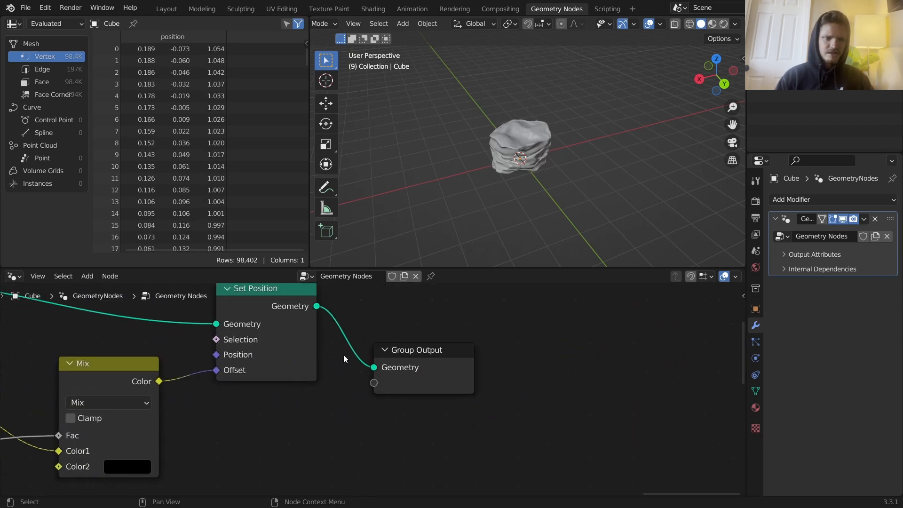
left_click_drag(400, 382, 653, 336)
key("shift+a")
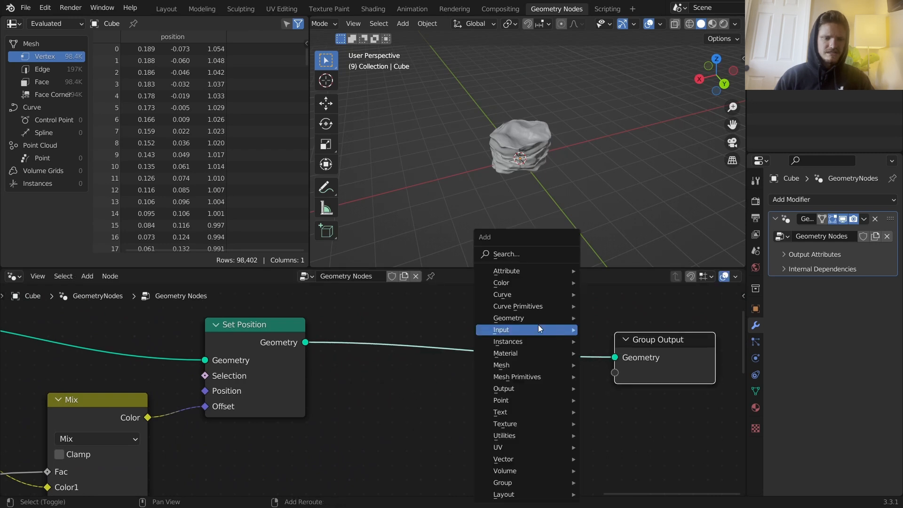
left_click(519, 255)
type("set")
left_click(551, 302)
left_click(371, 344)
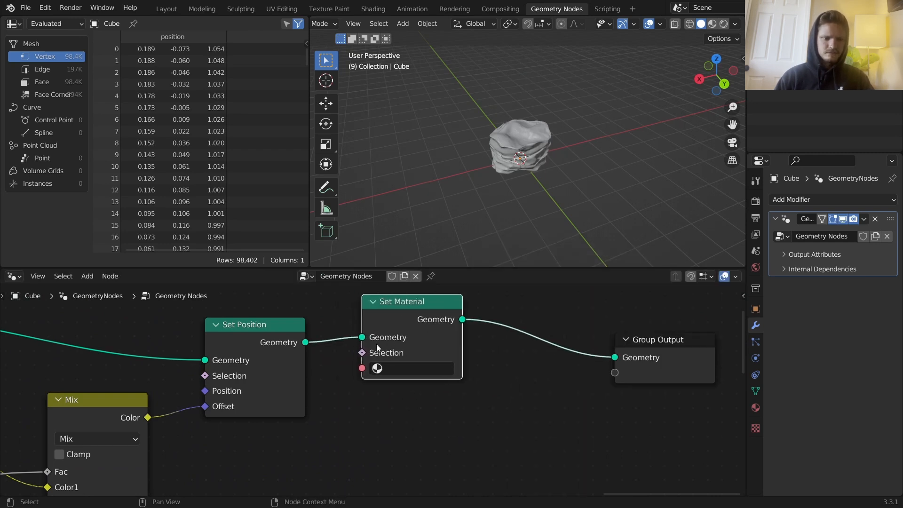
left_click(405, 364)
left_click(405, 219)
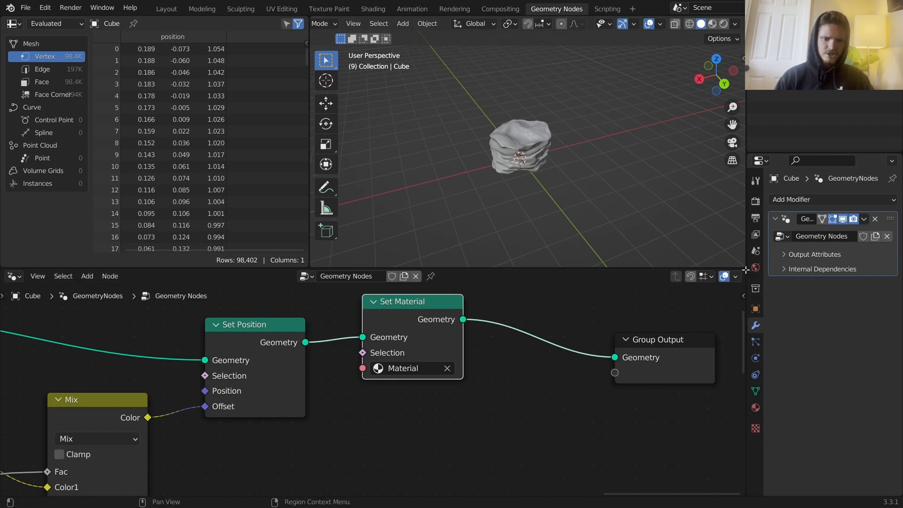
- Split the node editor in two and turn the new area into a Shader Editor
left_click_drag(725, 272, 241, 286)
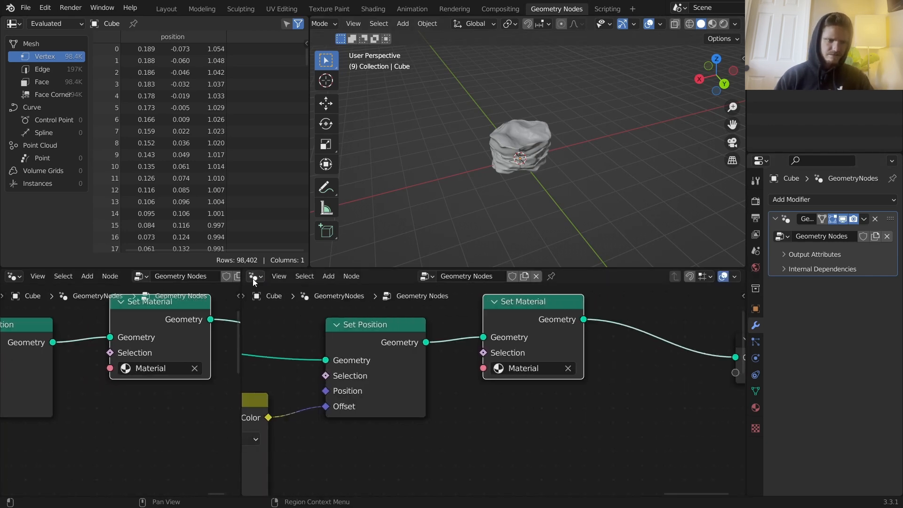
left_click(253, 279)
left_click(294, 383)
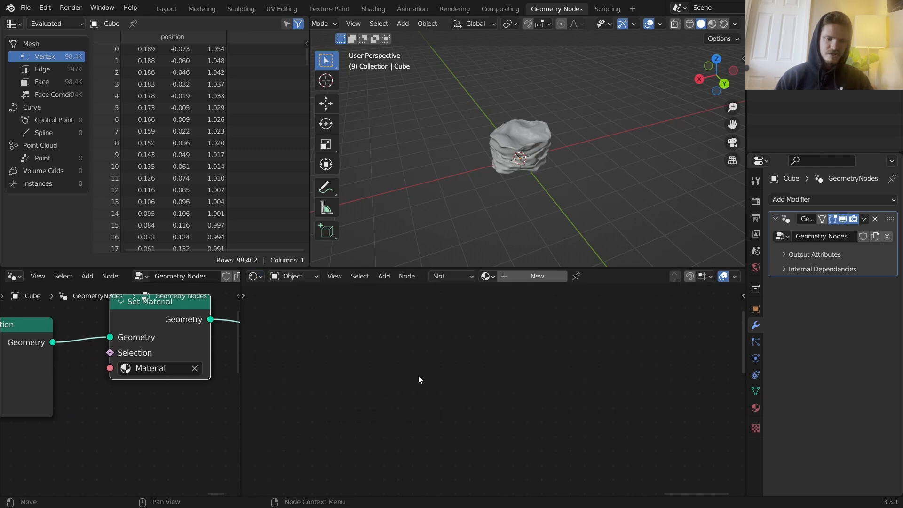
- Assign the existing Material to the object, rename it "can", and bring its shader nodes into view
left_click(488, 276)
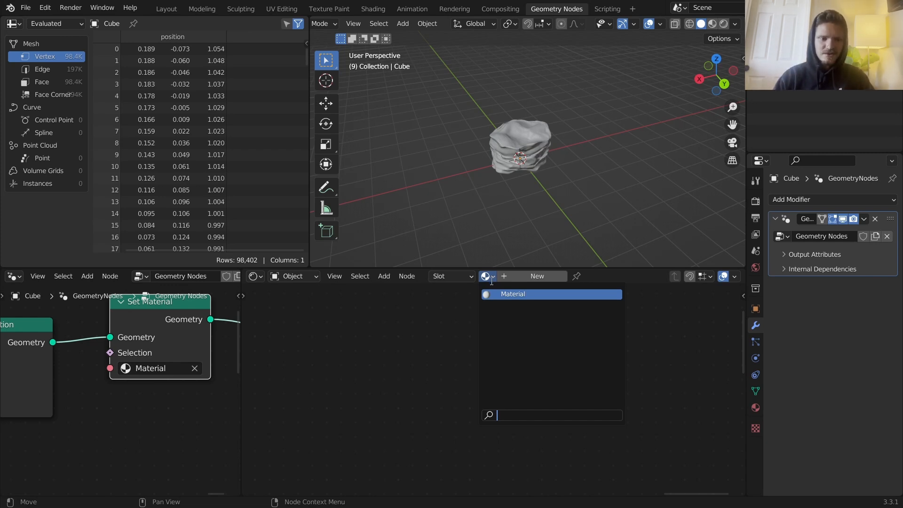
left_click(502, 294)
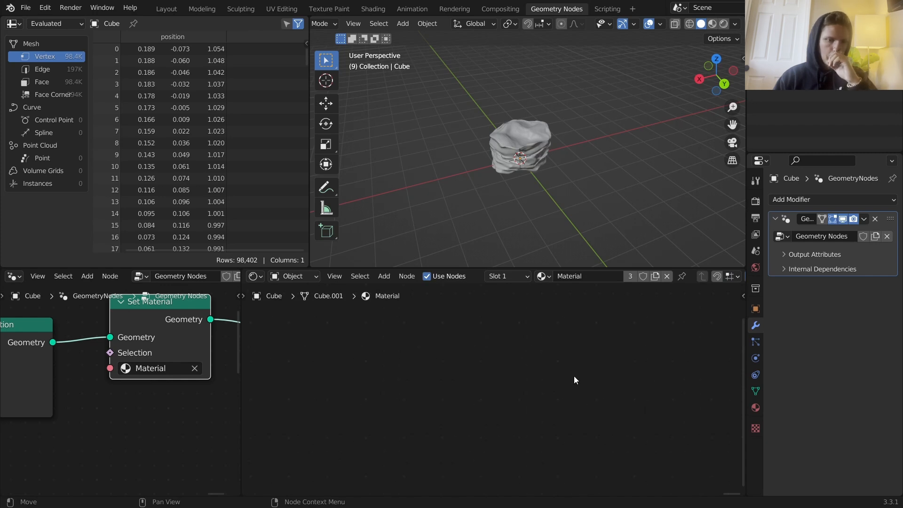
key("Return")
key("Home")
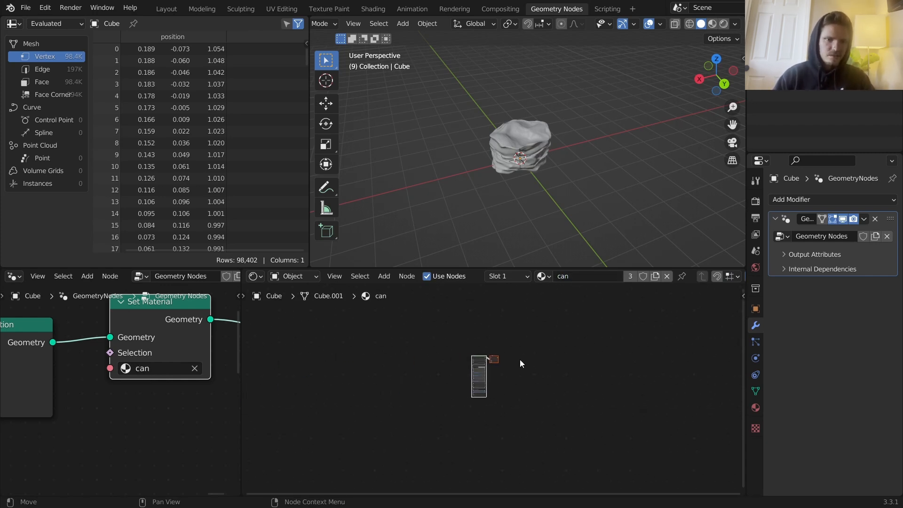
scroll(519, 363, "up", 12)
- Switch the viewport to rendered shading, try adjusting the Principled BSDF base color, and undo that adjustment
left_click(723, 24)
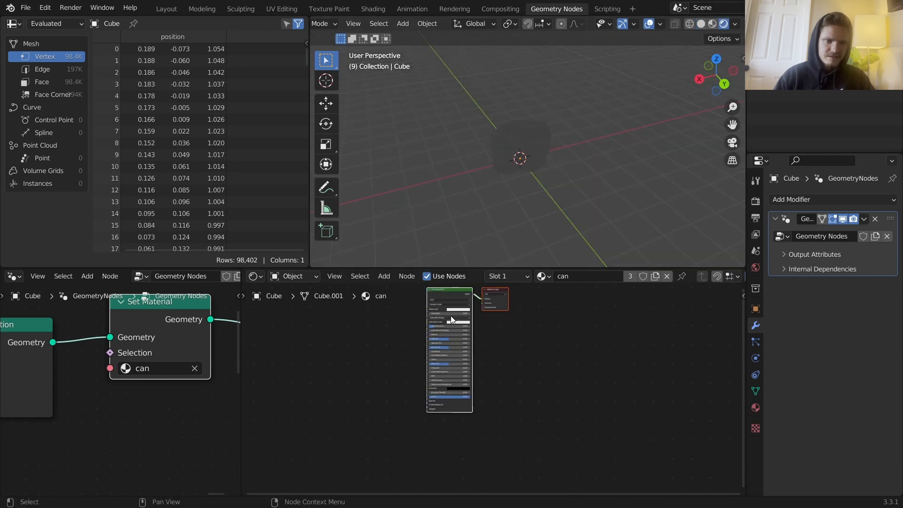
left_click(454, 309)
left_click_drag(462, 270, 456, 260)
key("ctrl+z")
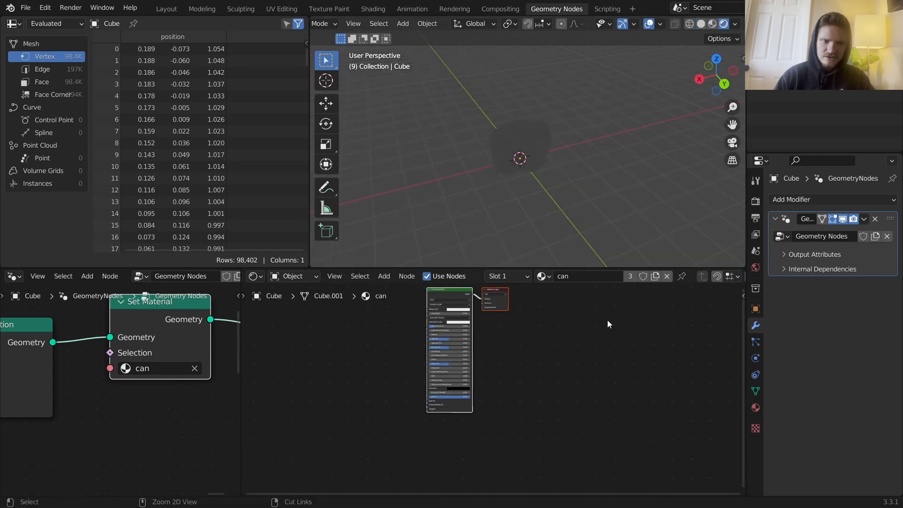
- Set the render engine to Cycles and choose its render device
left_click(756, 202)
left_click(828, 201)
left_click(846, 236)
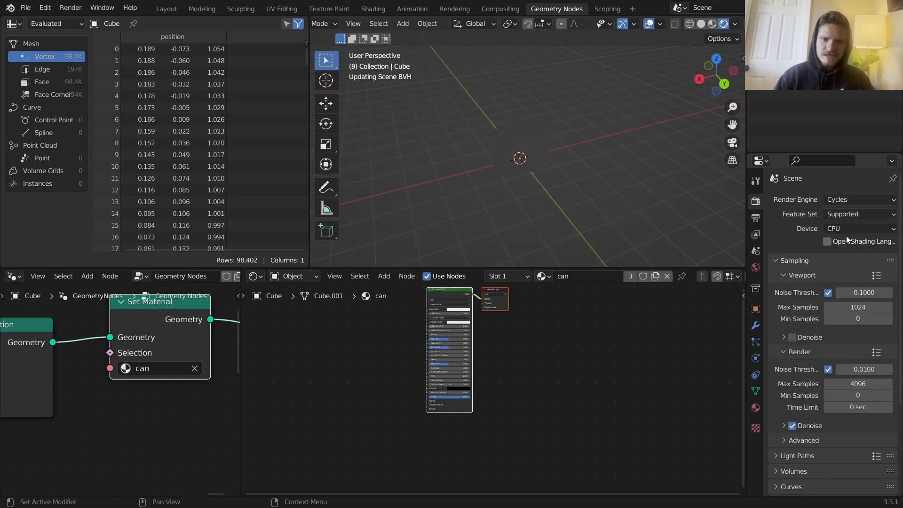
left_click(846, 229)
left_click(845, 254)
- Use an Environment Texture as the world color and load the peppermint 2k HDR image from the HDRIs folder
left_click(754, 269)
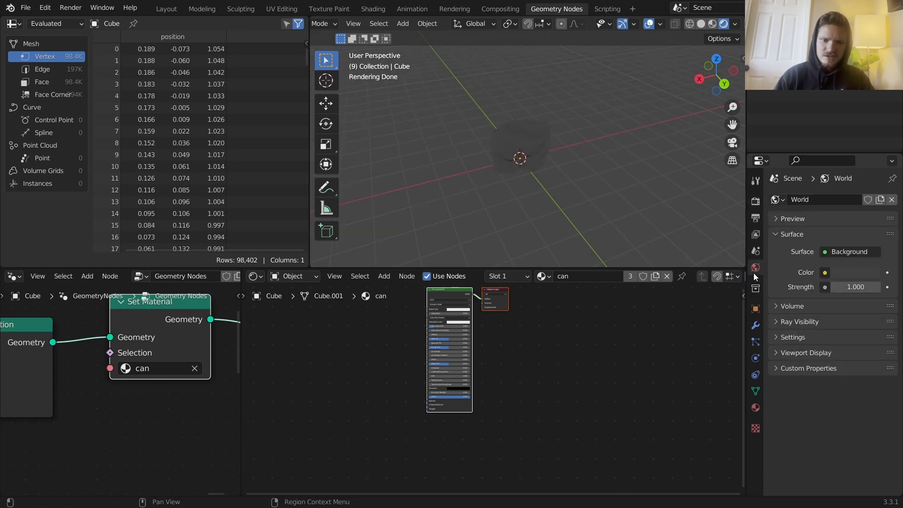
left_click(831, 274)
left_click(603, 322)
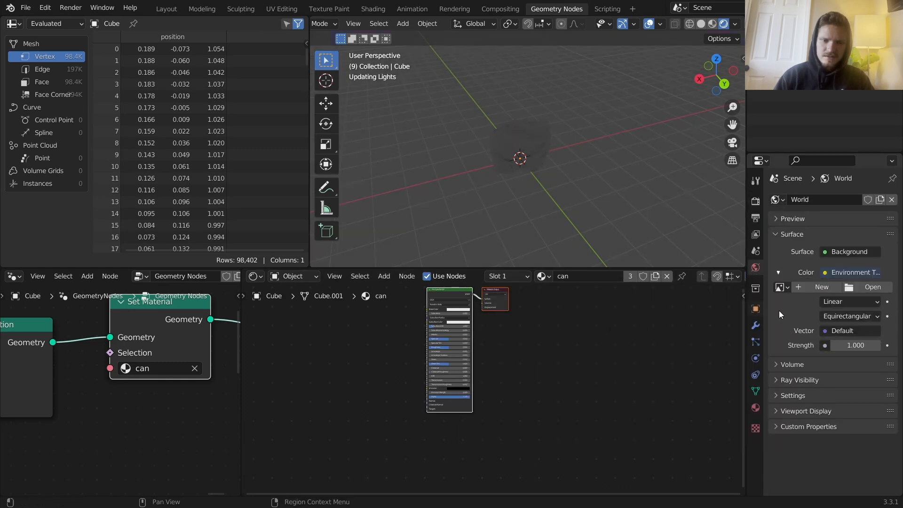
left_click(873, 287)
left_click(170, 360)
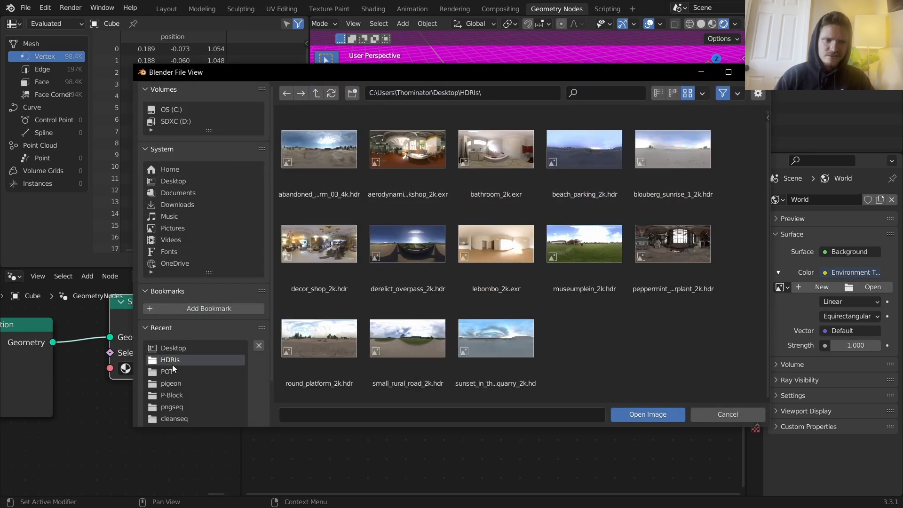
double_click(676, 262)
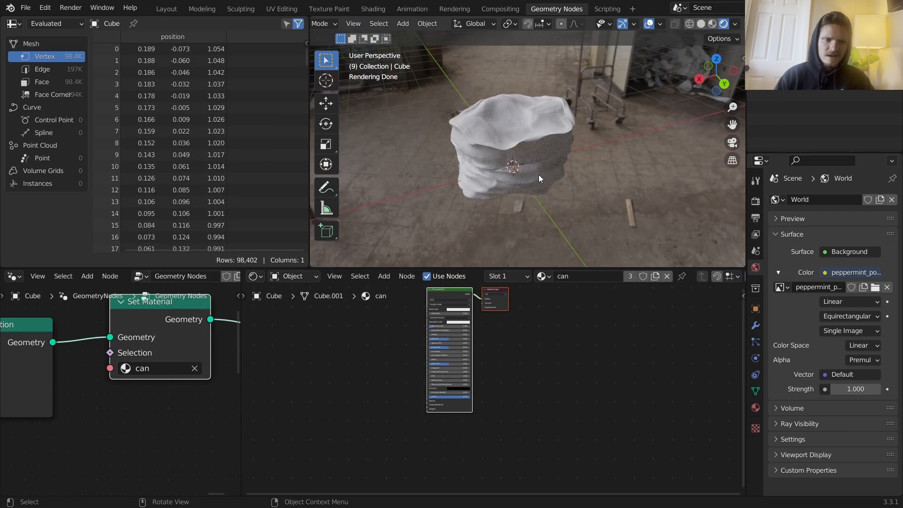
- Enable the Transparent film option to hide the environment background and view the can
left_click(756, 201)
scroll(790, 447, "down", 8)
left_click(793, 454)
middle_click_drag(543, 129, 575, 132)
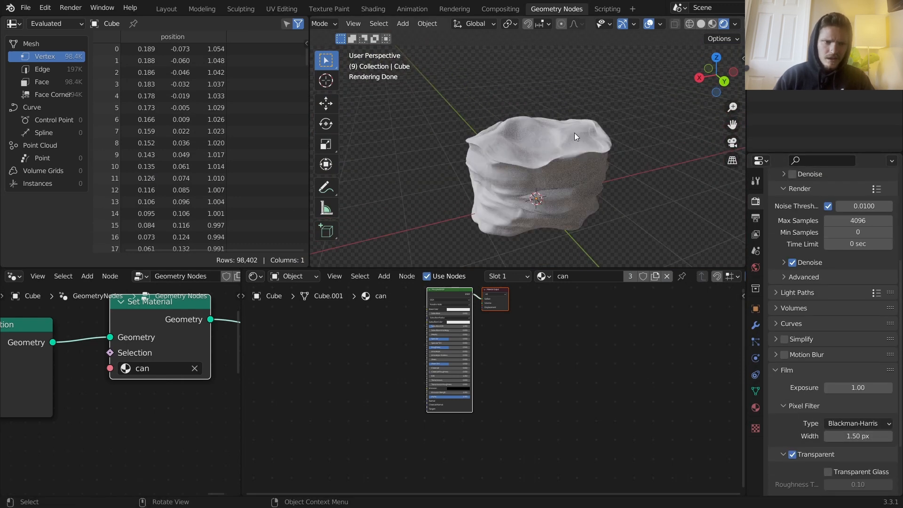
scroll(442, 358, "up", 2)
- Return to the first frame and set the can material's Metallic to 1.000 and Roughness to 0.227
key("shift+Left")
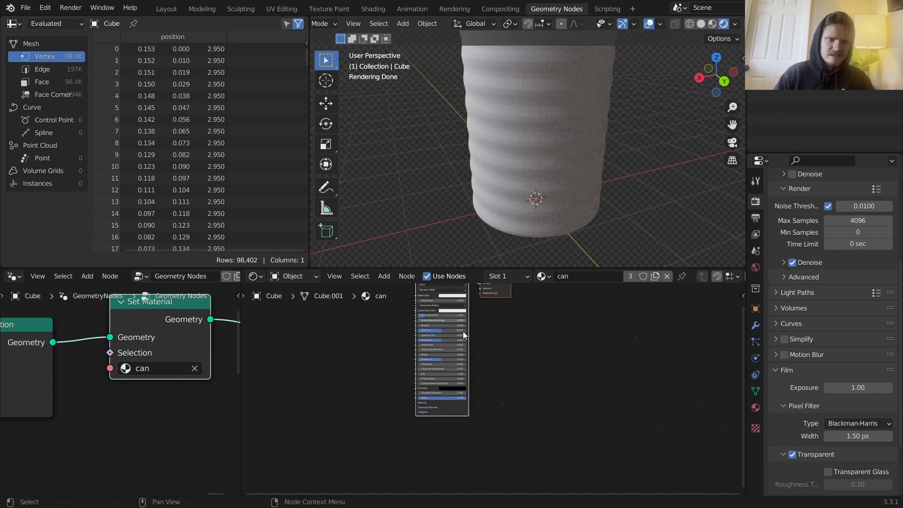
scroll(458, 418, "up", 5)
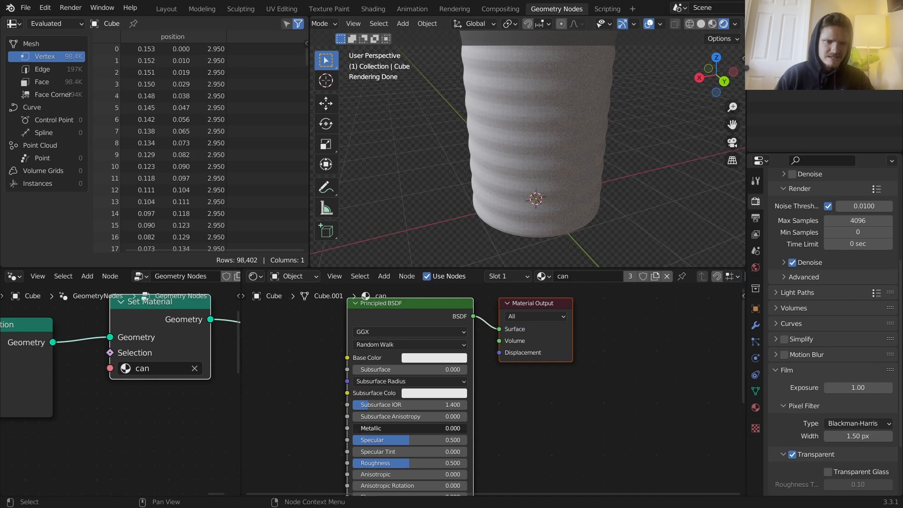
left_click_drag(405, 428, 466, 428)
middle_click_drag(387, 470, 414, 402)
left_click_drag(420, 396, 389, 396)
scroll(529, 114, "up", 3)
- Insert a Set Shade Smooth node after the Set Material node in the geometry node tree
middle_click_drag(145, 362, 146, 383)
key("shift+a")
type("shad")
left_click(141, 286)
left_click(227, 357)
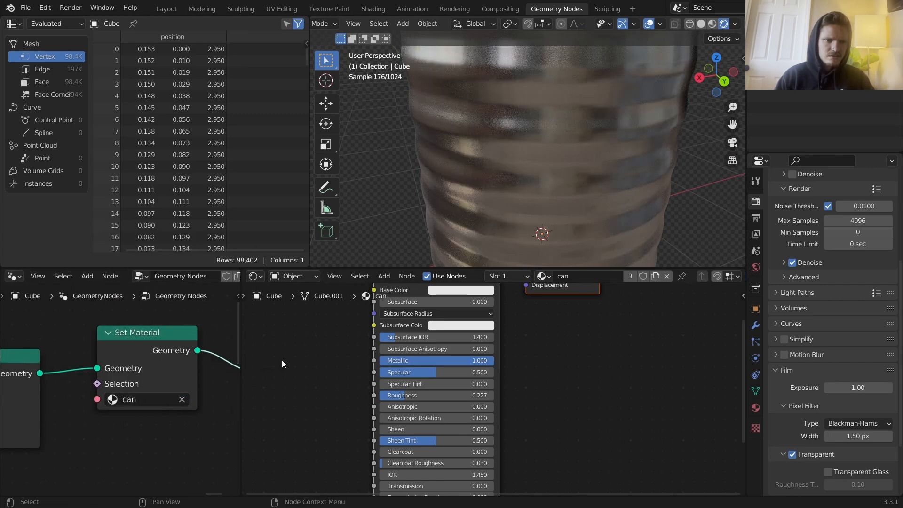
- Lower the can material's Roughness to 0.184 and view the rendered can from farther away
scroll(512, 181, "down", 5)
middle_click_drag(561, 175, 557, 212)
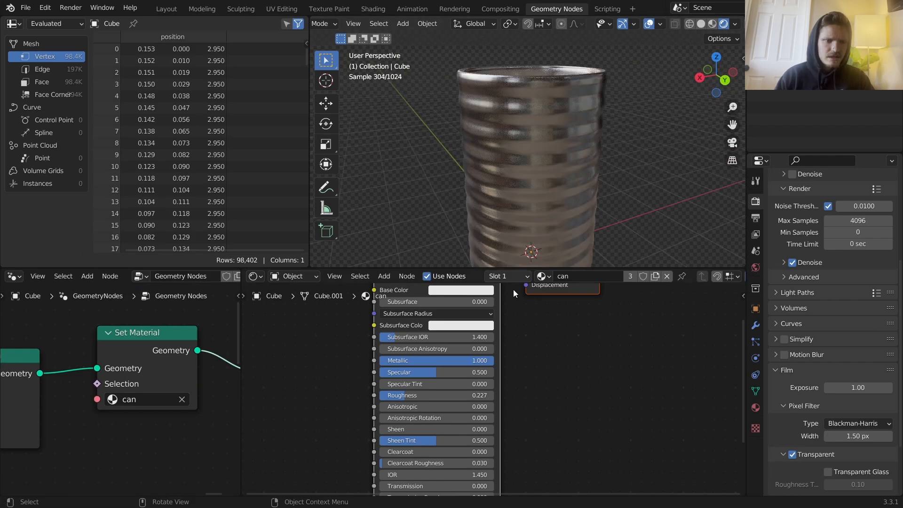
scroll(428, 386, "up", 1)
scroll(428, 388, "up", 1)
left_click_drag(379, 400, 372, 400)
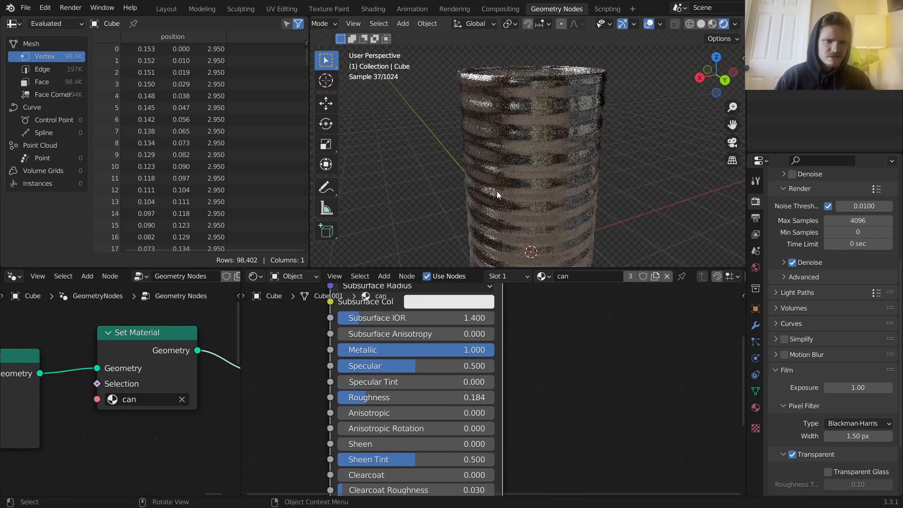
scroll(667, 154, "down", 3)
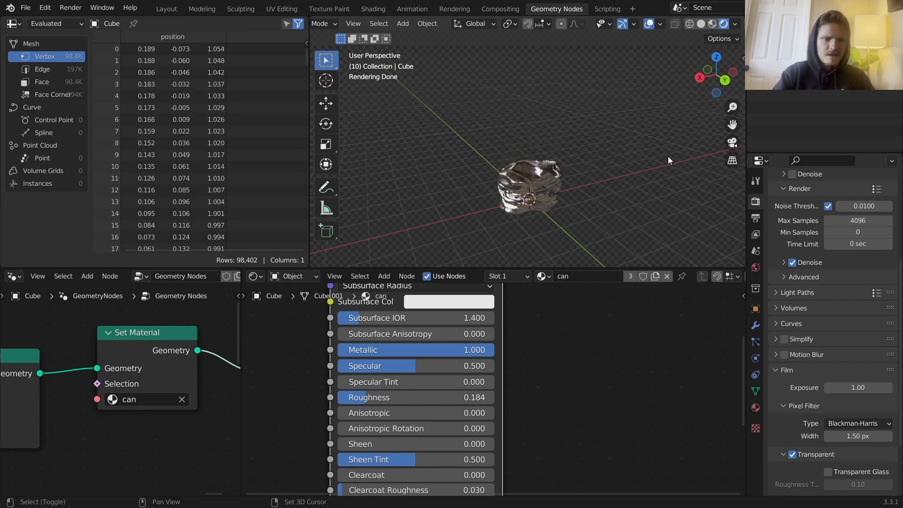
- Add a Checker Texture node to the can material and preview it on the can
middle_click_drag(299, 385, 529, 395)
key("shift+a")
left_click(465, 368)
type("che")
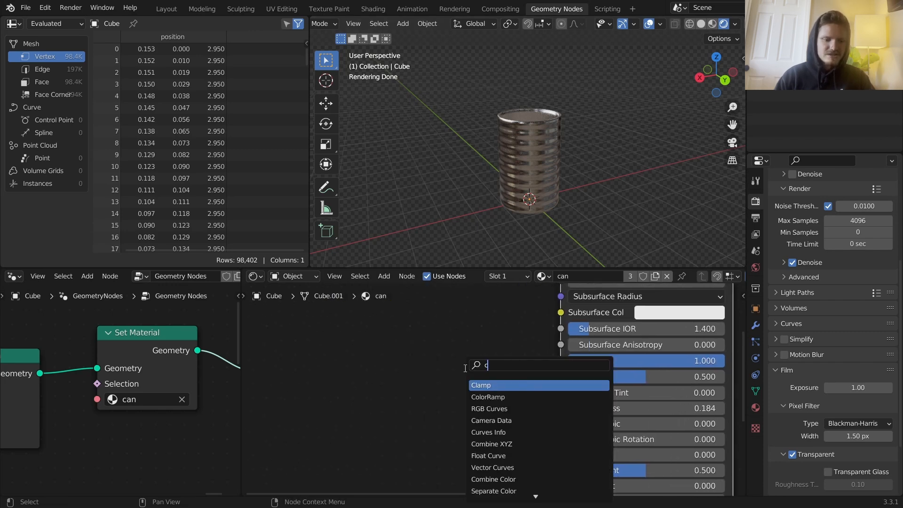
key("Return")
left_click(417, 375)
left_click(461, 376, "ctrl+shift")
left_click_drag(461, 376, 425, 375)
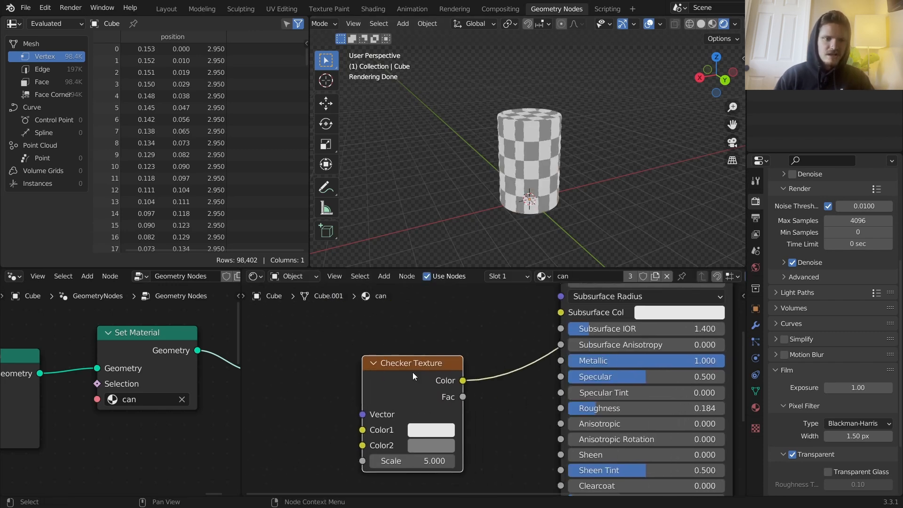
- Play and step through the crush animation to check how the checker pattern follows the can, returning to the first frame
key("space")
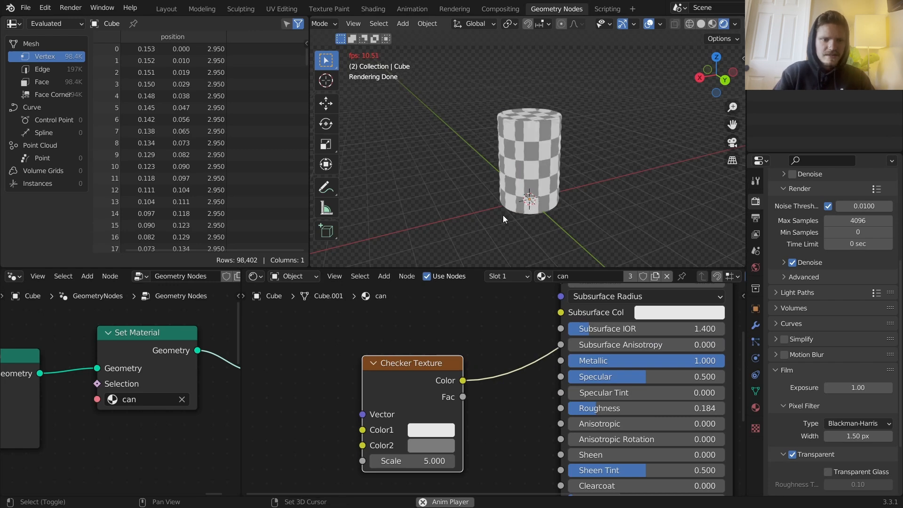
key("Escape")
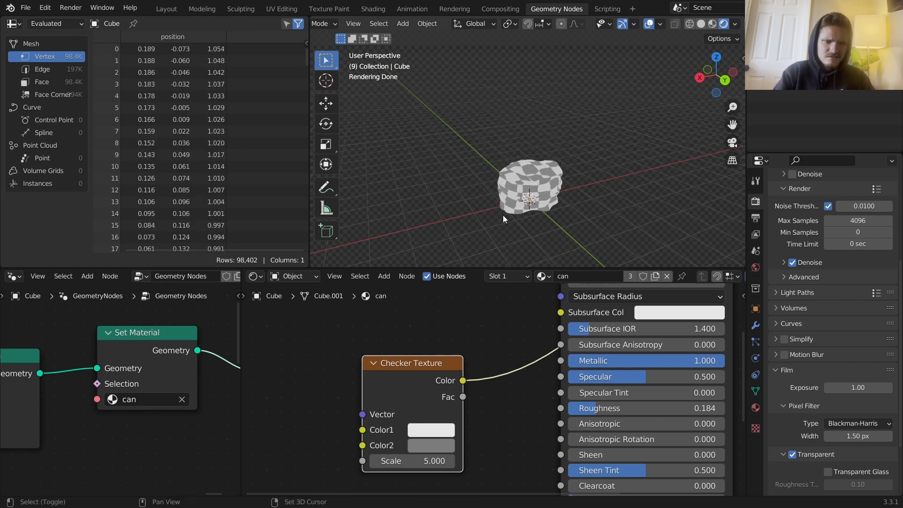
key("shift+Left")
key("space")
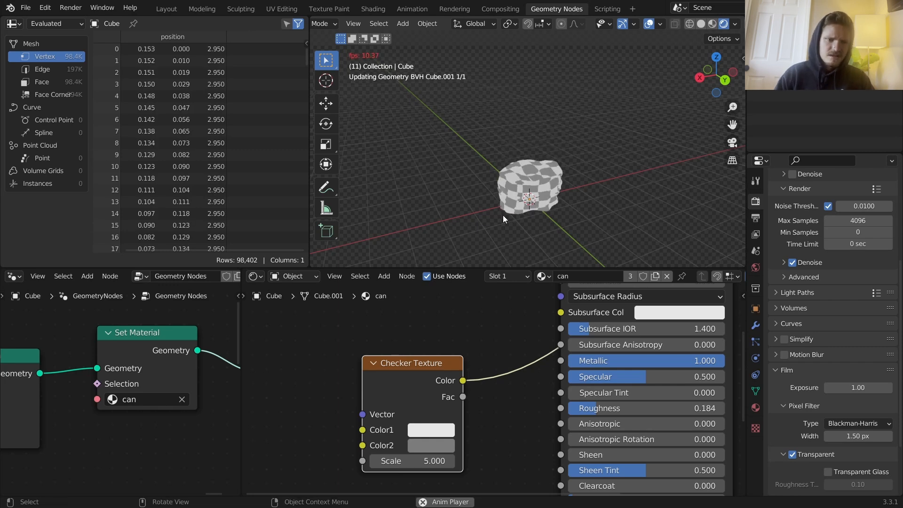
key("space")
key("shift+Left")
key("Right")
key("Right")
key("Right")
key("Right")
key("Right")
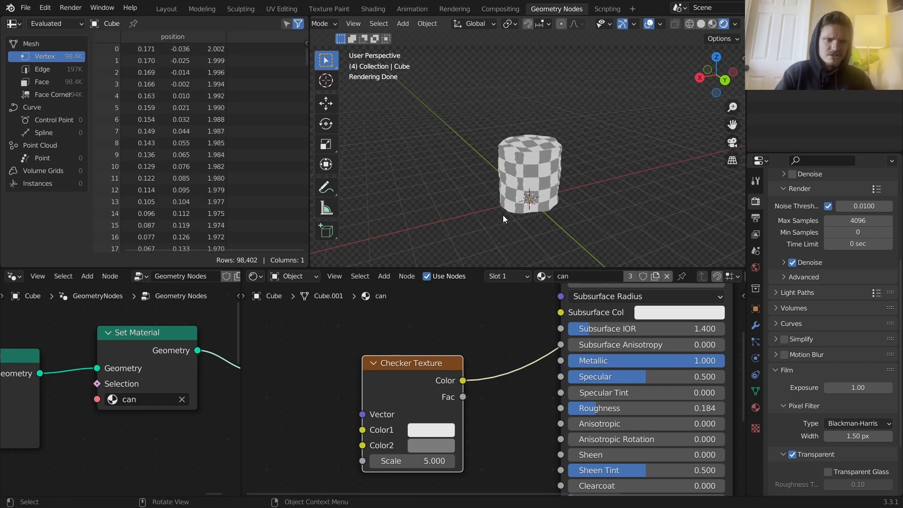
key("shift+Left")
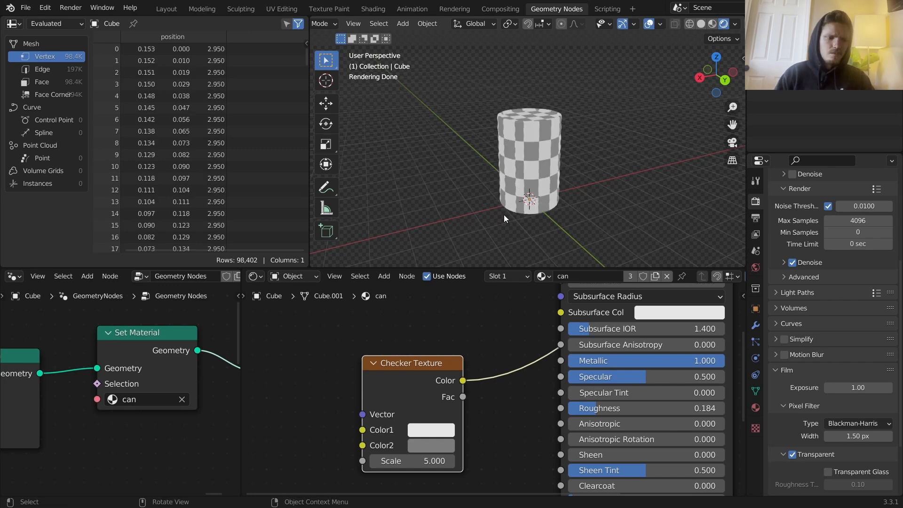
- Insert a Store Named Attribute node after Capture Attribute in the geometry node tree and name the attribute coords
scroll(103, 414, "down", 6)
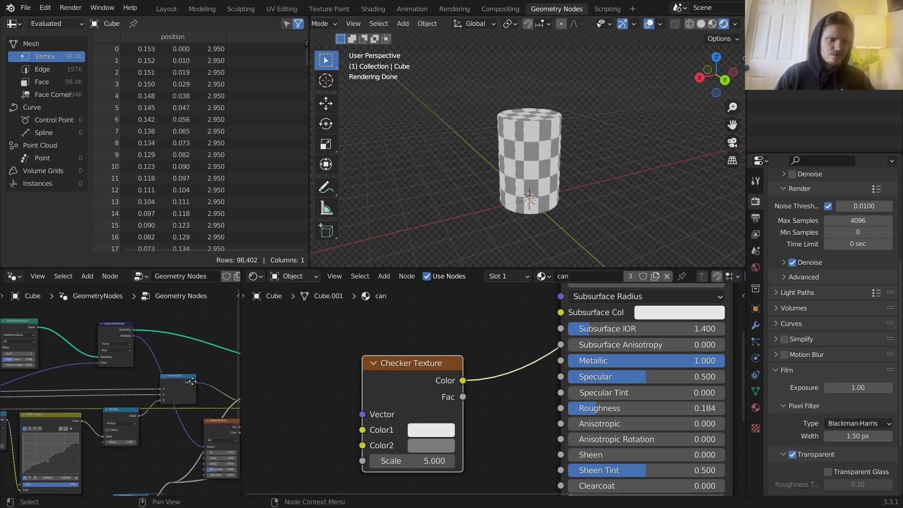
middle_click_drag(190, 381, 203, 384)
scroll(204, 365, "up", 2)
left_click_drag(241, 358, 327, 371)
middle_click_drag(176, 360, 109, 381)
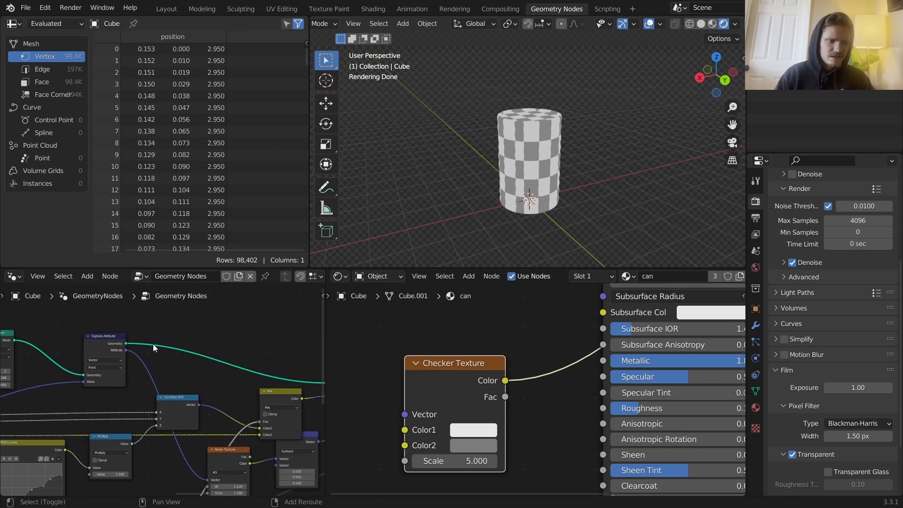
key("shift+a")
left_click(131, 253)
type("store")
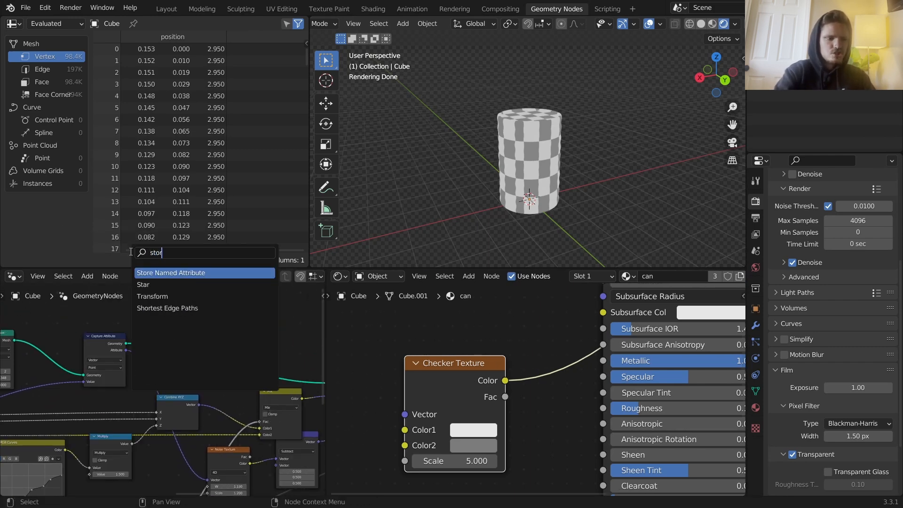
key("Return")
left_click(193, 306)
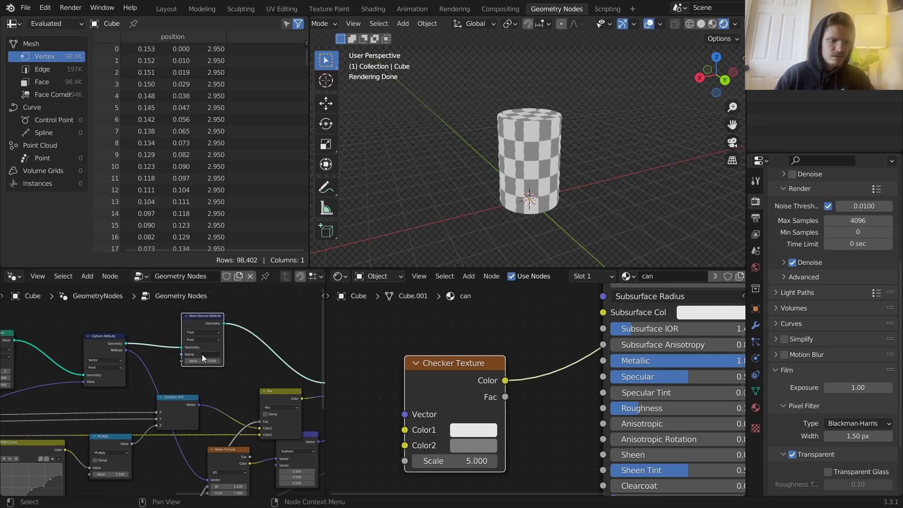
left_click(210, 355)
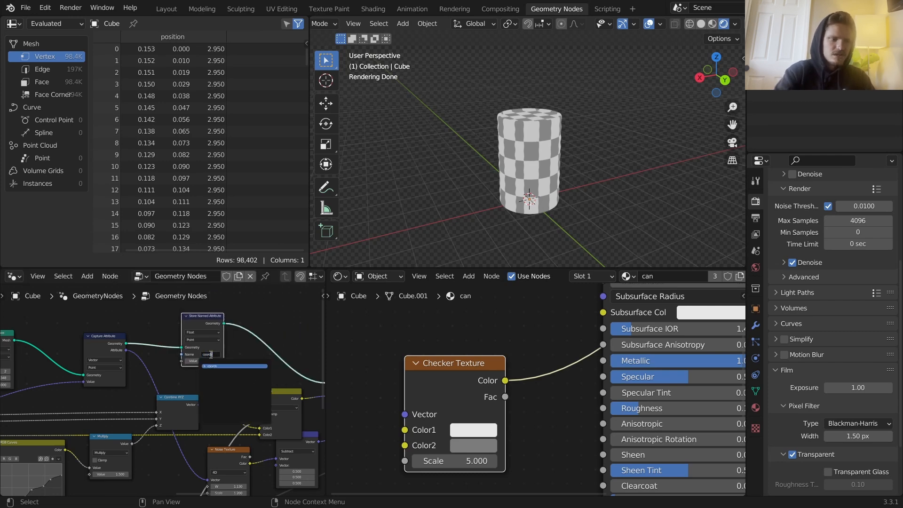
key("Return")
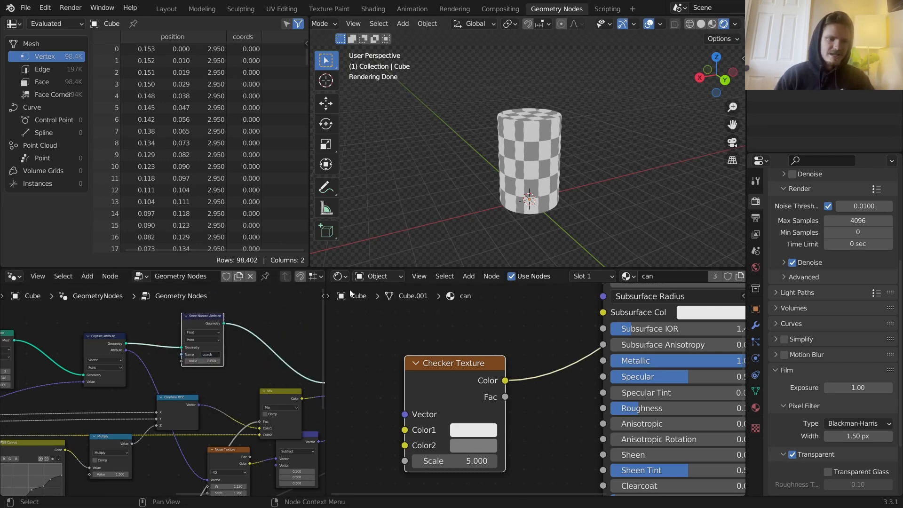
- Set the coords attribute's data type to Vector and feed the undeformed coordinates into its Value input
scroll(208, 357, "up", 2)
middle_click_drag(193, 362, 194, 375)
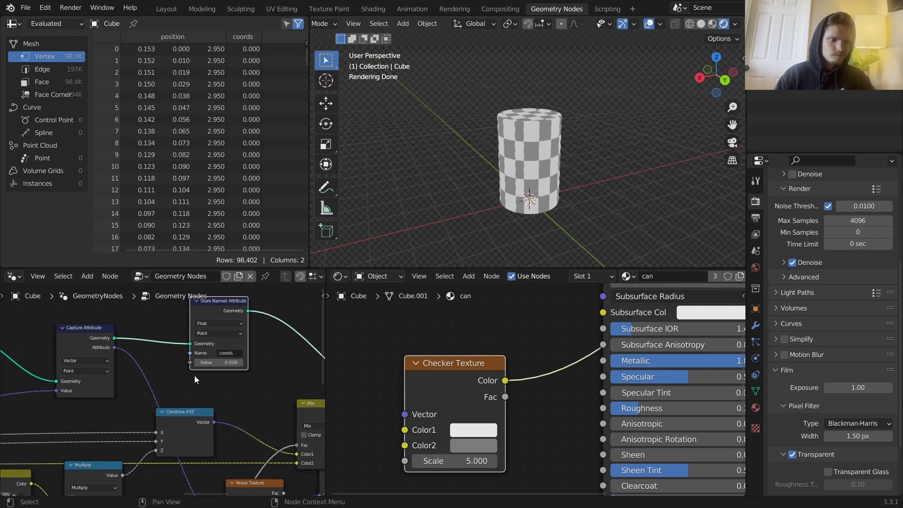
key("Home")
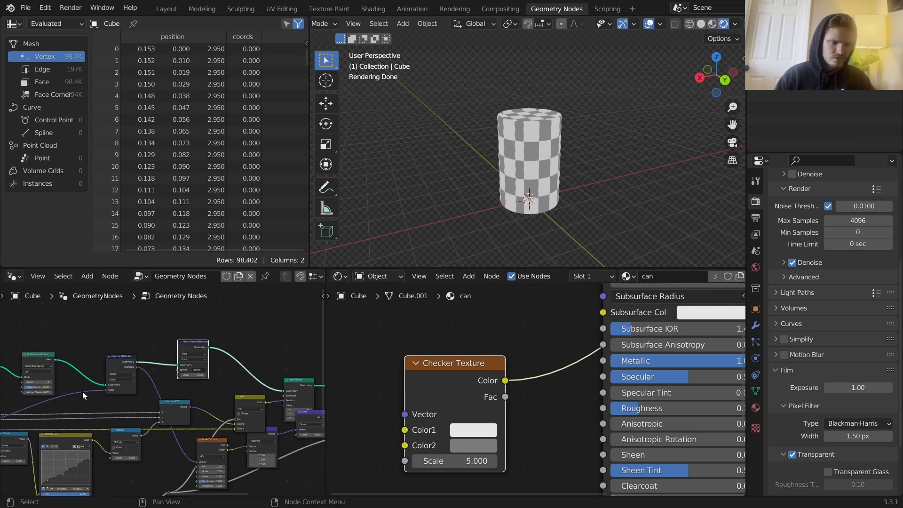
right_click_drag(183, 383, 184, 382, "alt")
scroll(186, 377, "up", 5)
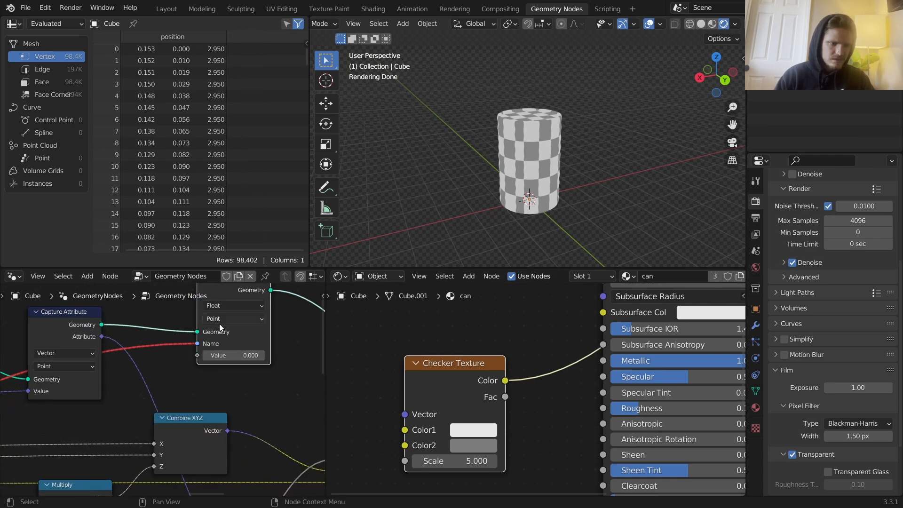
left_click(227, 306)
left_click(219, 326)
left_click_drag(197, 344, 197, 356)
- Add an Attribute node to the can material that reads the coords attribute
middle_click_drag(432, 385, 537, 370)
key("shift+a")
left_click(394, 343)
type("att")
left_click(415, 365)
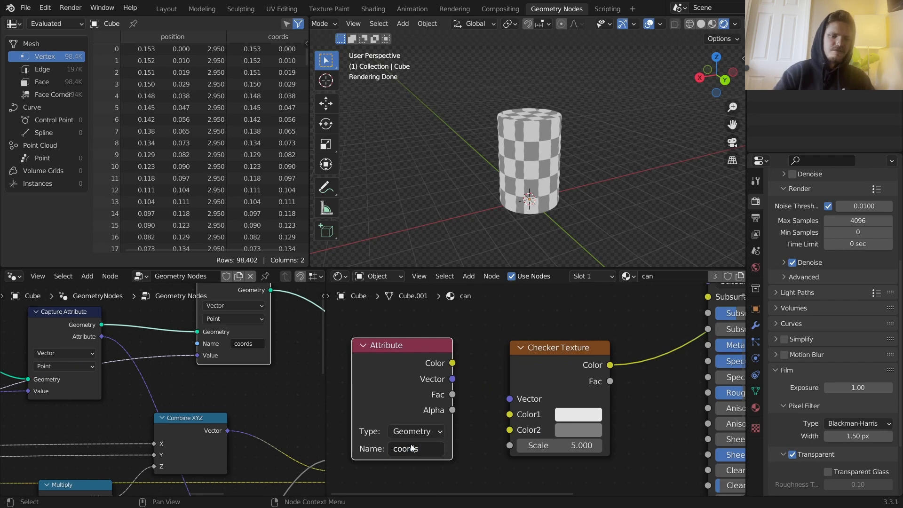
- Preview the coords attribute's color on the can and play the crush animation
left_click(425, 379, "ctrl+shift")
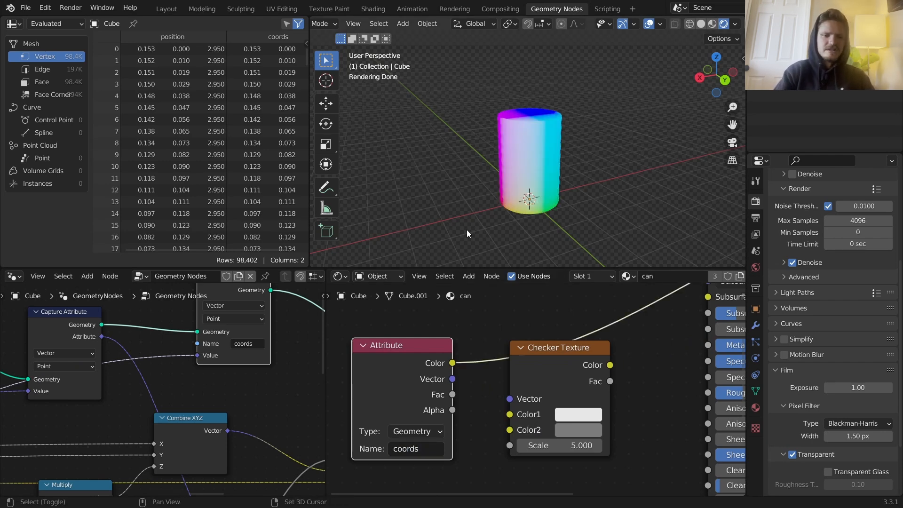
key("space")
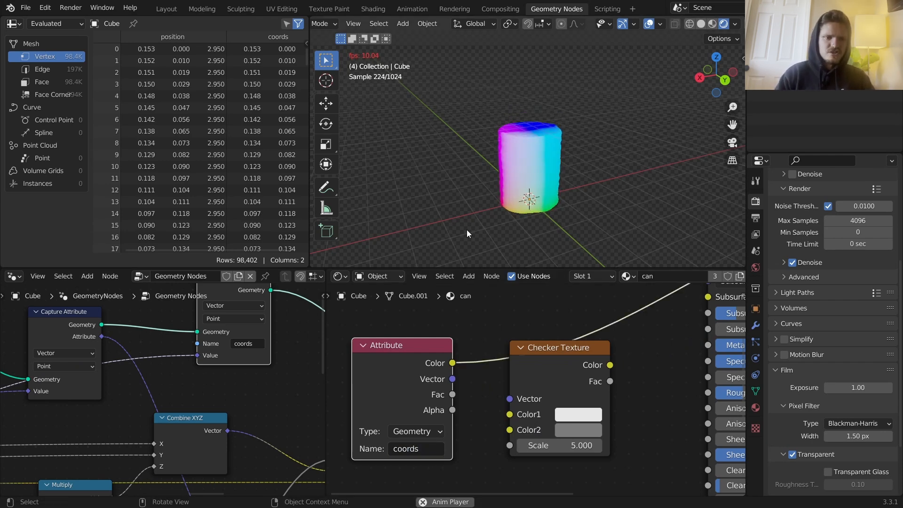
key("space")
- Connect the Attribute's Color output to the Checker Texture's Vector and preview the checker at the first frame
left_click_drag(453, 362, 510, 399)
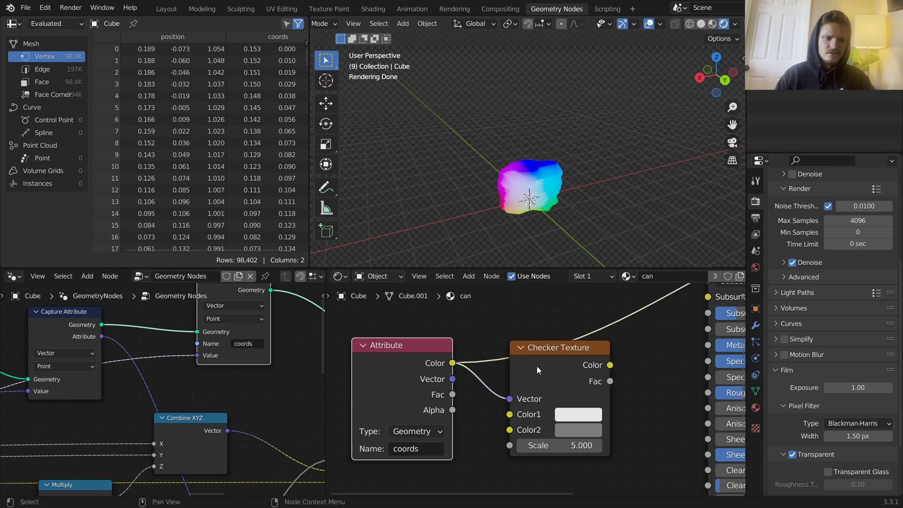
left_click(552, 354, "ctrl+shift")
key("shift+Left")
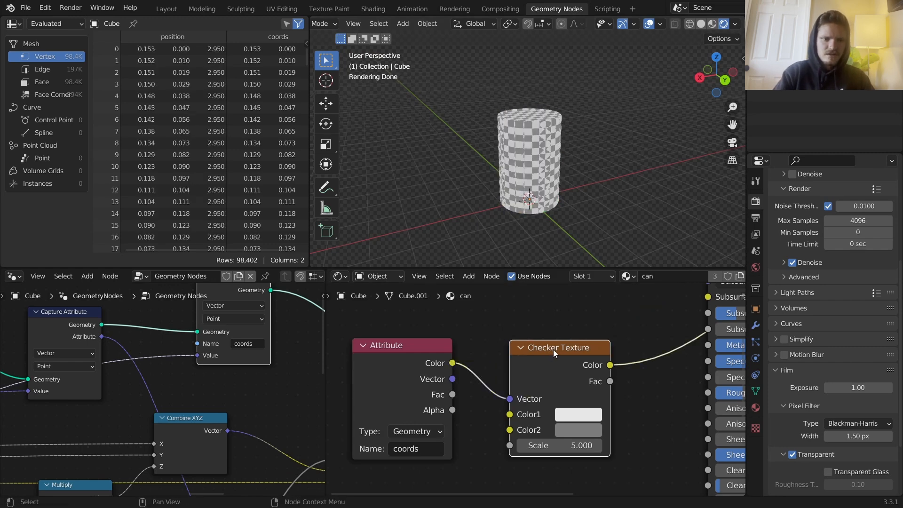
- Play the crush animation from the first frame to check whether the coords-driven checker sticks to the can
key("space")
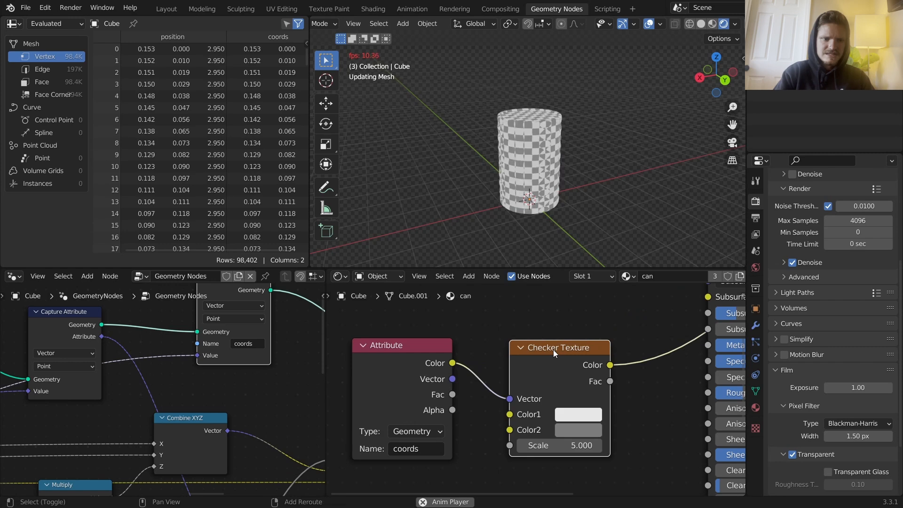
key("space")
key("shift+Left")
key("space")
key("space")
key("shift+Left")
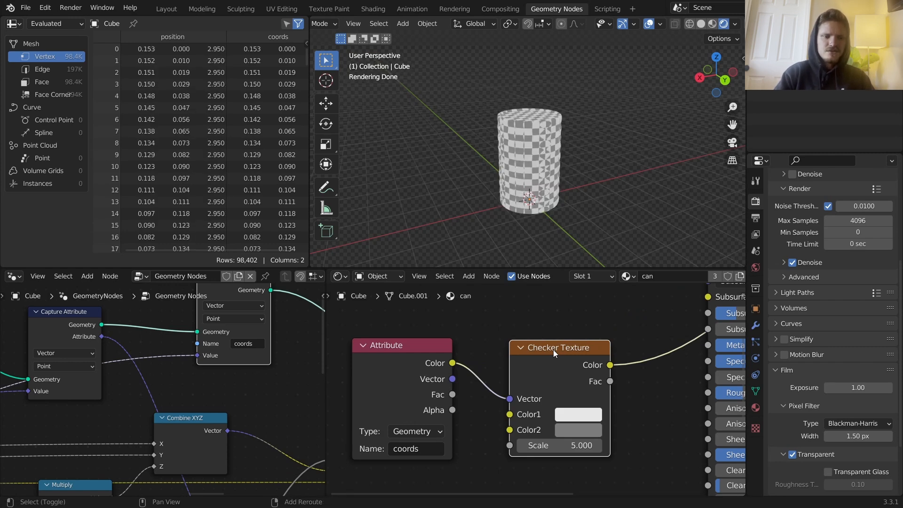
key("shift+a")
left_click(540, 347)
type("wave")
key("Return")
key("Escape")
- Add a Wave Texture node driven by the Attribute's Vector output and preview it on the can
key("shift+a")
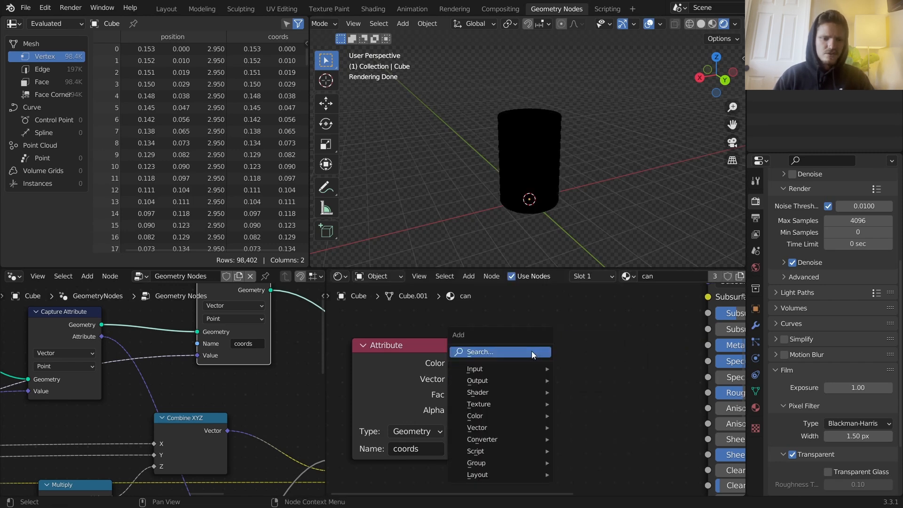
left_click(533, 350)
type("wave")
key("Down")
key("Return")
right_click_drag(424, 378, 583, 370, "alt")
right_click_drag(444, 364, 574, 371, "alt")
left_click(573, 363, "ctrl+shift")
- Set the Wave Texture's bands direction to Z, Scale 15.700, Distortion 4.800, Detail 4.400 and Detail Roughness 0.870
left_click(552, 388)
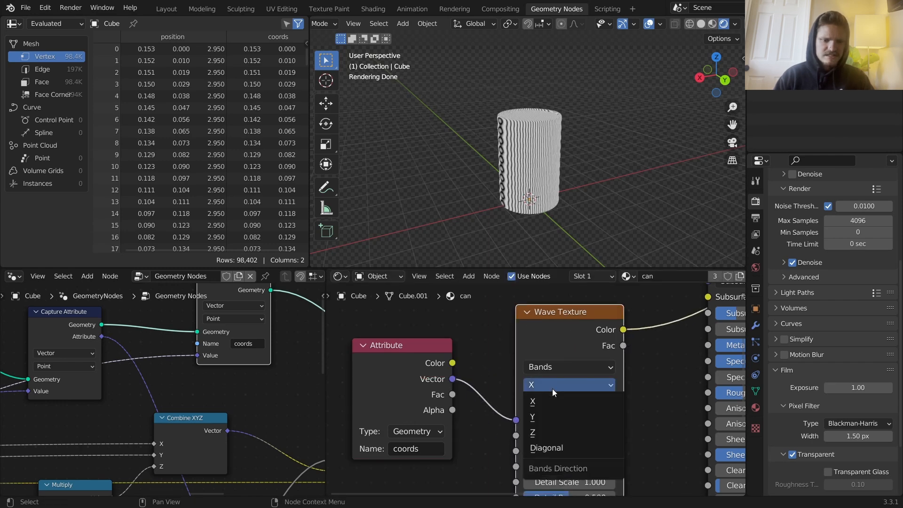
left_click(543, 428)
scroll(519, 178, "up", 6)
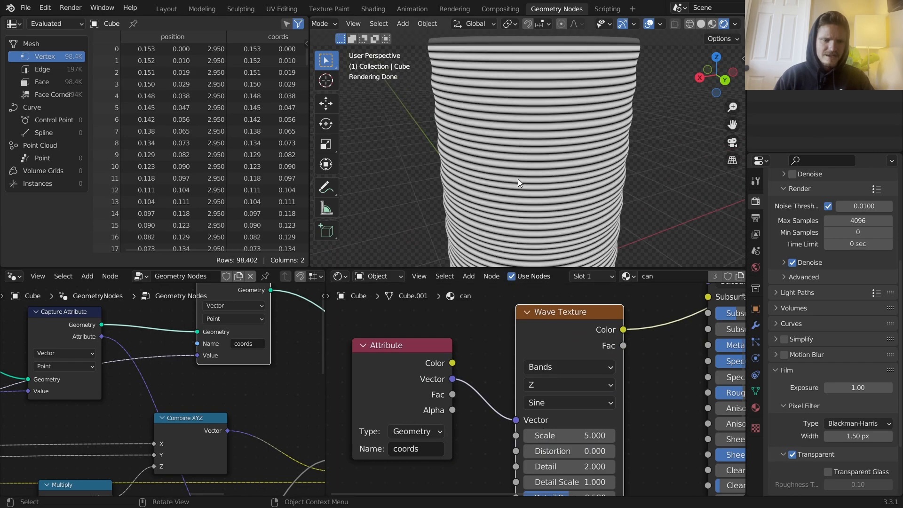
middle_click_drag(569, 397, 555, 352)
mouse_move(545, 380)
left_mouse_down()
mouse_move(574, 382)
mouse_move(544, 382)
mouse_move(565, 365)
mouse_move(584, 365)
left_mouse_up()
scroll(531, 176, "up", 3)
scroll(523, 158, "up", 3)
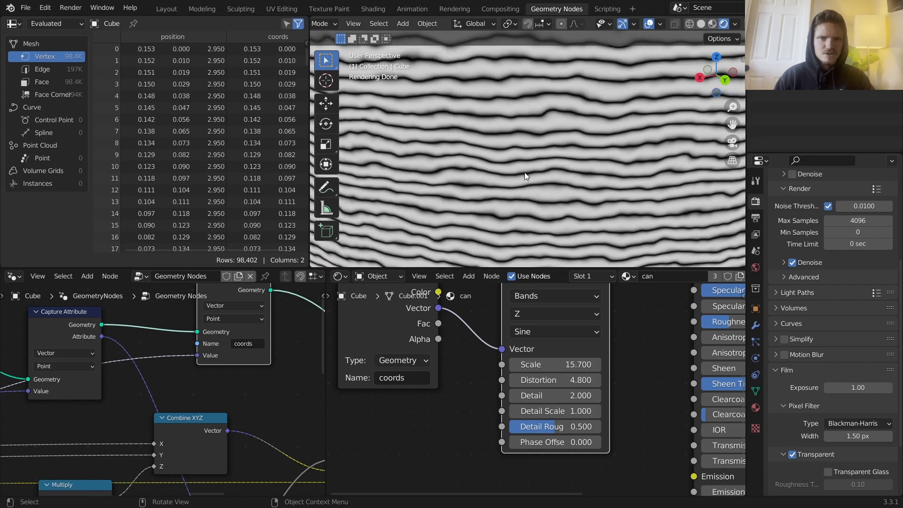
left_click_drag(567, 395, 591, 424)
scroll(583, 108, "down", 5)
- Add a Bump node between the Wave Texture and the Principled BSDF in the can material
key("shift+a")
left_click(652, 335)
type("bump")
key("Return")
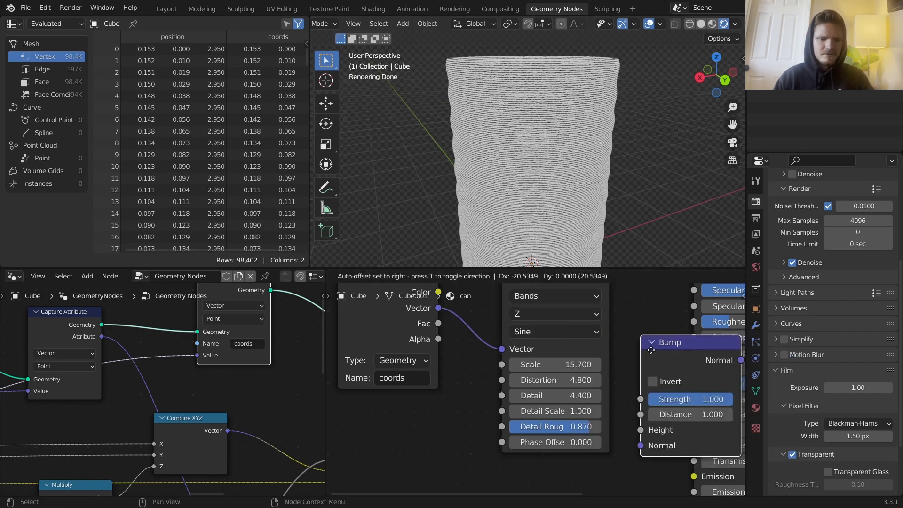
left_click(642, 343)
scroll(642, 343, "down", 2)
scroll(642, 343, "down", 1)
middle_click_drag(638, 339, 450, 413)
middle_click_drag(541, 123, 554, 184)
- Move the Principled BSDF and output nodes farther away and reposition the Bump node beside the Wave Texture
left_click_drag(649, 362, 518, 298)
key("g")
left_click(635, 315)
middle_click_drag(495, 354, 495, 351)
scroll(460, 166, "up", 2)
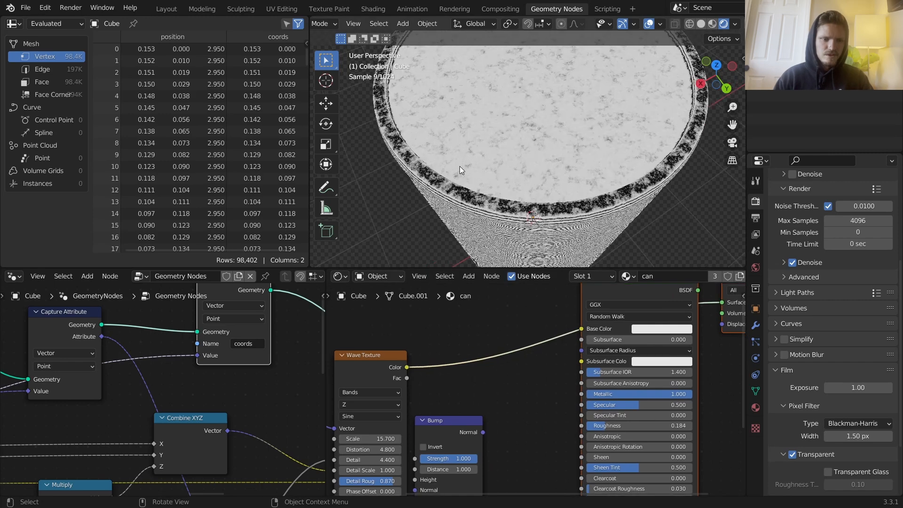
left_click_drag(453, 420, 485, 395)
middle_click_drag(485, 395, 518, 365)
- Connect the Wave Texture's Fac to the Bump Height and Bump Normal to the Principled BSDF's Normal, and preview the shaded can
left_click_drag(440, 348, 484, 424)
right_click_drag(526, 382, 623, 391, "alt")
middle_click_drag(643, 340, 611, 424)
left_click(611, 331, "ctrl+shift")
middle_click_drag(491, 232, 520, 144)
scroll(506, 176, "down", 4)
middle_click_drag(512, 406, 514, 321)
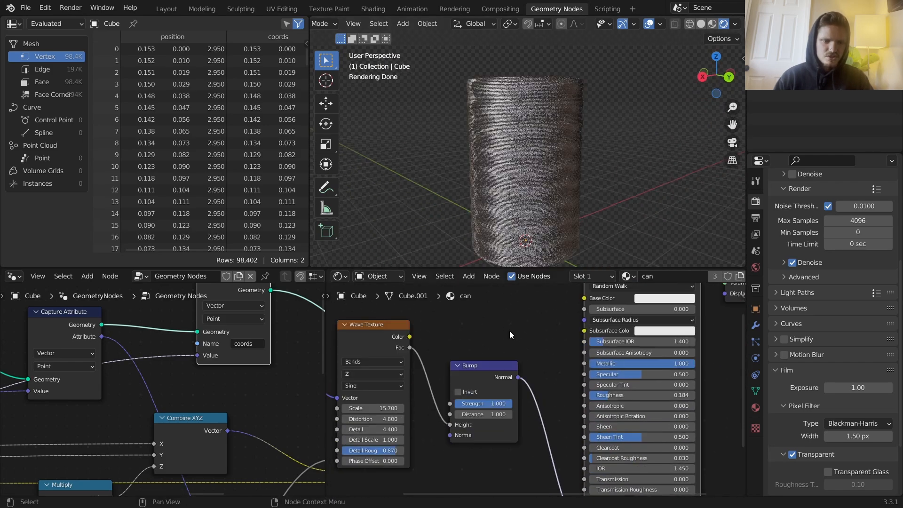
- Set the Bump node's Strength to 0.1 and inspect the can surface up close
scroll(516, 391, "up", 5)
double_click(499, 408)
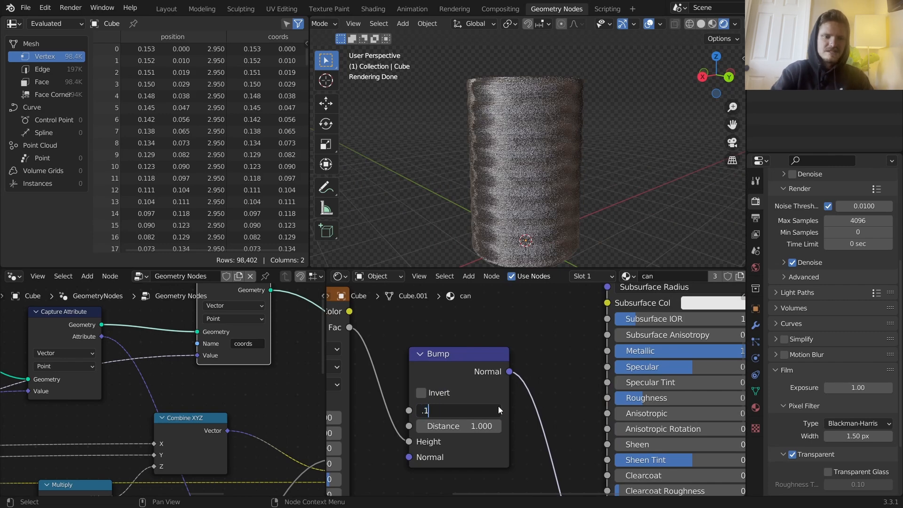
type(".1")
key("Return")
scroll(524, 126, "up", 6)
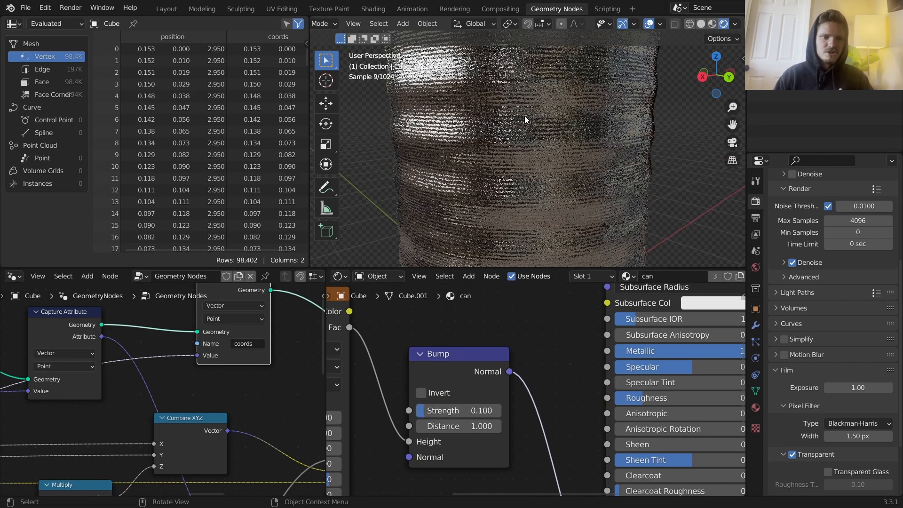
- Set the Wave Texture's Scale to 25 and inspect the can from above and farther away
middle_click_drag(407, 393, 626, 351)
double_click(533, 372)
key("Return")
scroll(570, 170, "down", 8)
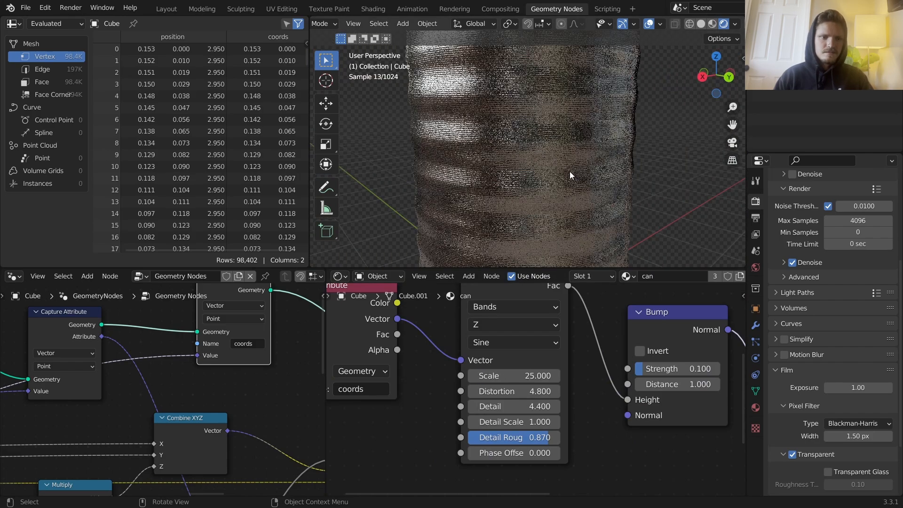
scroll(551, 155, "up", 6)
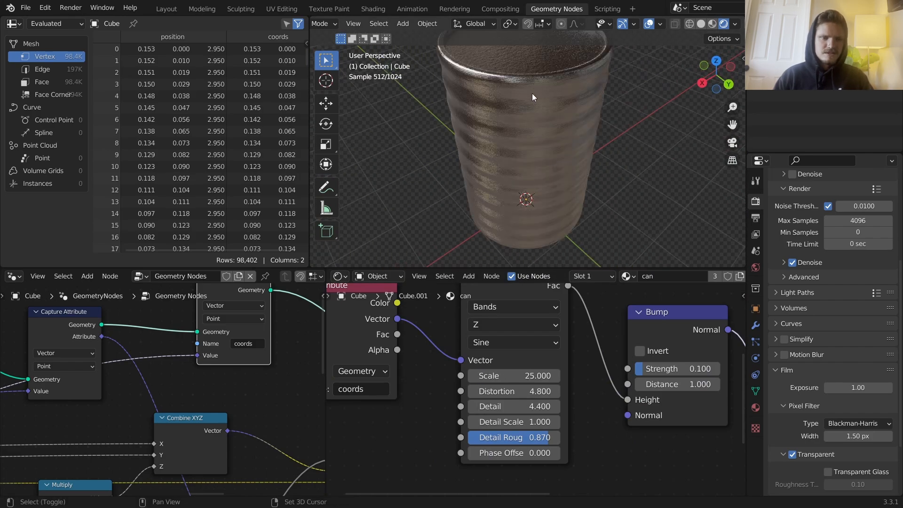
middle_click_drag(657, 312, 470, 335)
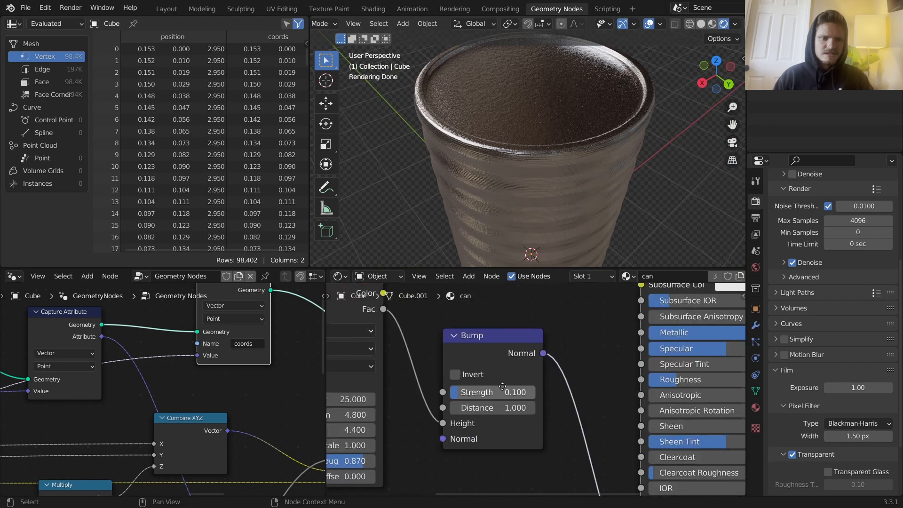
- Undo the last change, then briefly play the crush animation and return to its start
key("ctrl+z")
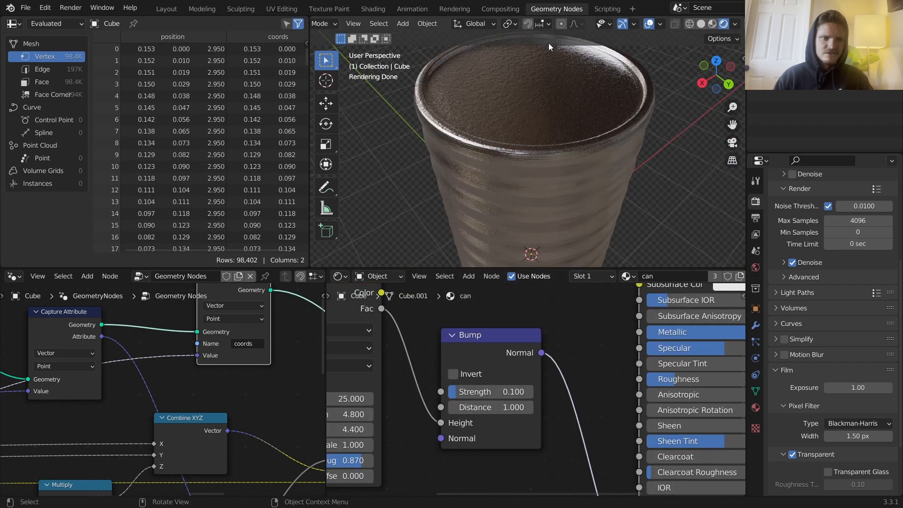
scroll(555, 153, "down", 6)
middle_click_drag(557, 157, 559, 134)
key("space")
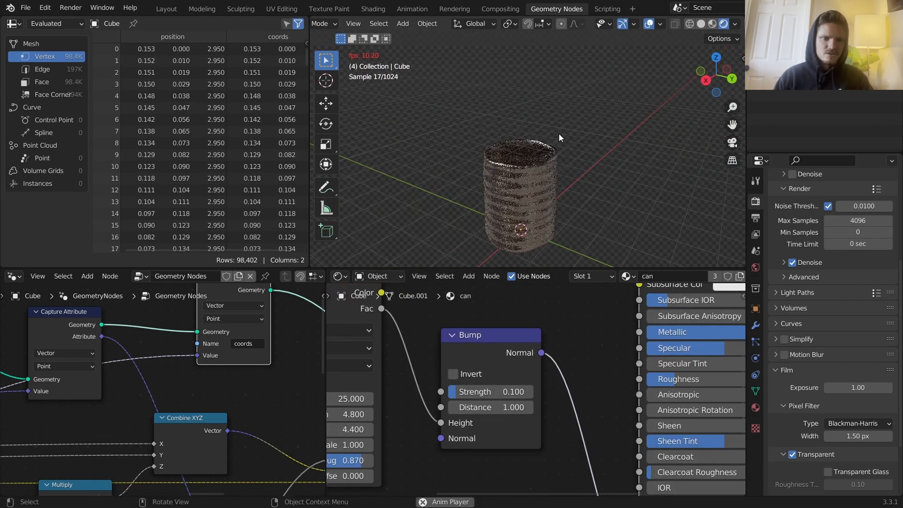
key("Escape")
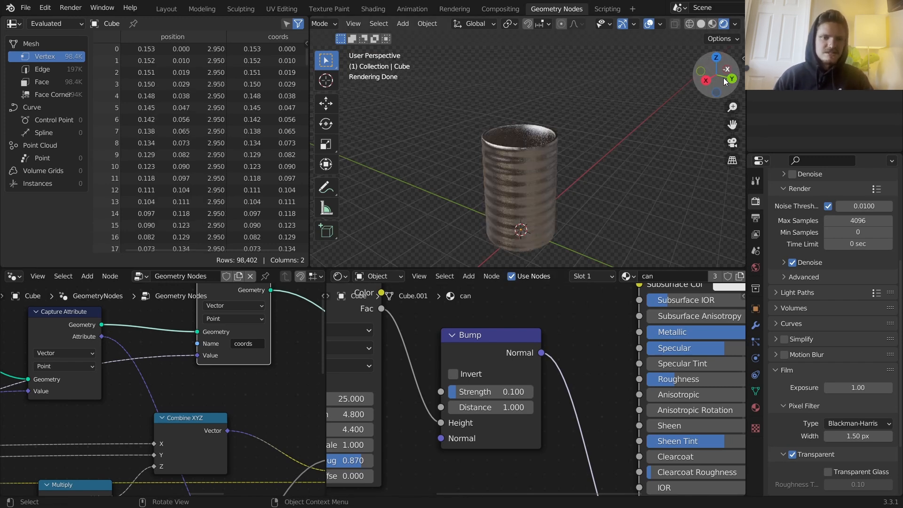
- View the can straight from its right side and move the Attribute node farther away from the Wave Texture
left_click(706, 82)
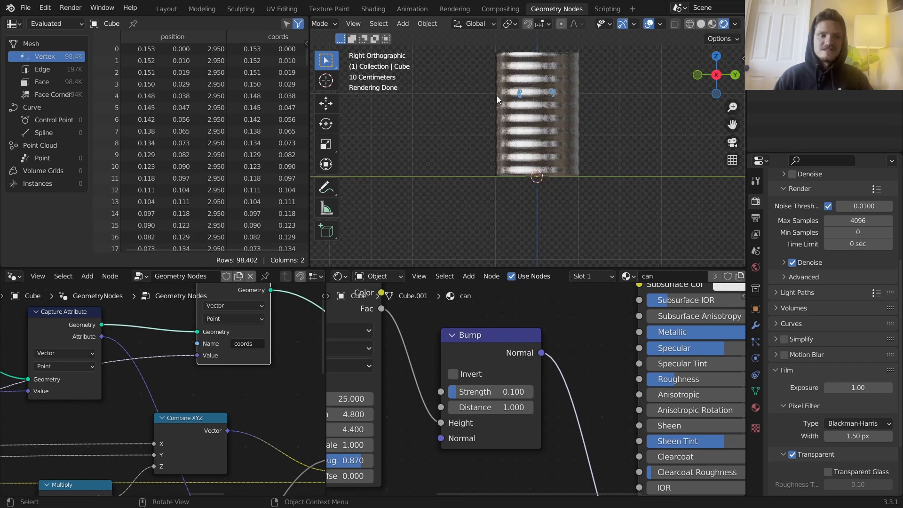
scroll(553, 376, "down", 6)
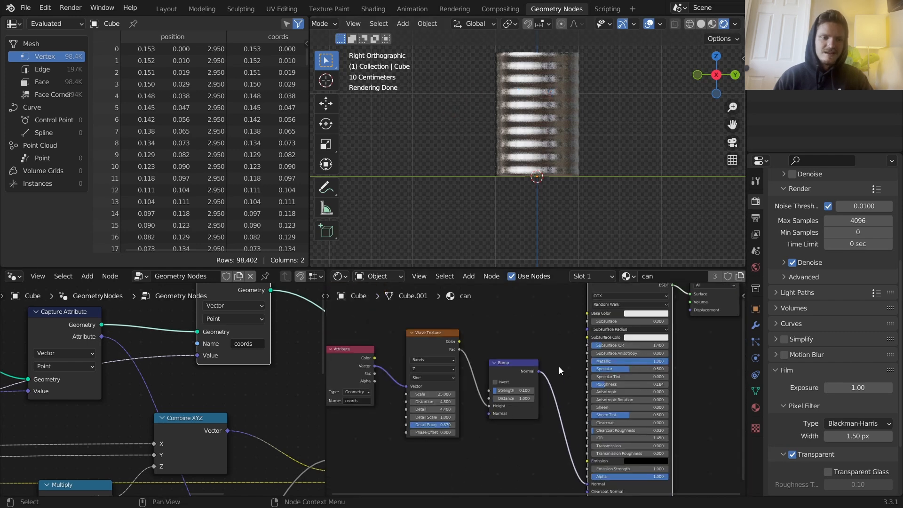
middle_click_drag(446, 340, 726, 347)
left_click_drag(647, 370, 557, 367)
middle_click_drag(673, 357, 543, 358)
scroll(525, 351, "up", 3)
- Add a Vector Math node set to Distance and feed the Attribute node's Vector into its first input
key("shift+a")
left_click(510, 330)
type("vec")
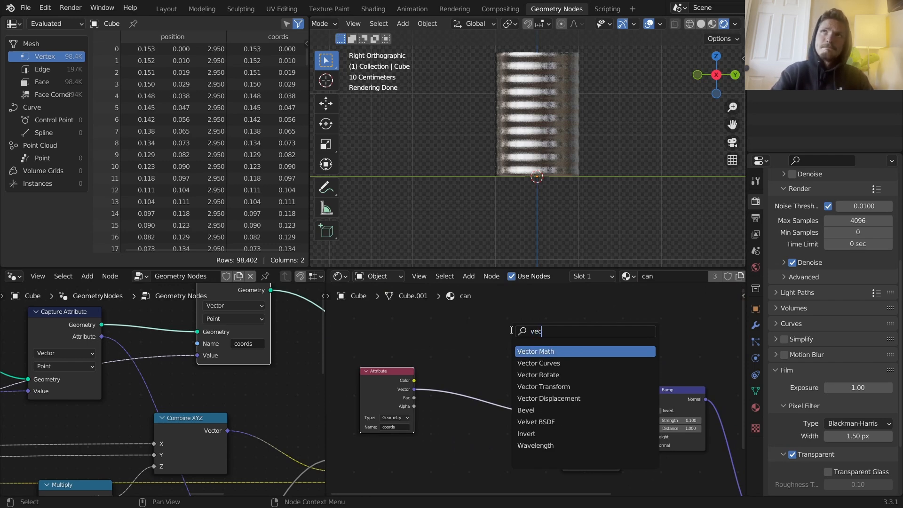
key("Return")
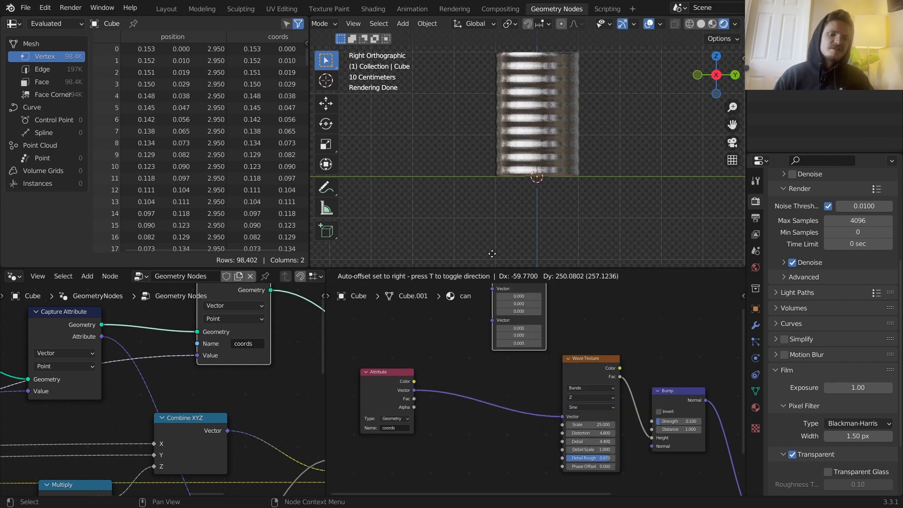
left_click(472, 341)
left_click_drag(414, 442, 473, 373)
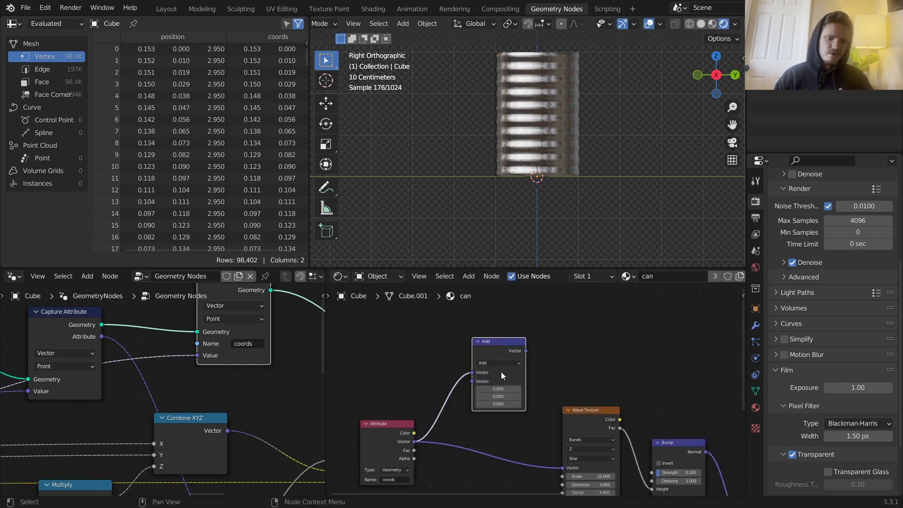
left_click(498, 363)
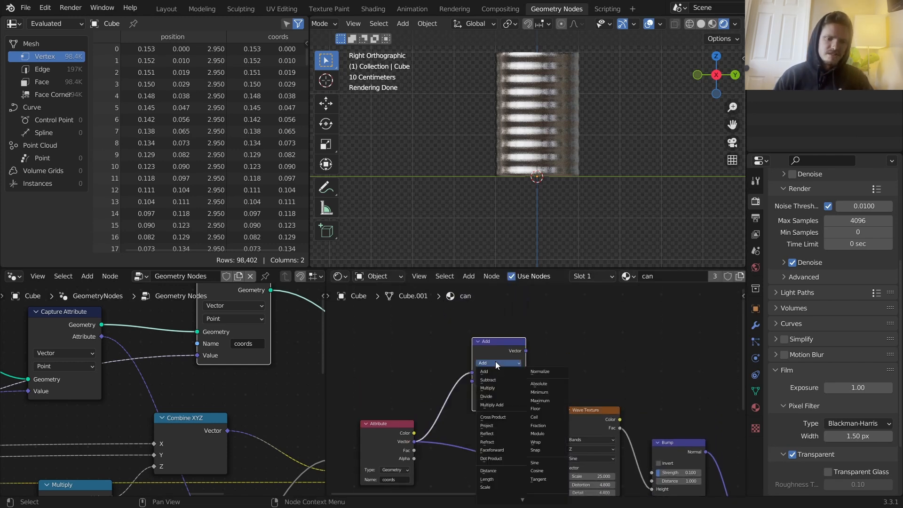
left_click(492, 472)
- Set the Distance node's second vector to X 1 and Z 1.5 and preview its output on the can
scroll(492, 469, "up", 3)
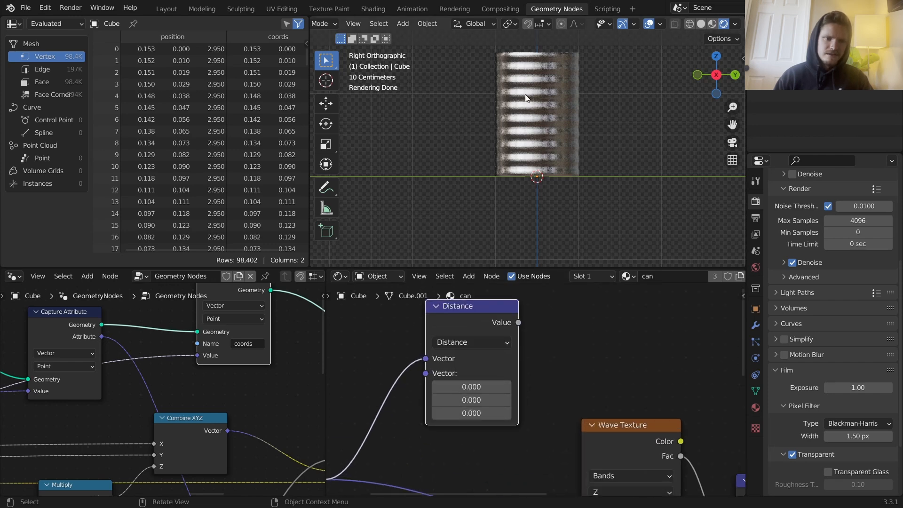
left_click(472, 413)
type("1.5")
key("Return")
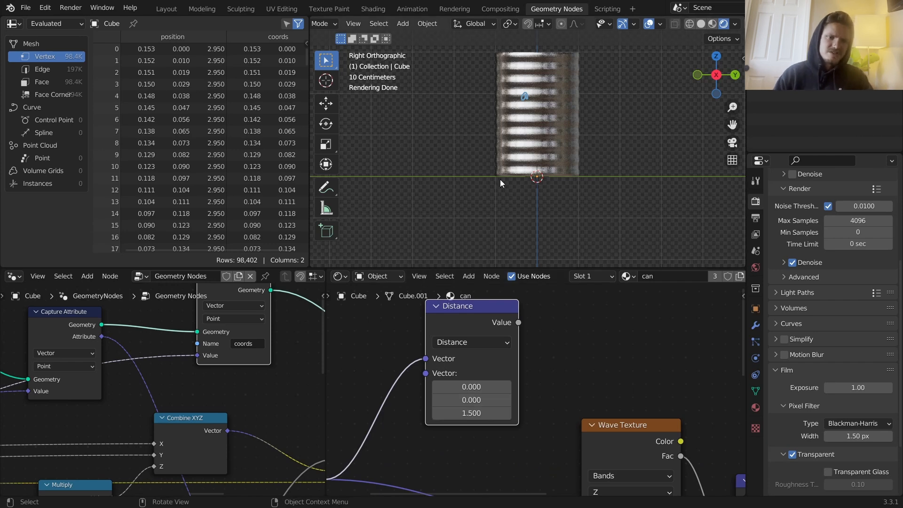
left_click(472, 387)
type("1")
key("Return")
left_click(475, 324, "ctrl+shift")
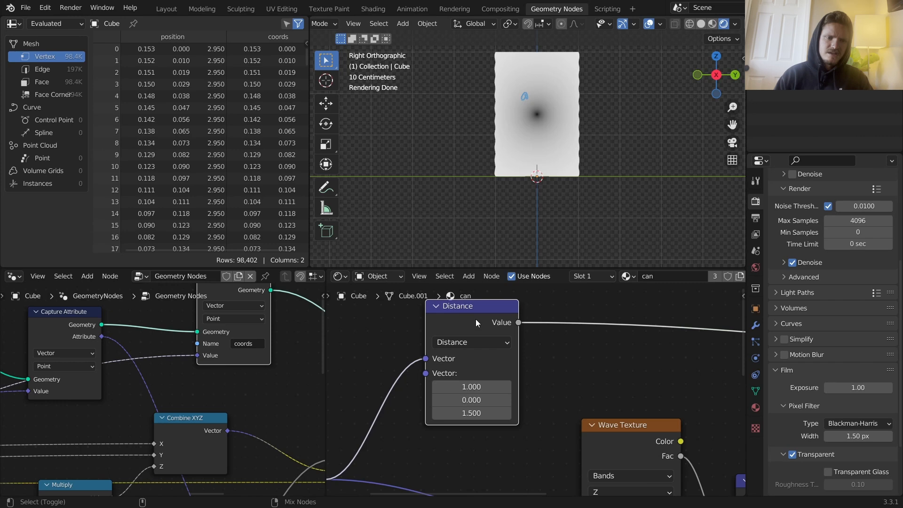
- Adjust the Distance node's second vector to Y -0.29 and Z 1.83 to place the dark spot at the first eye position
left_click_drag(472, 400, 467, 400)
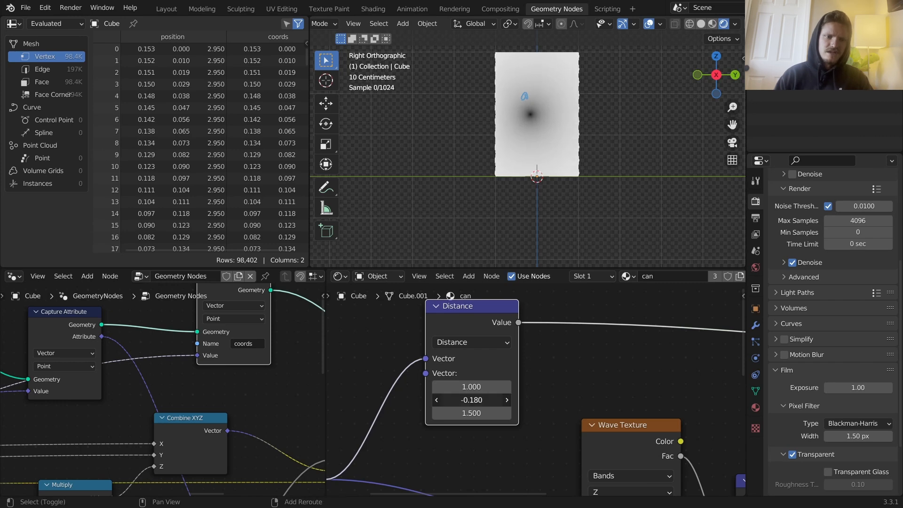
left_click_drag(471, 413, 475, 414)
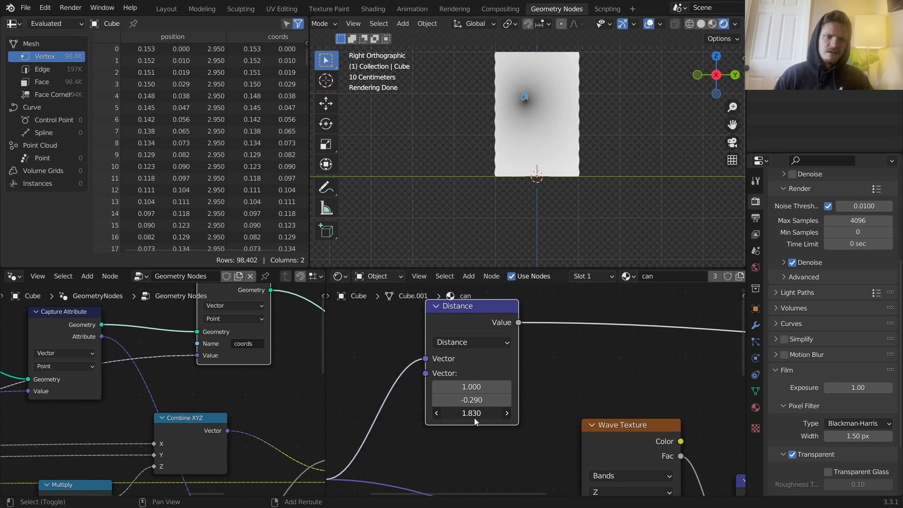
scroll(543, 112, "up", 3)
middle_click_drag(544, 112, 525, 138)
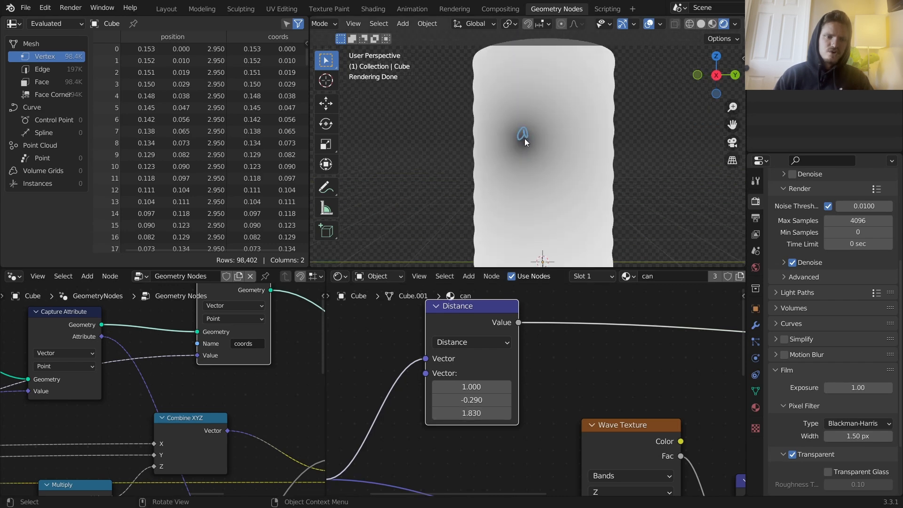
- Play the crush animation to check how the distance spot follows the deforming can, and return to the first frame
scroll(549, 143, "down", 3)
key("space")
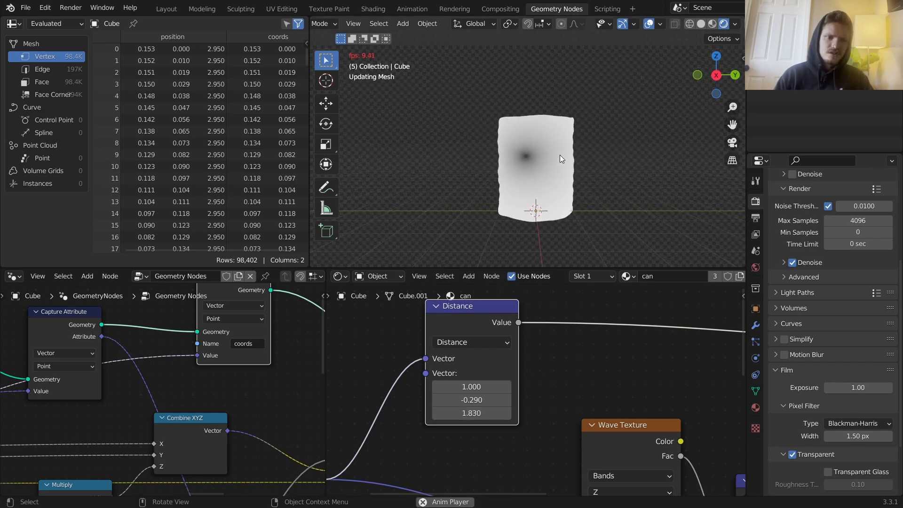
key("space")
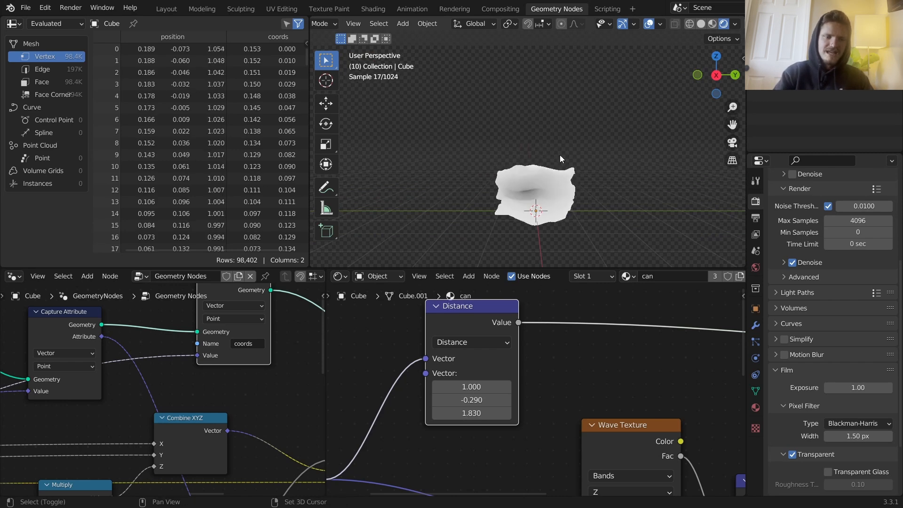
key("shift+Left")
key("shift+space")
key("space")
key("space")
key("Escape")
- Add a Math node set to Greater Than after the Distance node, with a Threshold of 0.34
key("shift+a")
left_click(599, 314)
type("ma")
key("Return")
left_click(607, 325)
left_click(606, 332)
left_click(324, 268)
left_click_drag(633, 379, 612, 383, "shift")
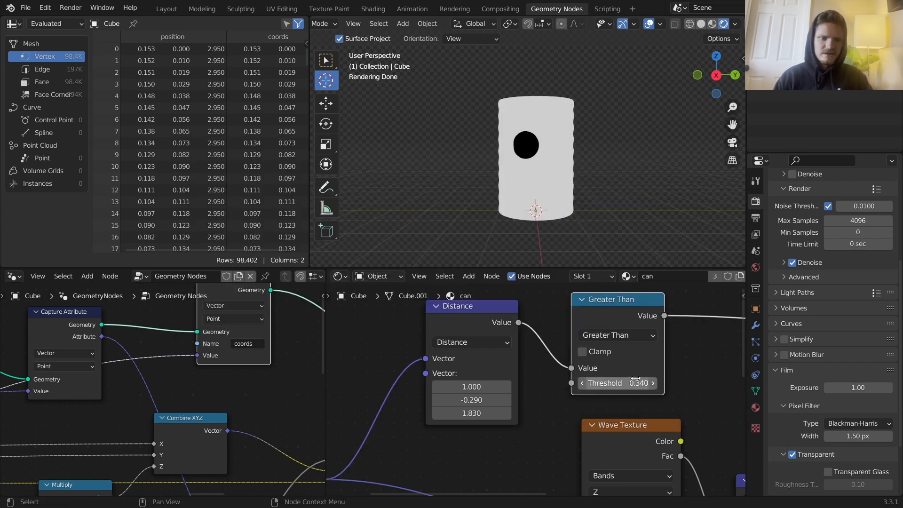
- Duplicate the Distance and Greater Than nodes below the originals and connect the Attribute's Vector to the copied Distance node
scroll(598, 357, "down", 2)
left_click_drag(588, 334, 588, 307)
left_click_drag(451, 414, 559, 291)
key("shift+d")
left_click(574, 394)
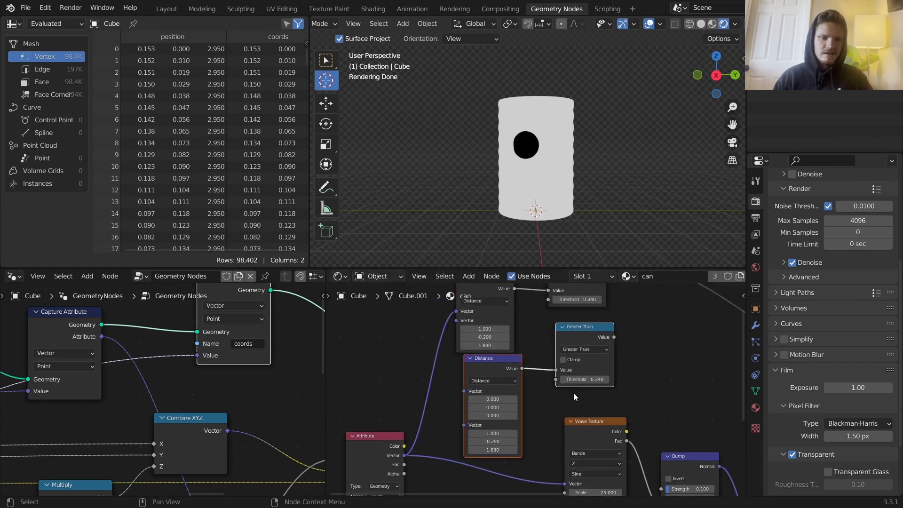
left_click_drag(407, 456, 466, 392)
- Set the copied Distance node's Y to 0.29 and preview the copied Greater Than mask on the can
scroll(513, 405, "up", 2)
left_click(482, 430)
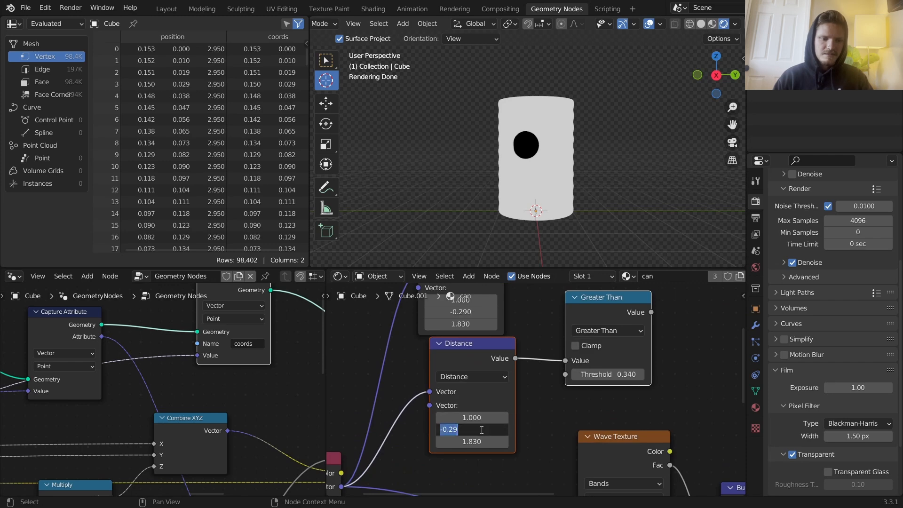
type("0.29")
key("Return")
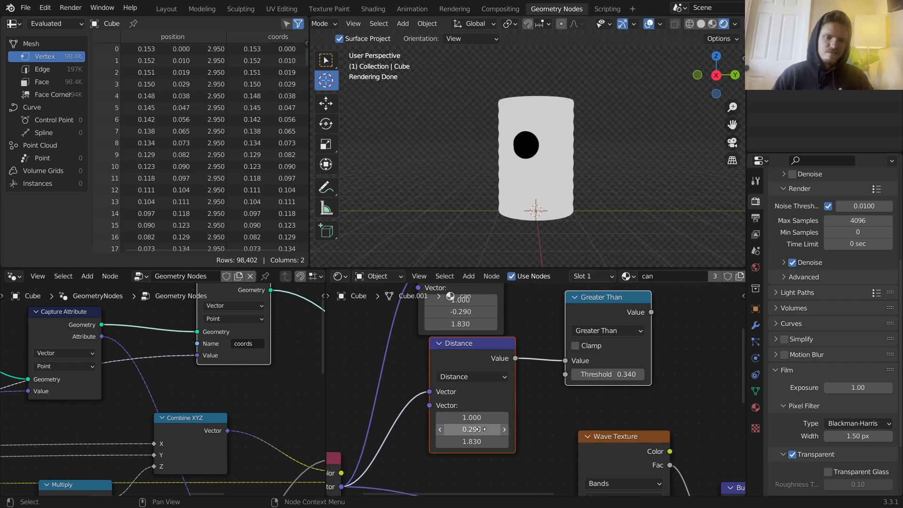
middle_click_drag(627, 357, 512, 411)
left_click(492, 353, "ctrl+shift")
- Duplicate the Greater Than node, feed both eye masks into the copy, and set it to Minimum
scroll(536, 387, "down", 5)
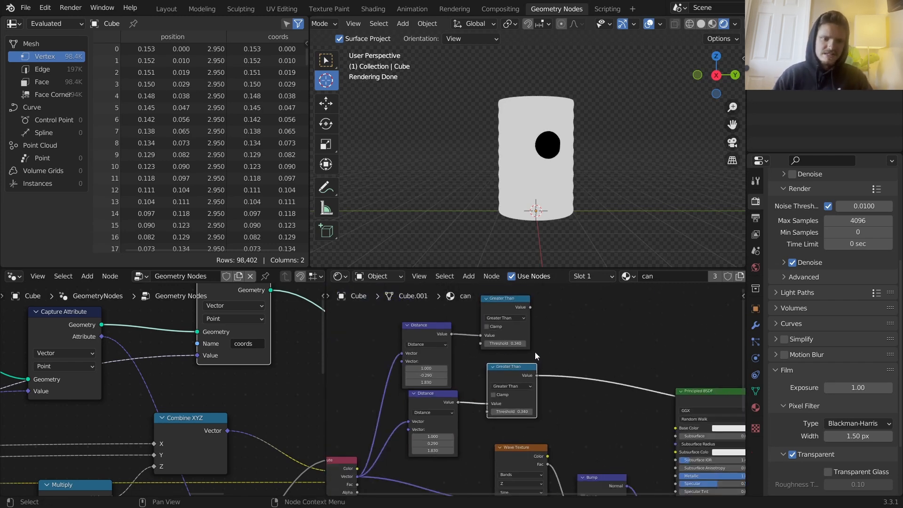
key("shift+d")
left_click(605, 365)
right_click_drag(526, 317, 593, 379, "alt")
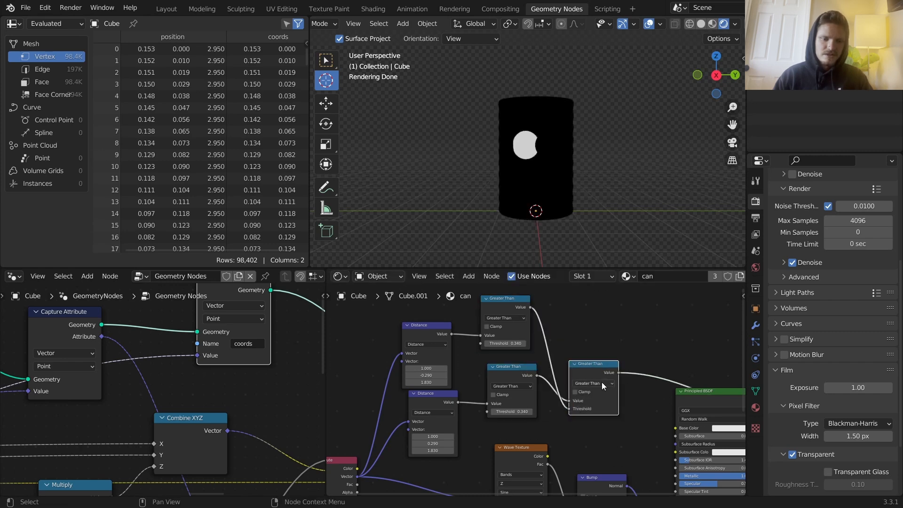
left_click(601, 382)
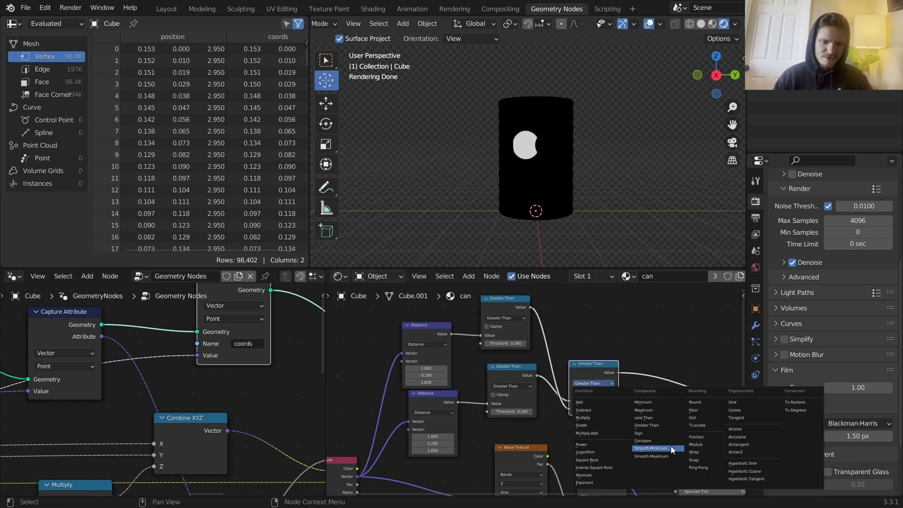
left_click(648, 403)
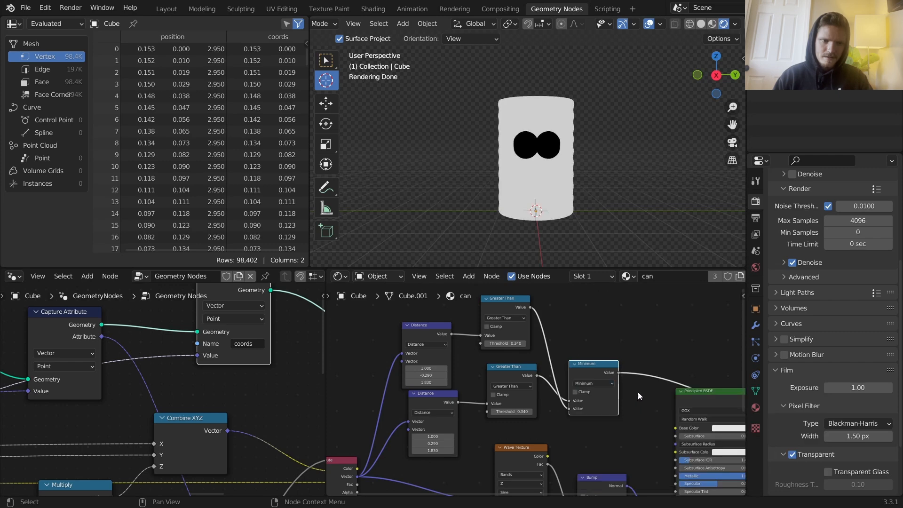
- Space the eyes farther apart by setting the Distance nodes' Y values to -0.4 and 0.4
scroll(469, 391, "up", 3)
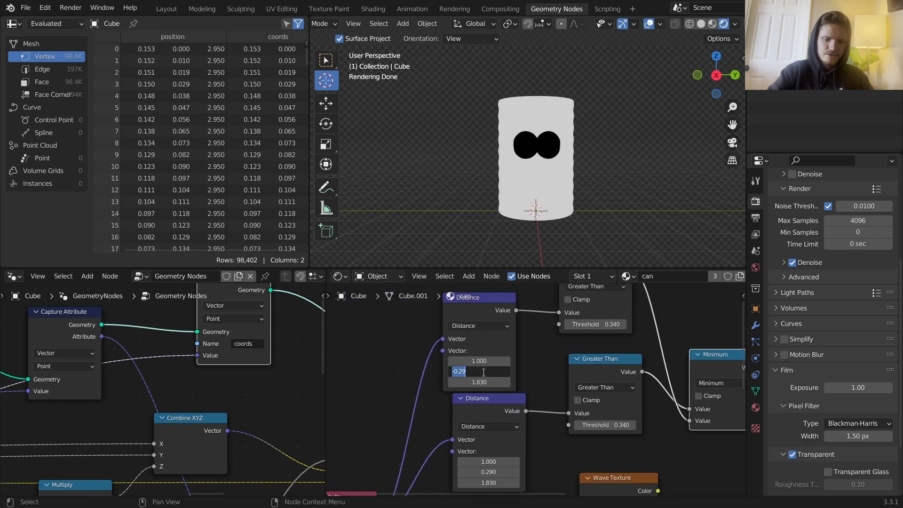
left_click(484, 372)
type("-.33")
key("Return")
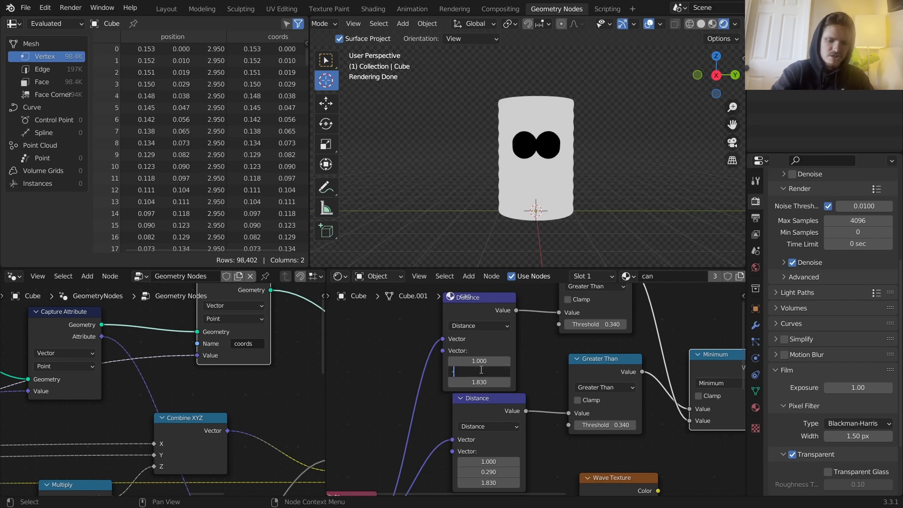
type(".4")
key("Return")
left_click(490, 472)
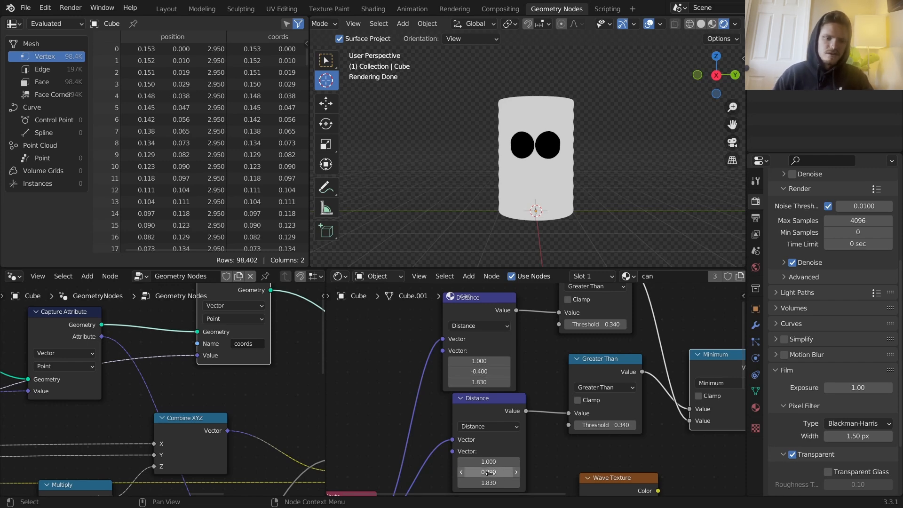
type(".4")
key("Return")
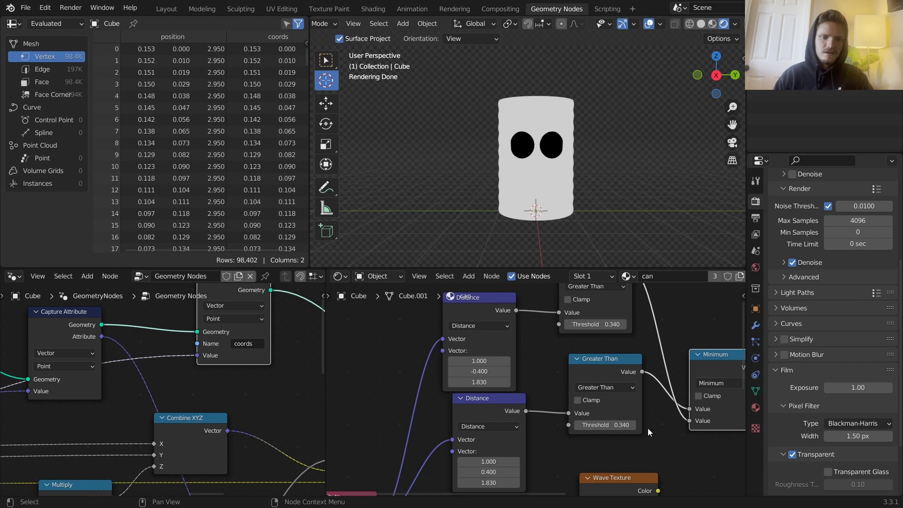
- Connect the Minimum node's Value to the Principled BSDF's Alpha and preview the shaded can with the eye cutouts
middle_click_drag(646, 430, 351, 384)
scroll(481, 363, "down", 2)
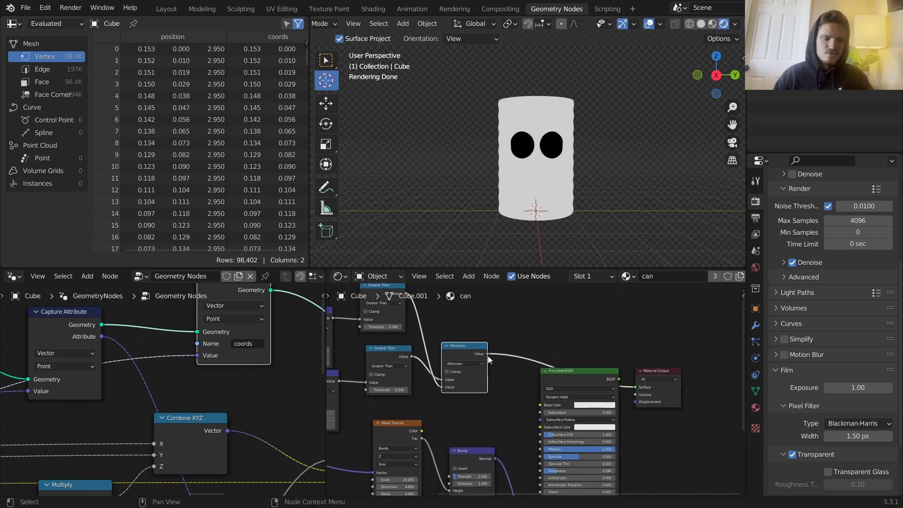
left_click_drag(487, 355, 538, 432)
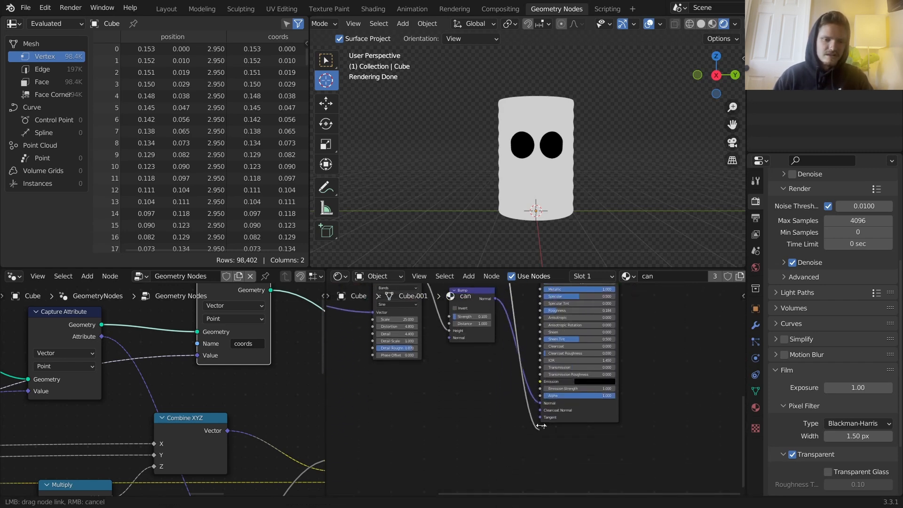
left_click_drag(547, 397, 544, 397)
scroll(565, 353, "up", 6, "shift")
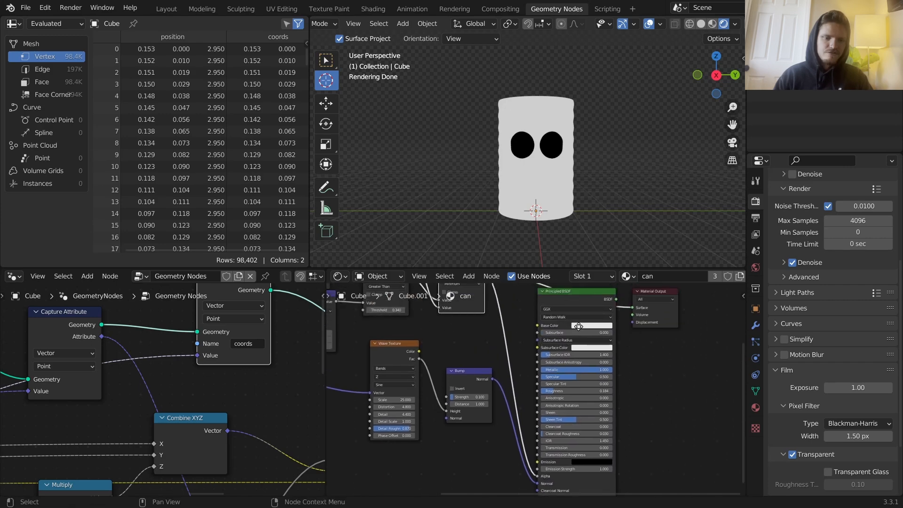
left_click(586, 331, "ctrl+shift")
- Trace an annotation around one eye hole, undo it, and inspect the whole can from an angle
scroll(541, 138, "up", 7)
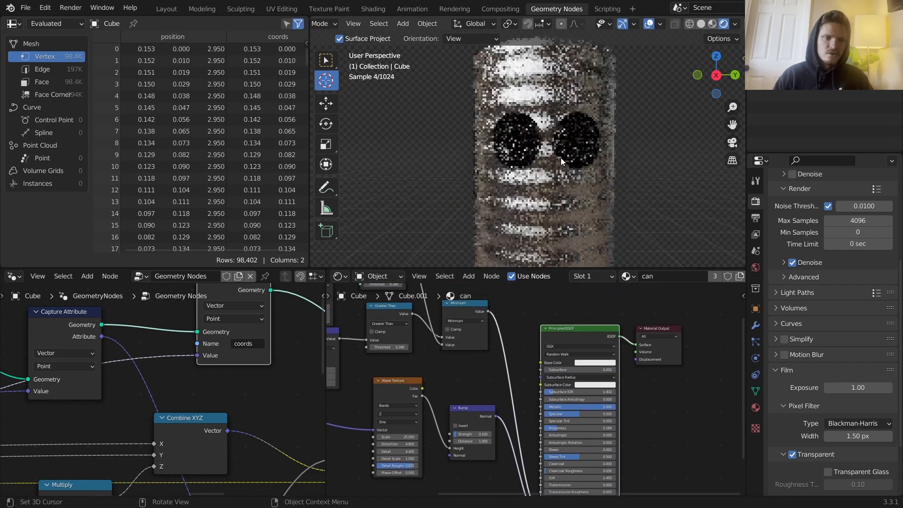
key("d")
left_click_drag(473, 80, 455, 116)
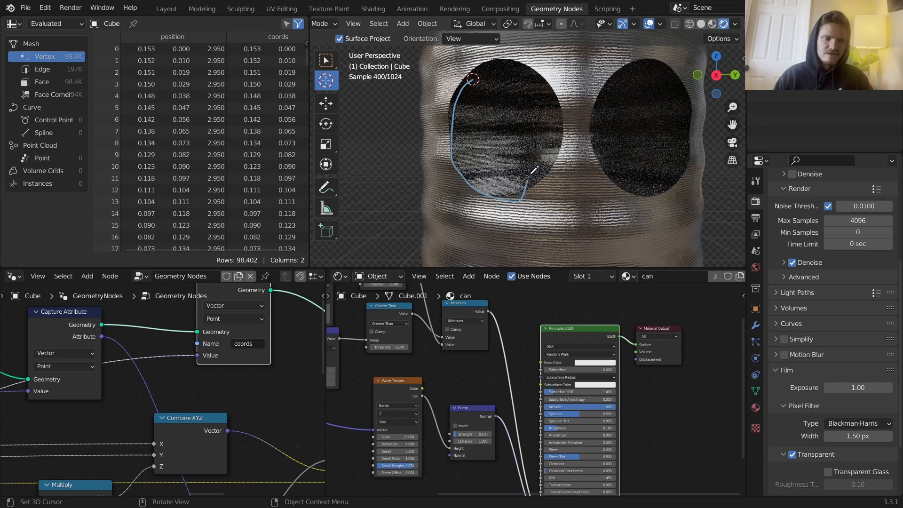
key("ctrl+z")
mouse_move(584, 113)
middle_mouse_down()
mouse_move(591, 143)
mouse_move(616, 143)
middle_mouse_up()
scroll(615, 142, "down", 7)
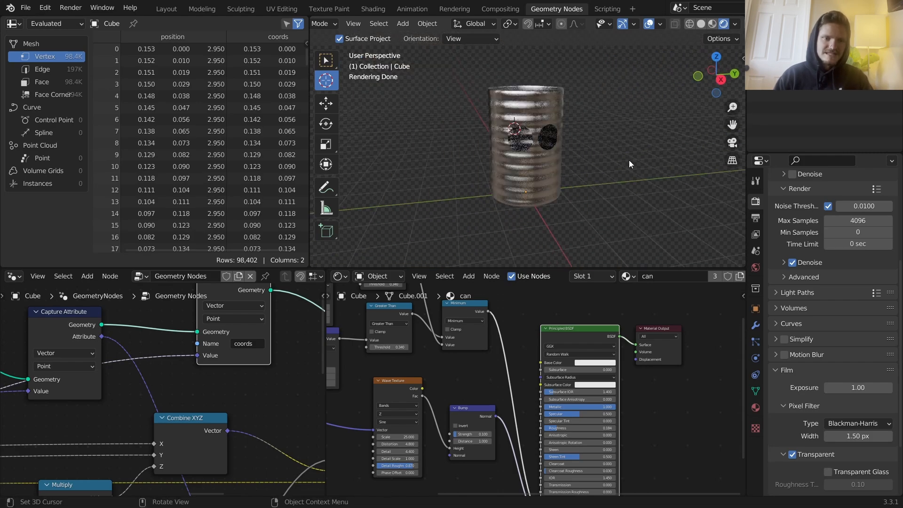
- Play the crush animation briefly to check how the eye cutouts follow the can, then return to the starting frame
key("space")
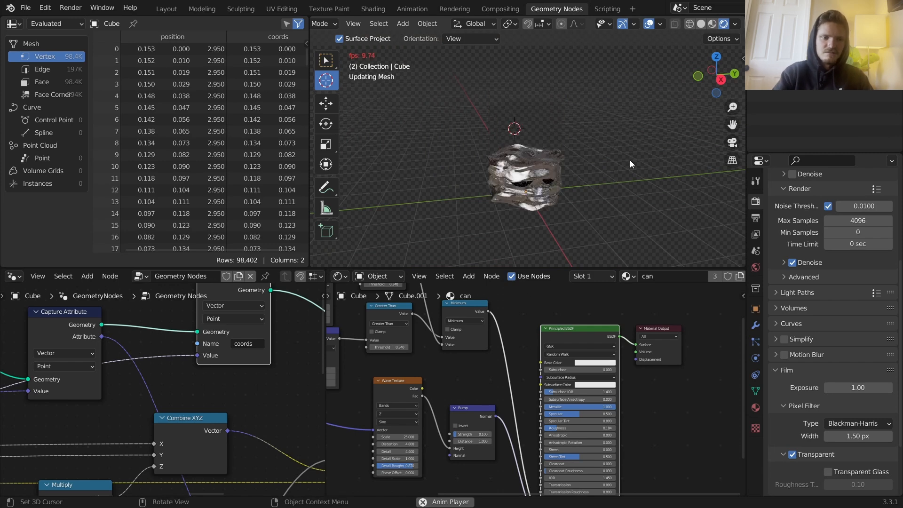
key("Escape")
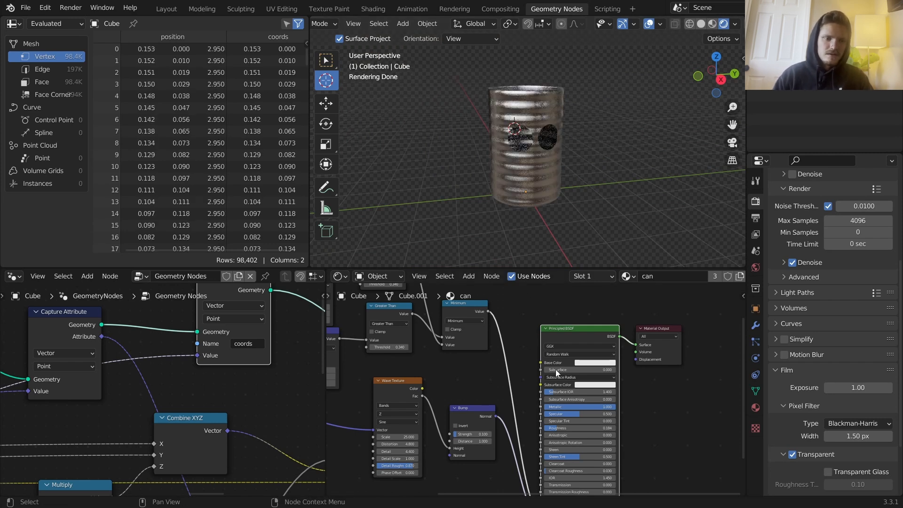
- Add a Value node, connect it to the Threshold of both Greater Than nodes, and set it to 0.320
middle_click_drag(436, 414, 610, 448)
scroll(536, 391, "up", 4)
key("shift+a")
left_click(515, 347)
type("va")
key("Return")
left_click(412, 351)
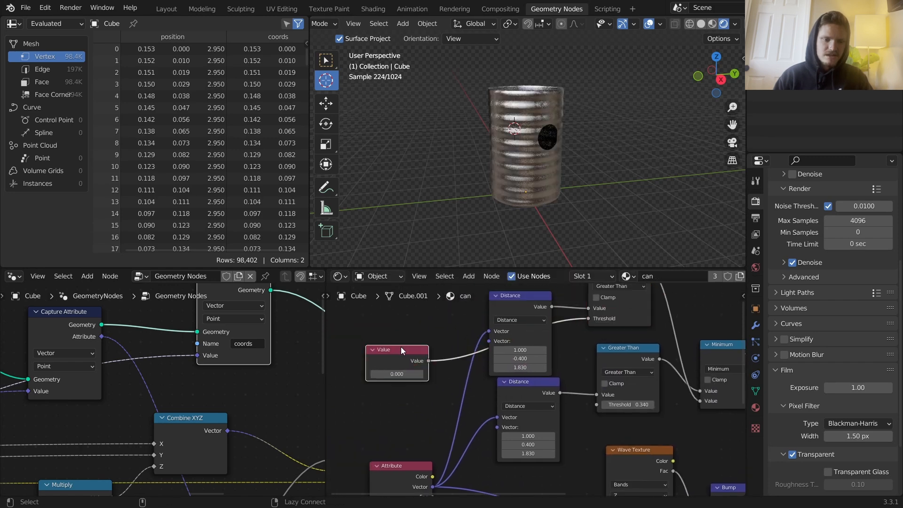
left_click_drag(397, 374, 405, 375)
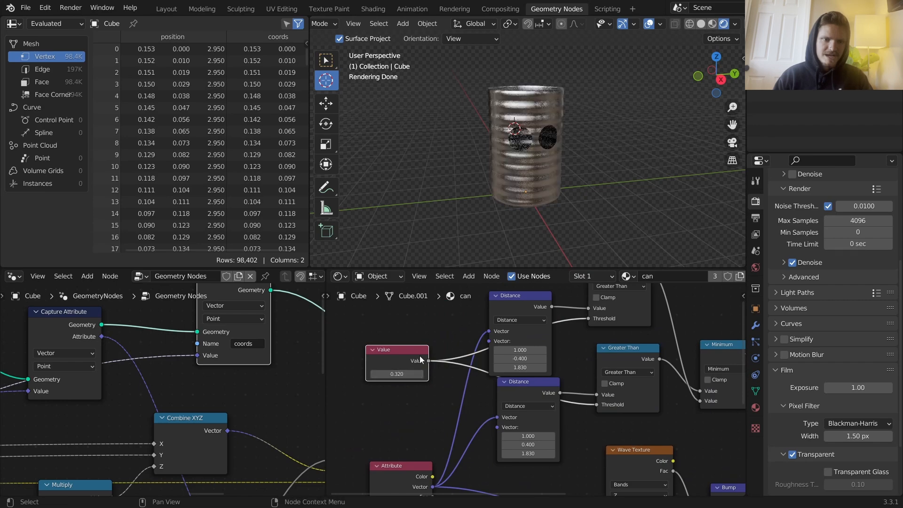
- Switch from the 3D cursor to the box selection tool, then replay the crush animation and return to the first frame
left_click(654, 97)
middle_click_drag(567, 113, 575, 120)
left_click(328, 61)
key("space")
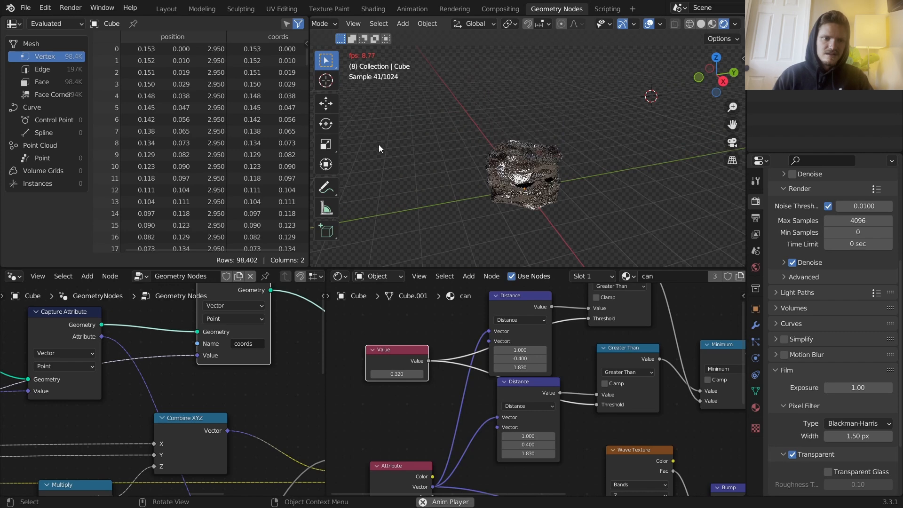
key("space")
key("shift+Left")
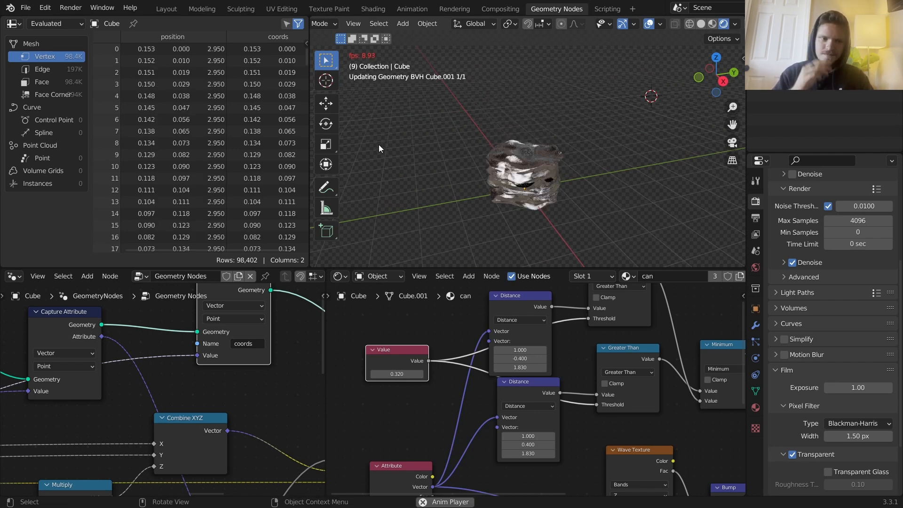
key("Escape")
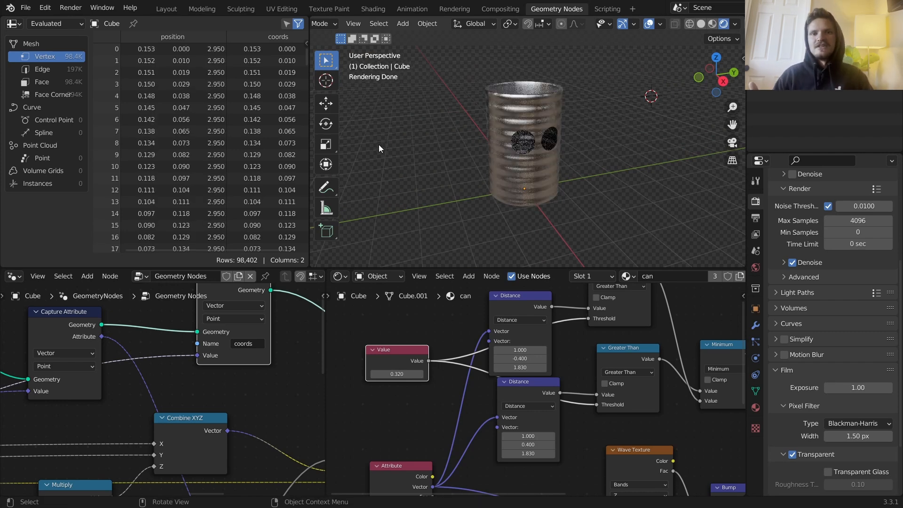